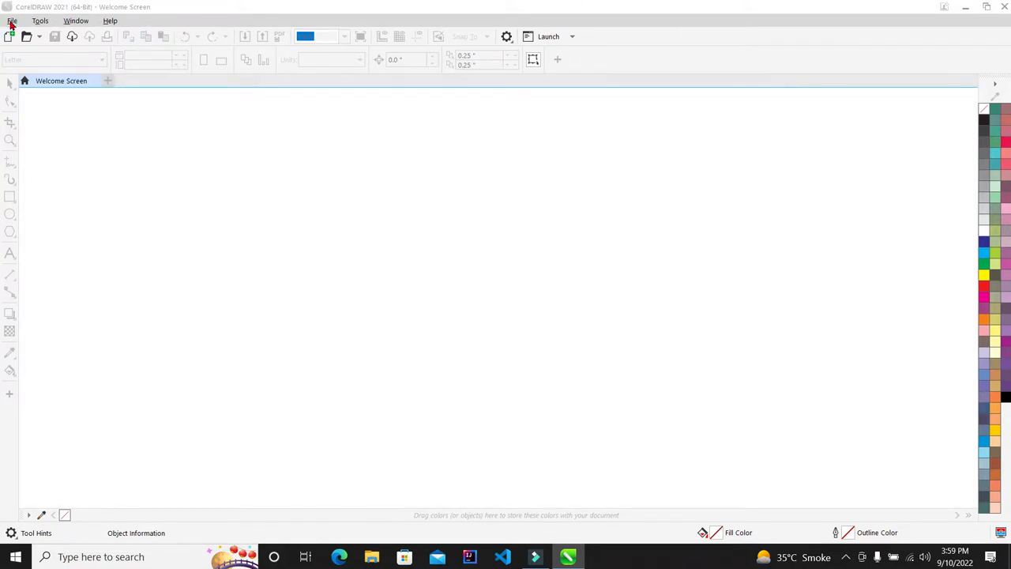
Create a new blank Letter-size document from the File menu
left_click(12, 22)
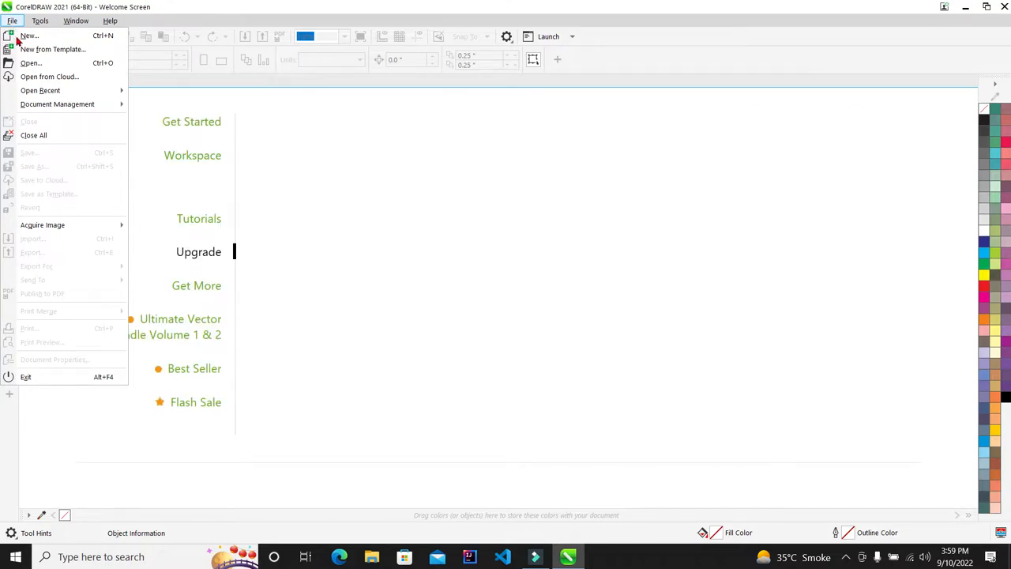
left_click(29, 36)
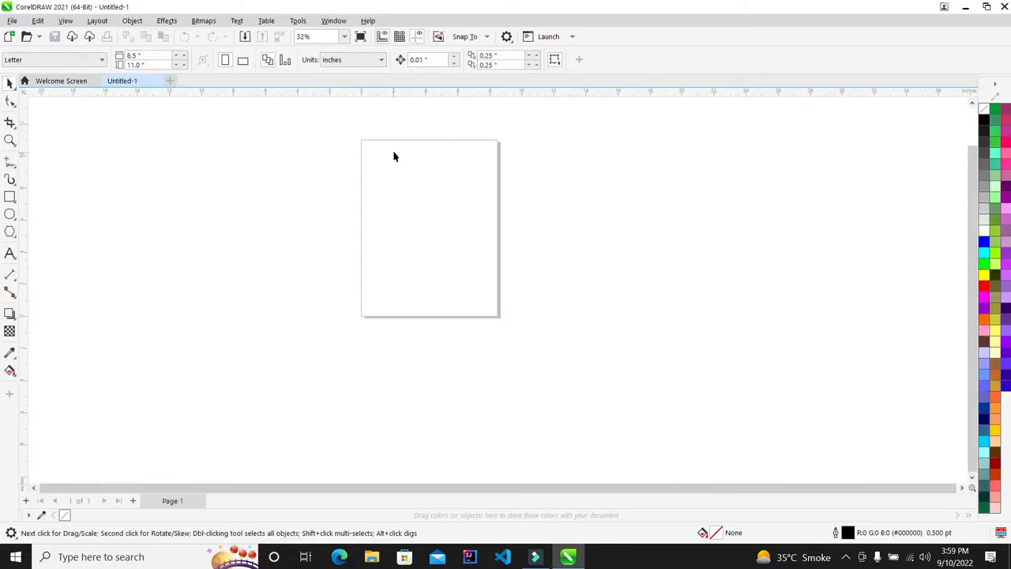
scroll(394, 151, "up", 2)
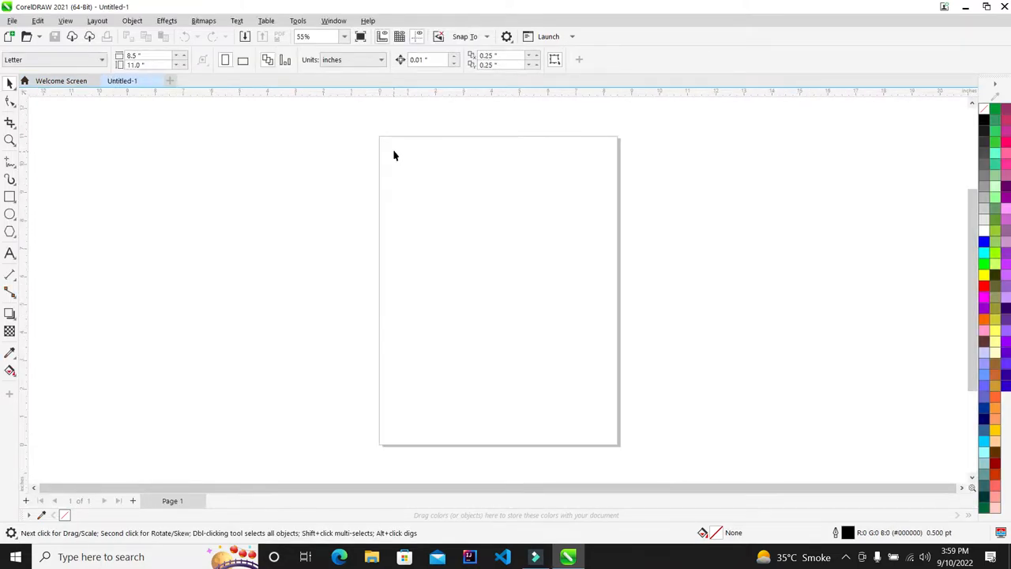
scroll(403, 158, "down", 1)
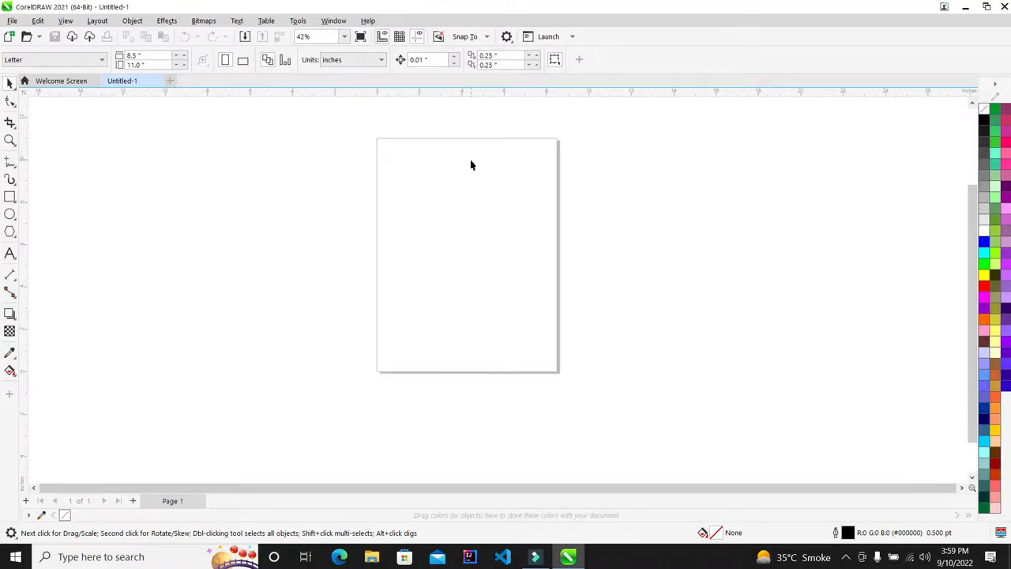
scroll(471, 165, "up", 1)
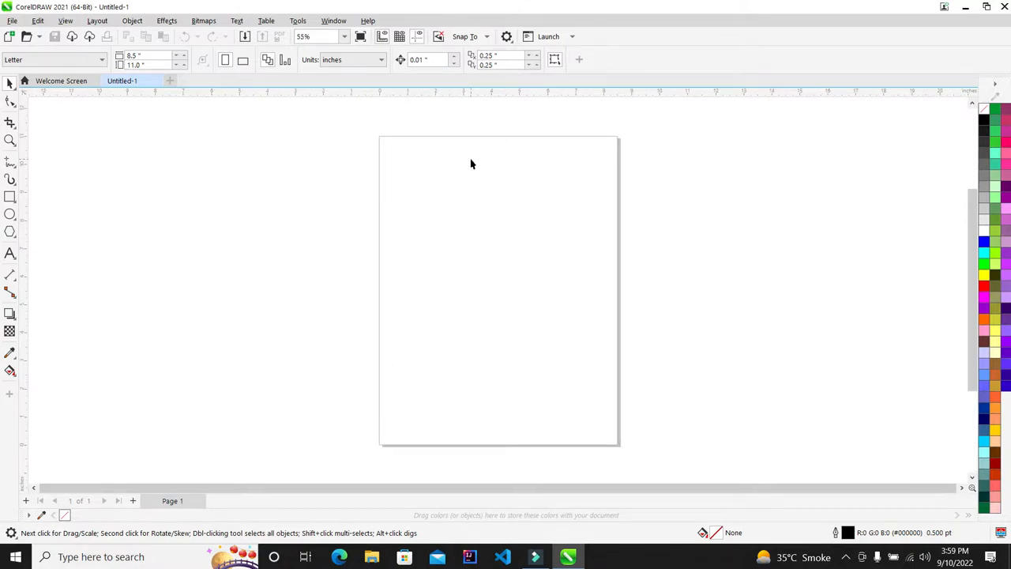
scroll(257, 165, "down", 1)
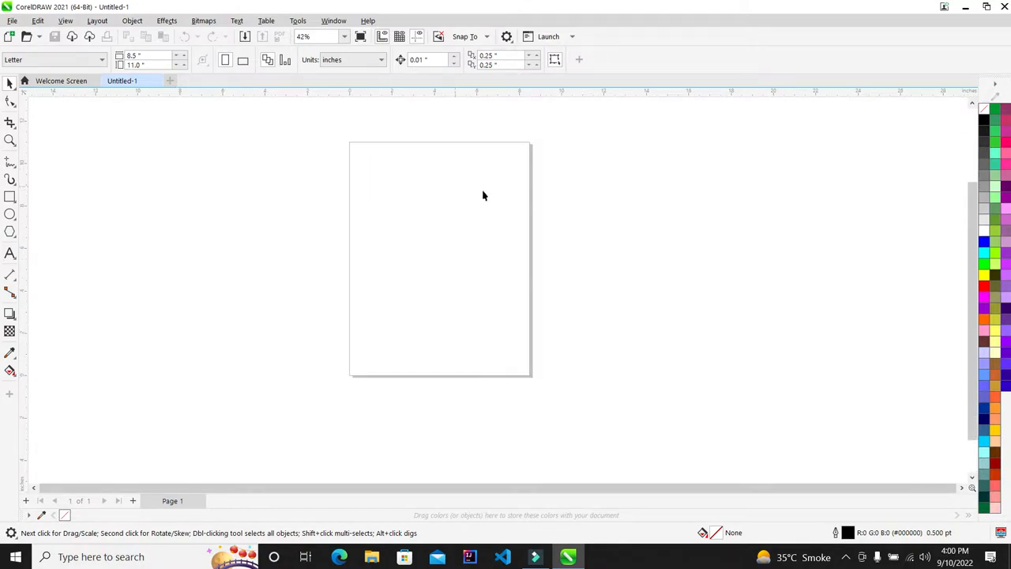
scroll(483, 194, "up", 2)
scroll(308, 174, "down", 2)
scroll(446, 181, "up", 1)
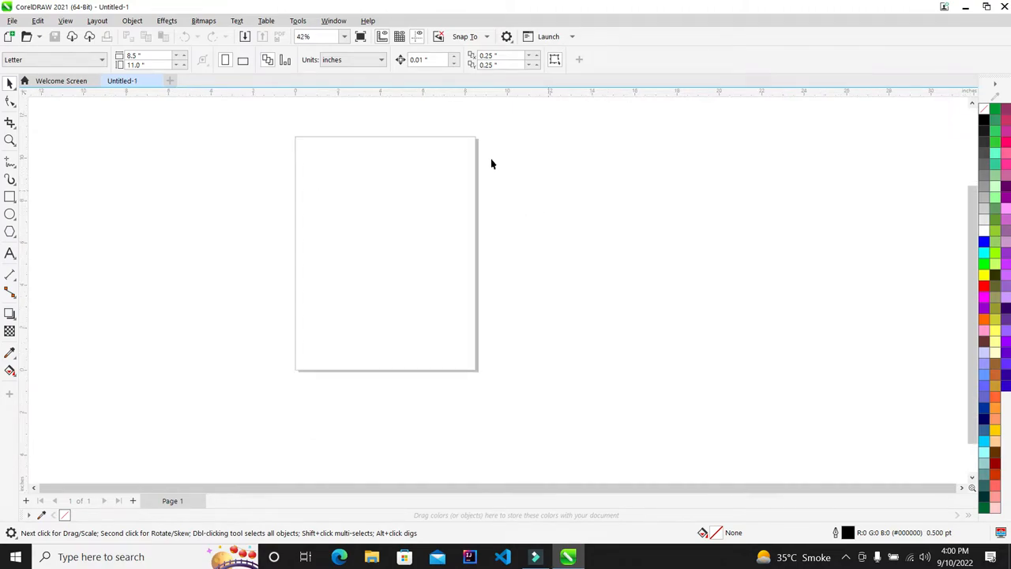
Open and dismiss the screen recorder controls from the system tray
left_click(845, 557)
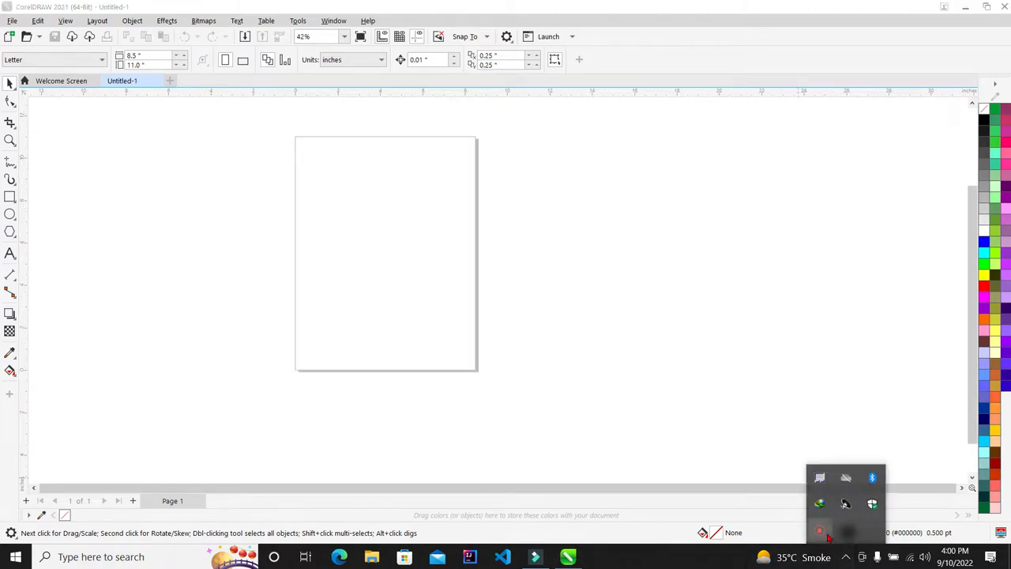
left_click(823, 535)
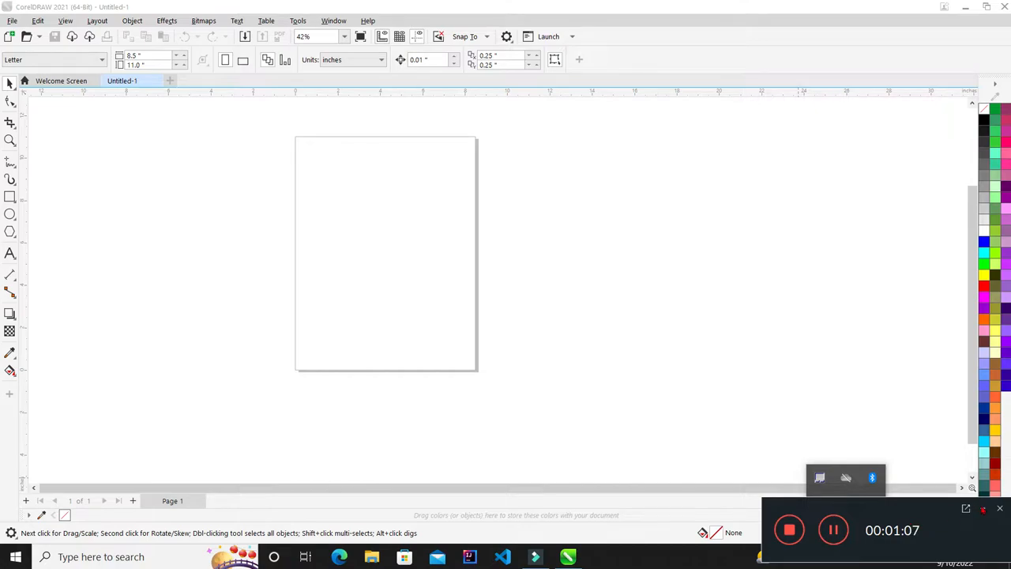
left_click(982, 509)
left_click(753, 337)
scroll(370, 240, "down", 5)
scroll(370, 240, "up", 3)
scroll(370, 240, "up", 2)
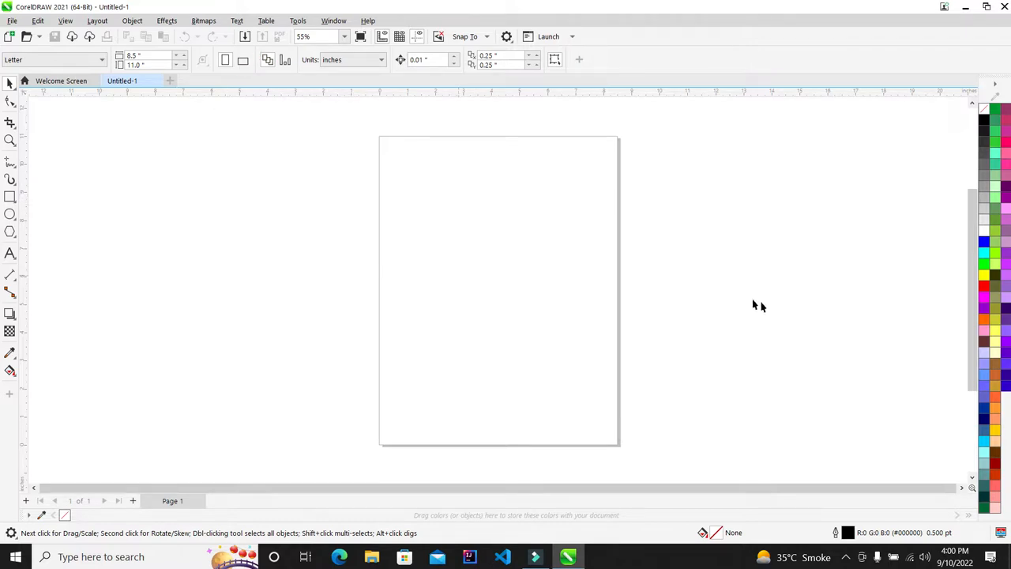
scroll(302, 212, "down", 2)
scroll(304, 213, "up", 1)
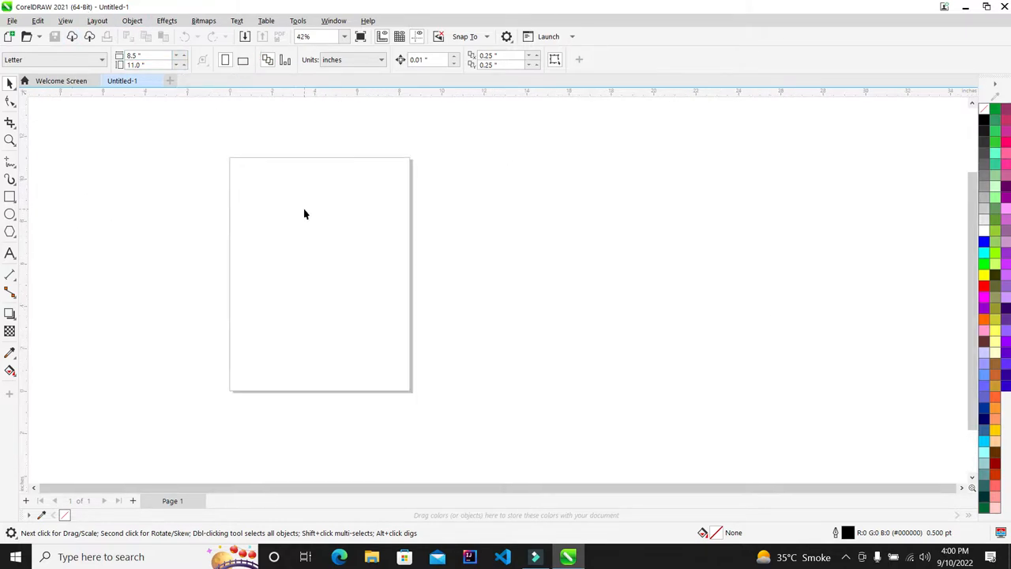
scroll(303, 204, "up", 1)
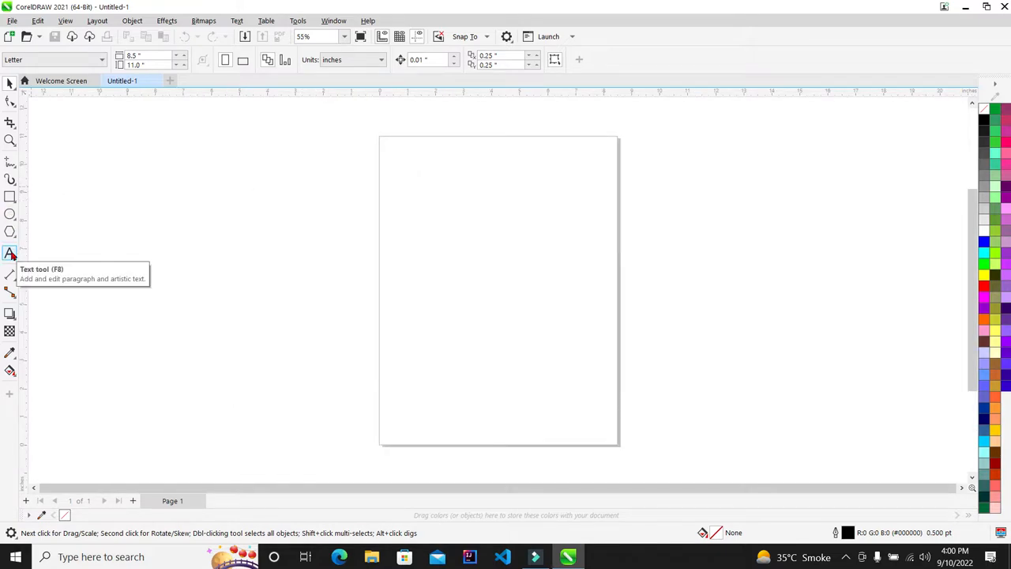
Look over the Effects menu without choosing anything, then switch to the Text tool
left_click(166, 21)
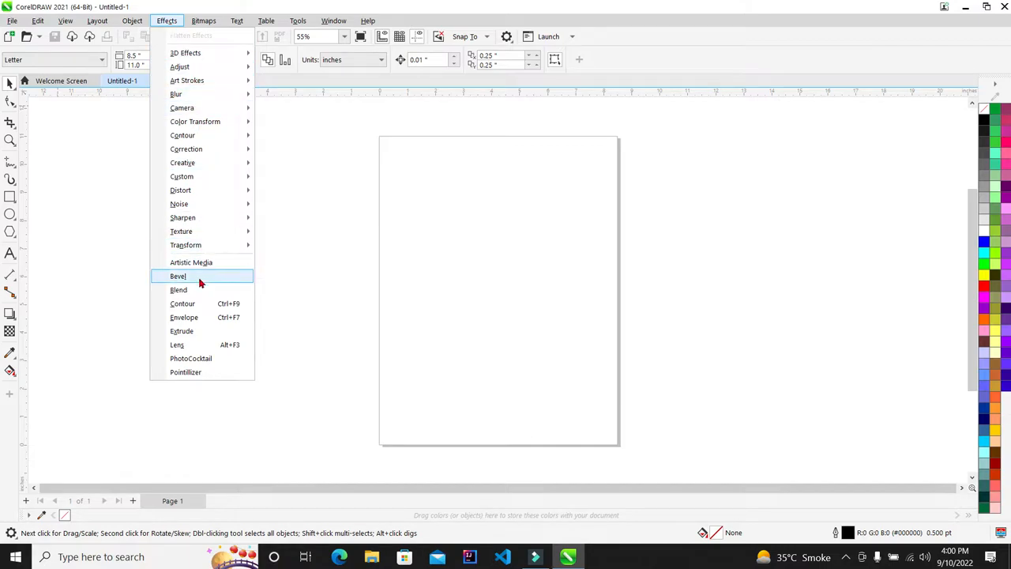
mouse_move(202, 23)
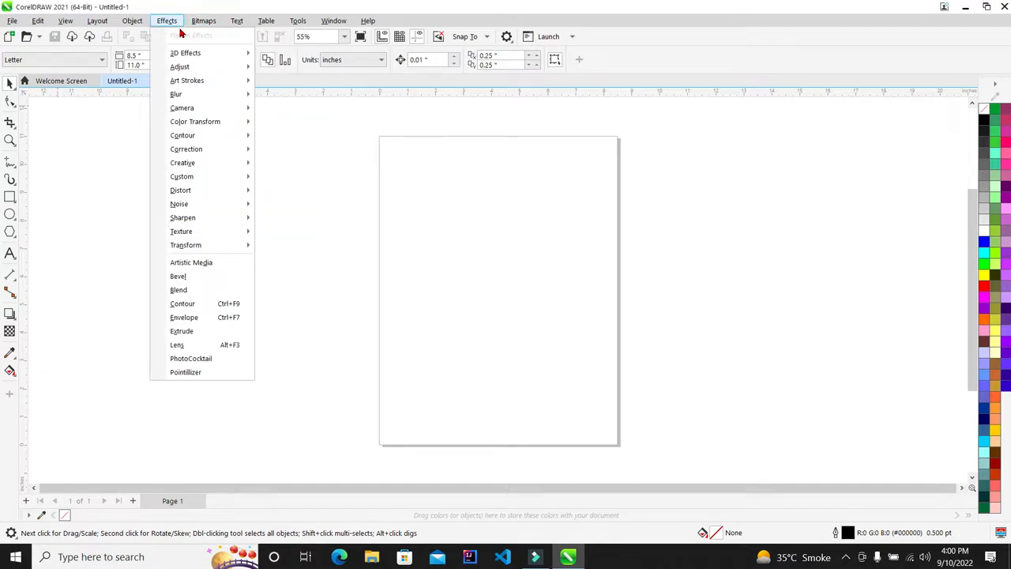
left_click(387, 226)
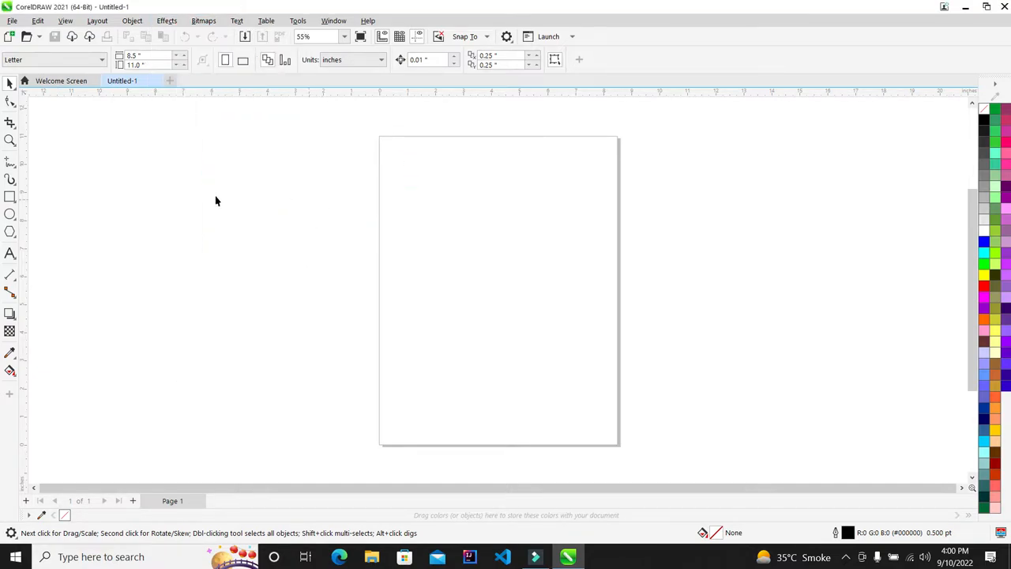
scroll(209, 199, "down", 5)
scroll(545, 232, "up", 4)
scroll(276, 178, "down", 3)
scroll(194, 149, "up", 3)
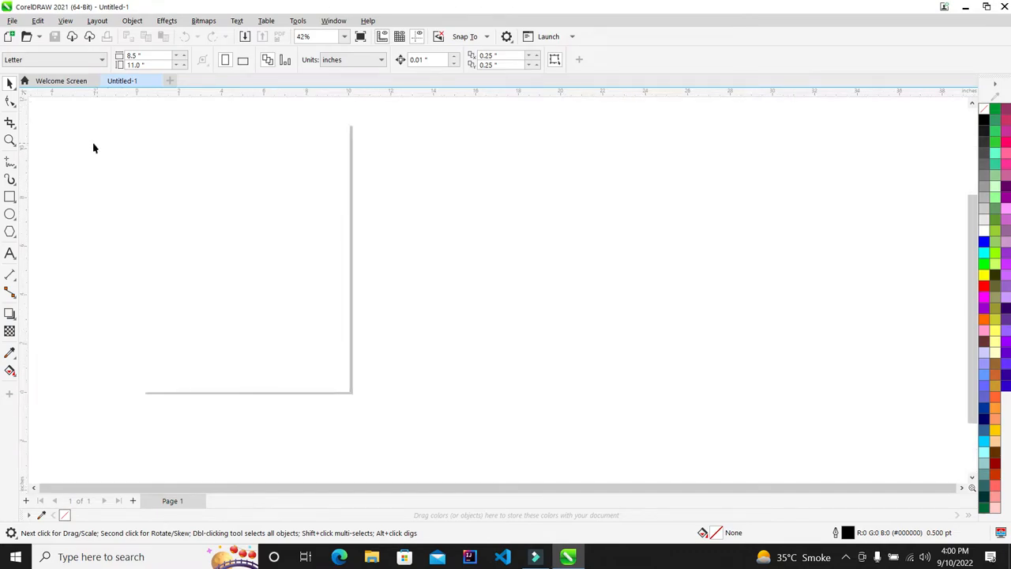
left_click(10, 254)
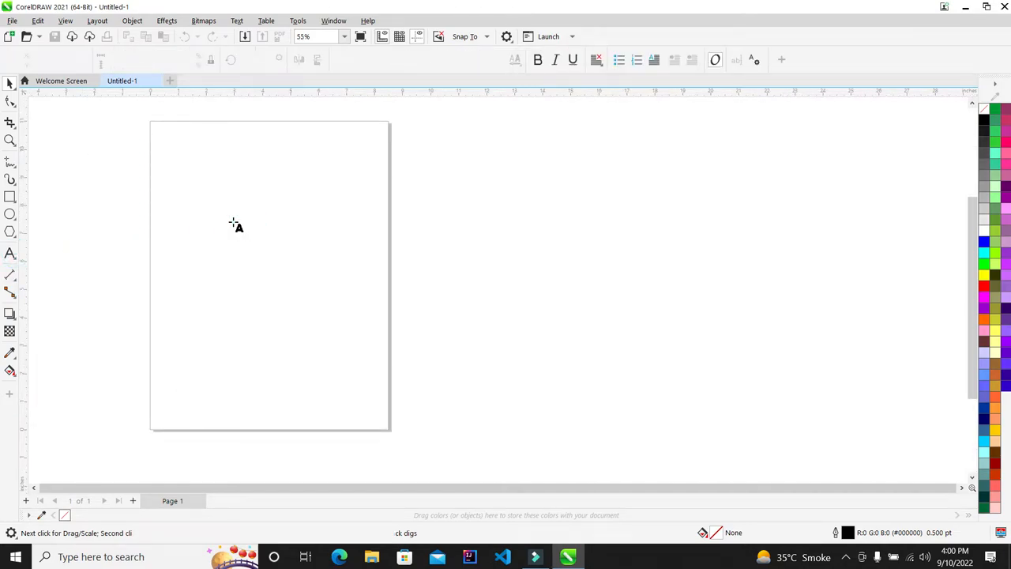
Type 'Technical Bunday' on the page and set it in Cooper Black
scroll(235, 225, "up", 5)
left_click(282, 207)
type("S")
key("BackSpace")
type("Technical Bunday")
scroll(346, 203, "up", 1)
scroll(345, 203, "down", 2)
left_click(10, 82)
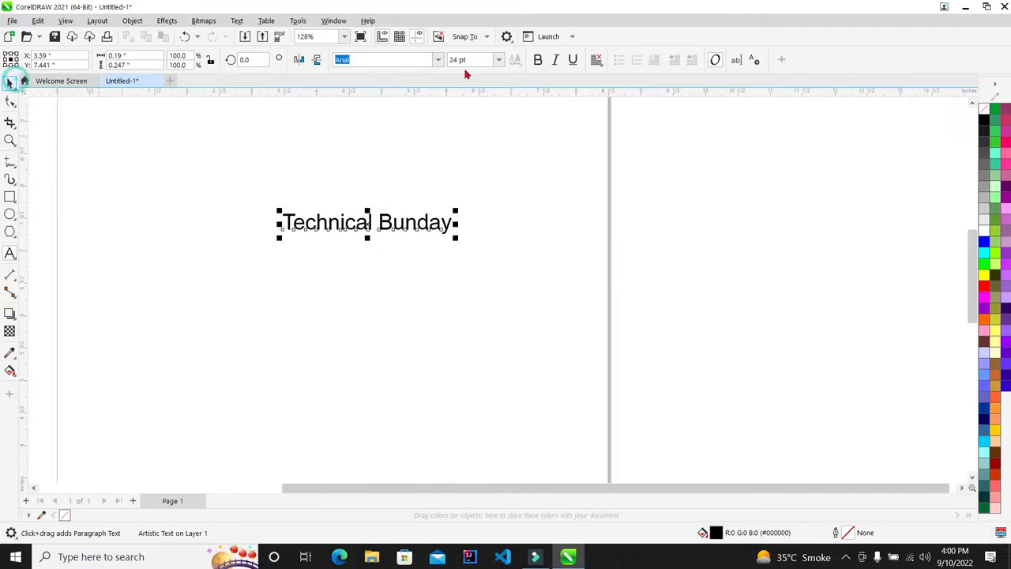
left_click(437, 60)
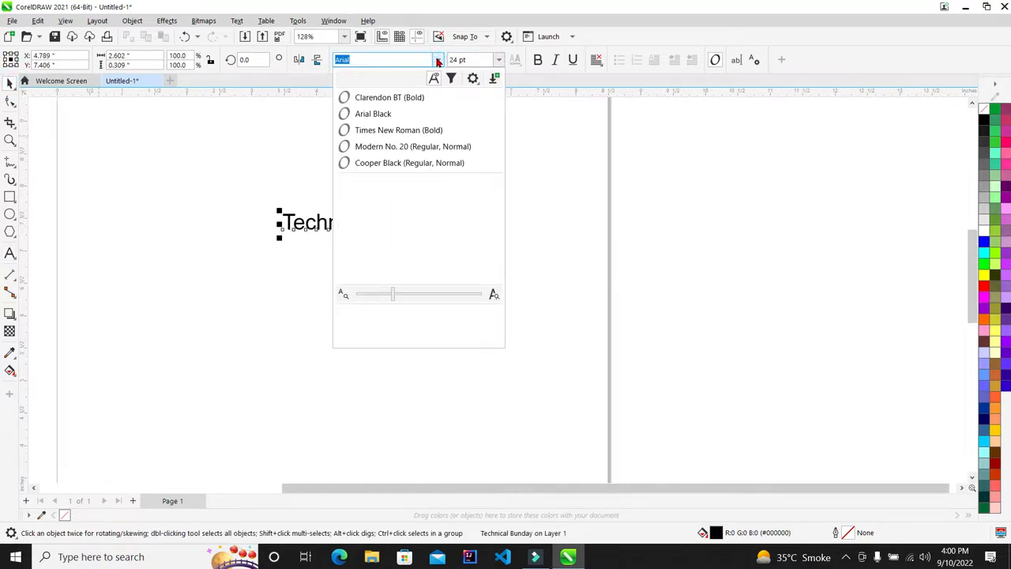
left_click(414, 163)
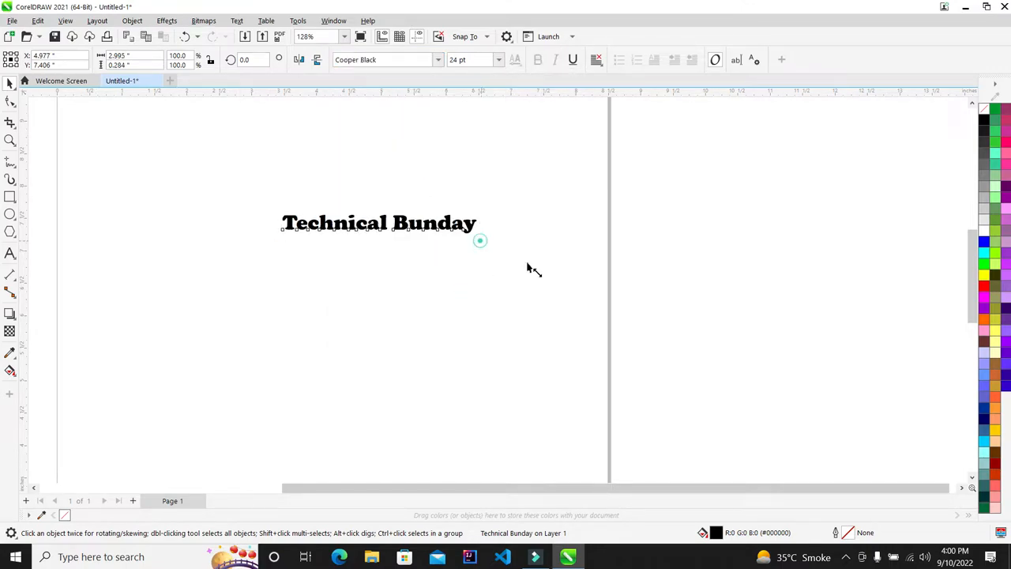
Enlarge the heading to about 61 pt, shift it left, and colour it red
left_click_drag(480, 240, 676, 273)
left_click_drag(524, 233, 444, 293)
scroll(319, 242, "down", 1)
scroll(393, 258, "up", 1)
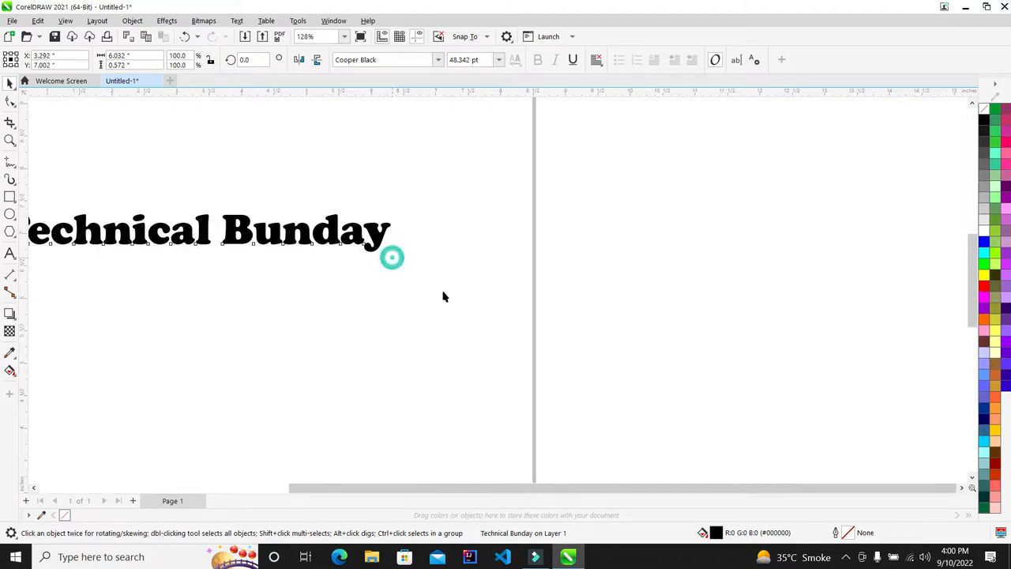
left_click_drag(395, 255, 484, 282)
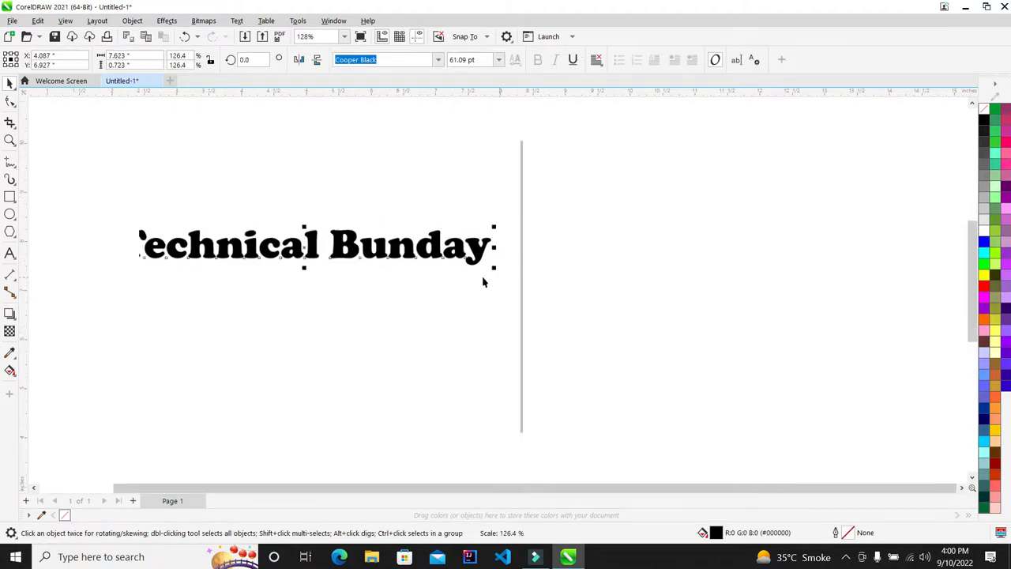
scroll(226, 181, "down", 2)
scroll(203, 185, "up", 3)
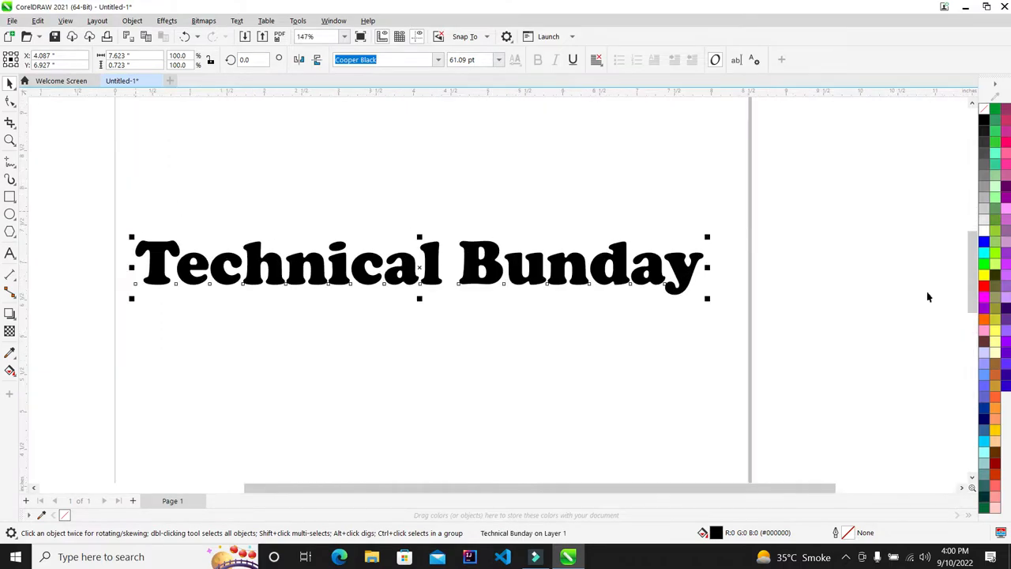
left_click(984, 286)
left_click(808, 232)
Marquee-select the red 'Technical Bunday' heading and open the Effects menu
scroll(405, 184, "down", 2)
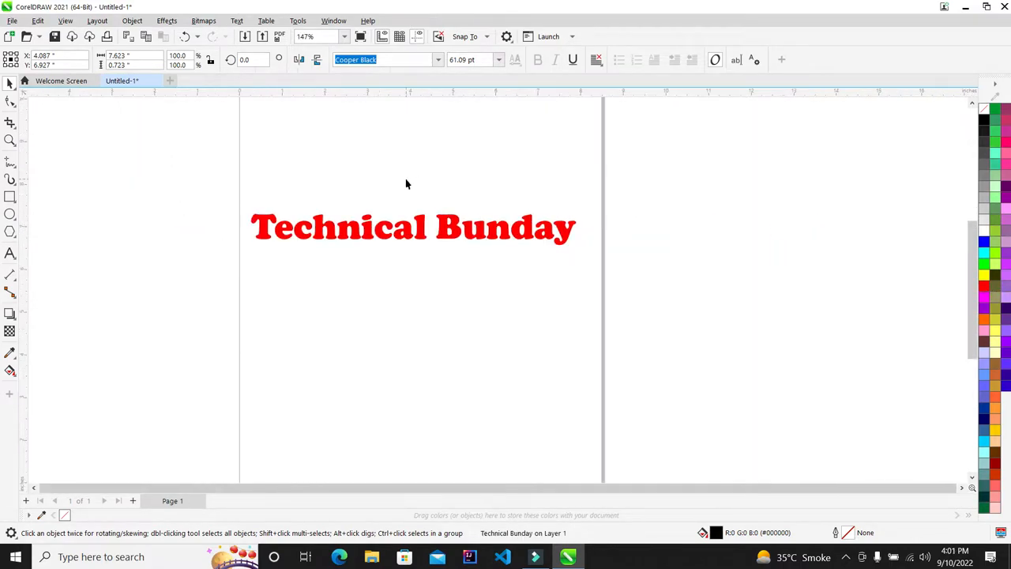
scroll(380, 186, "up", 3)
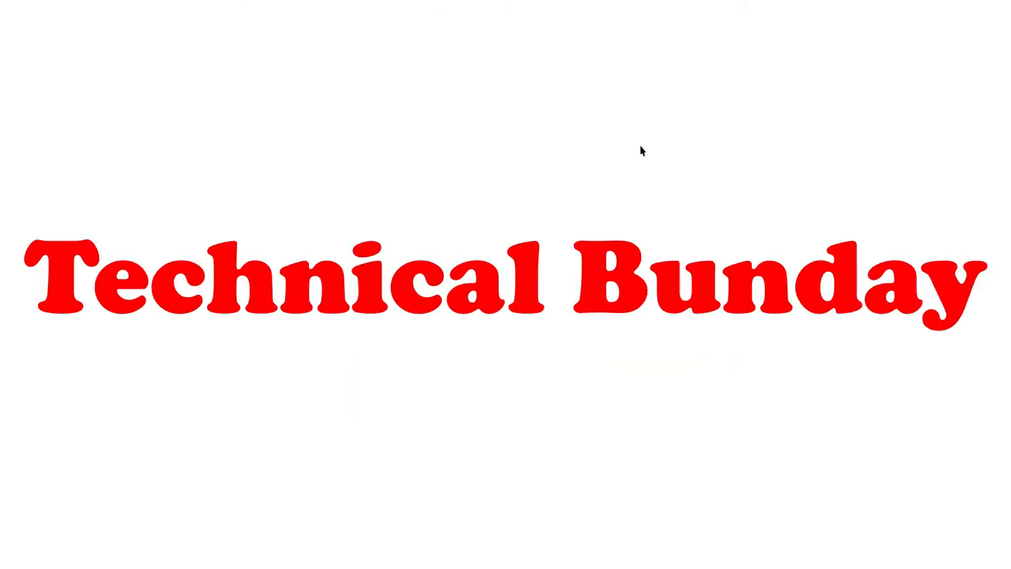
scroll(363, 168, "down", 4)
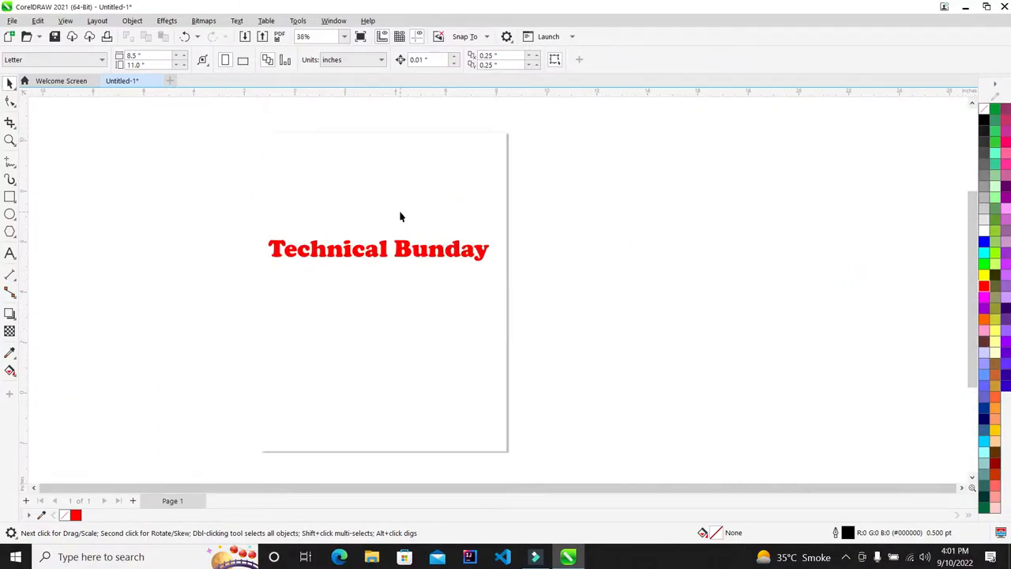
scroll(677, 206, "down", 1)
left_click_drag(692, 187, 60, 388)
scroll(636, 251, "up", 3)
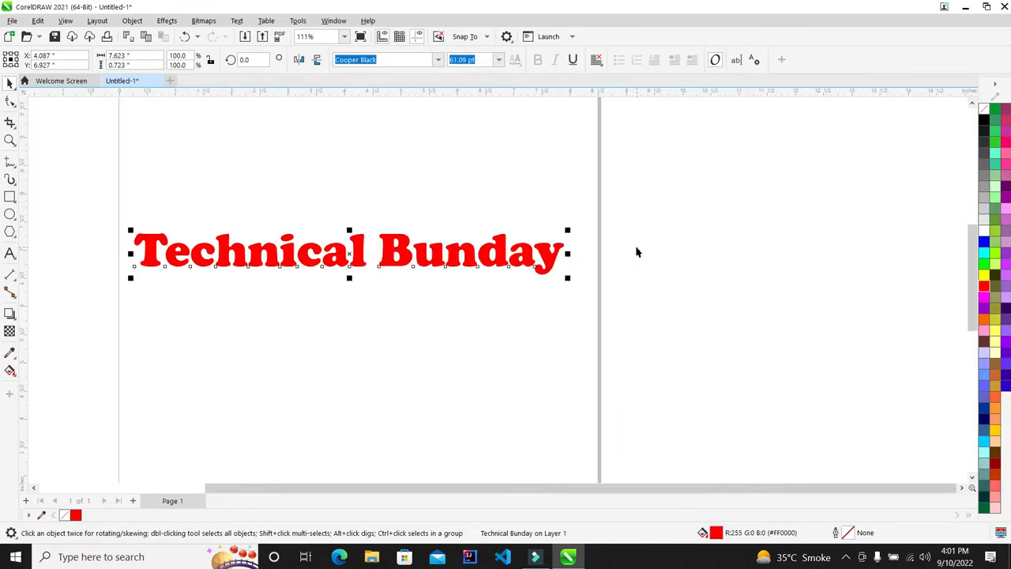
left_click(167, 21)
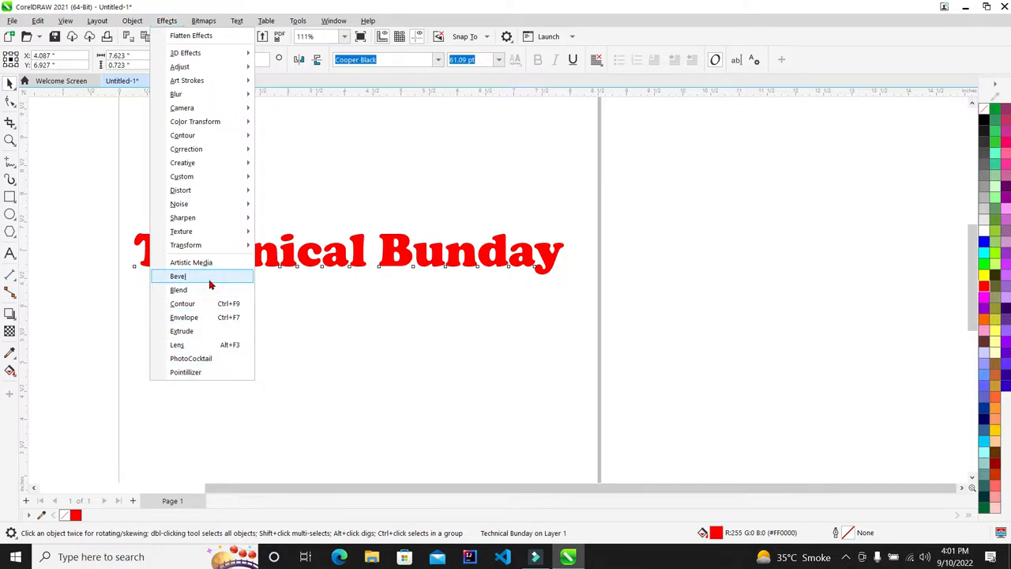
Apply a soft-edge bevel with 0.1" distance, intensity 80, direction 70, altitude 54
left_click(210, 281)
scroll(388, 143, "down", 1)
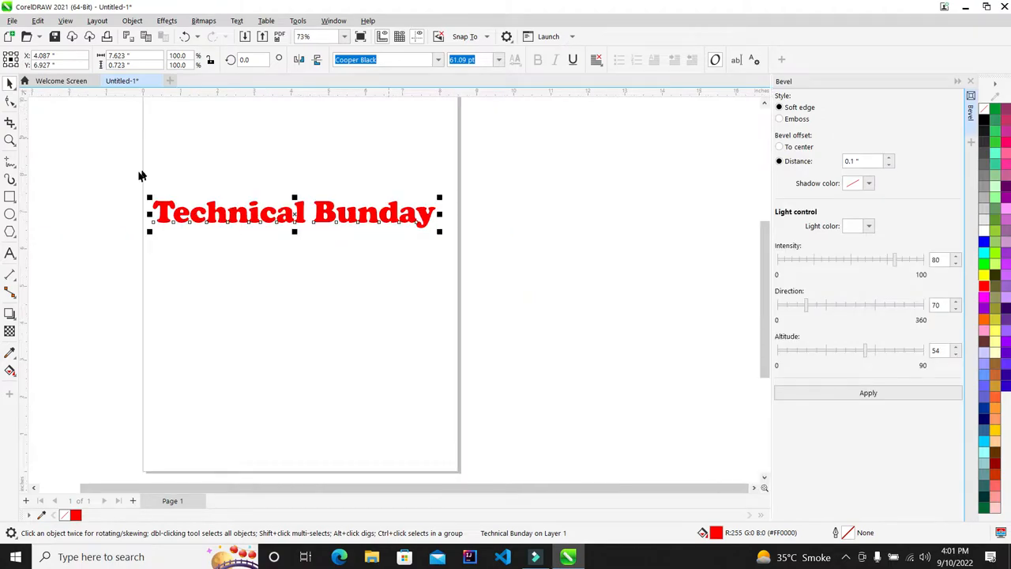
scroll(142, 174, "up", 3)
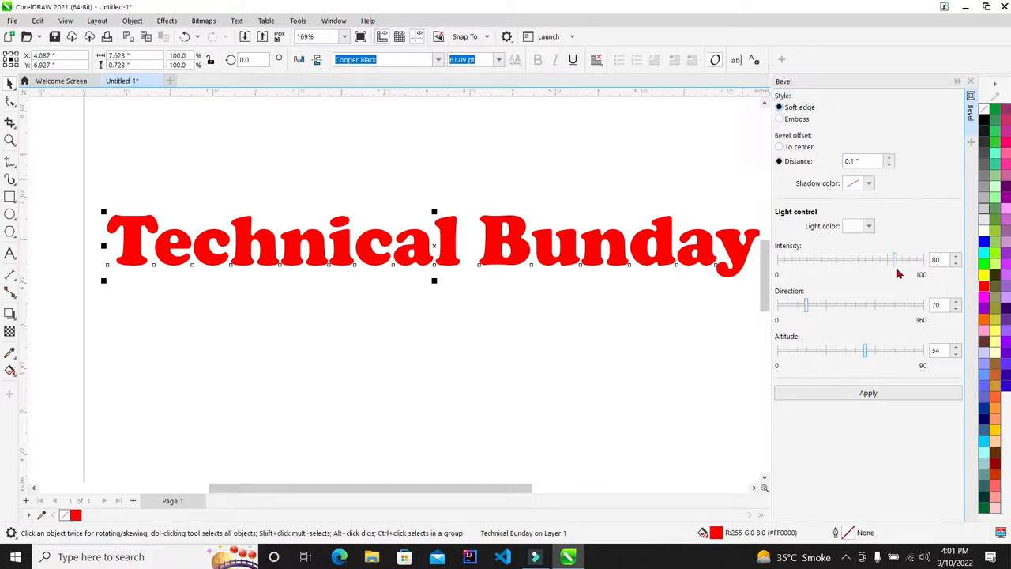
double_click(942, 260)
double_click(946, 306)
left_click(938, 350)
left_click(914, 395)
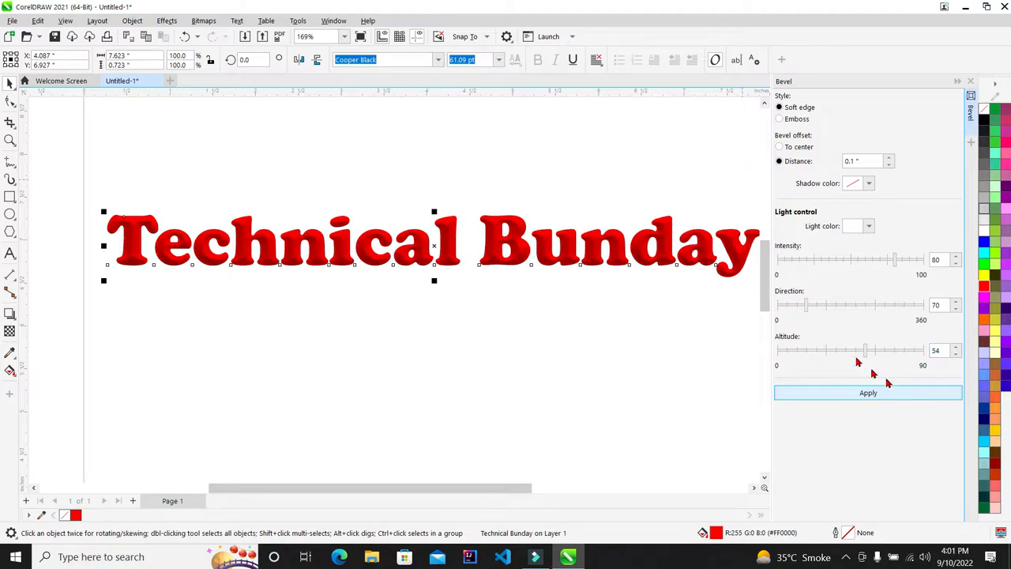
Try bevel light intensities of 82, 100, 88 and 8, applying the result
scroll(656, 254, "up", 5)
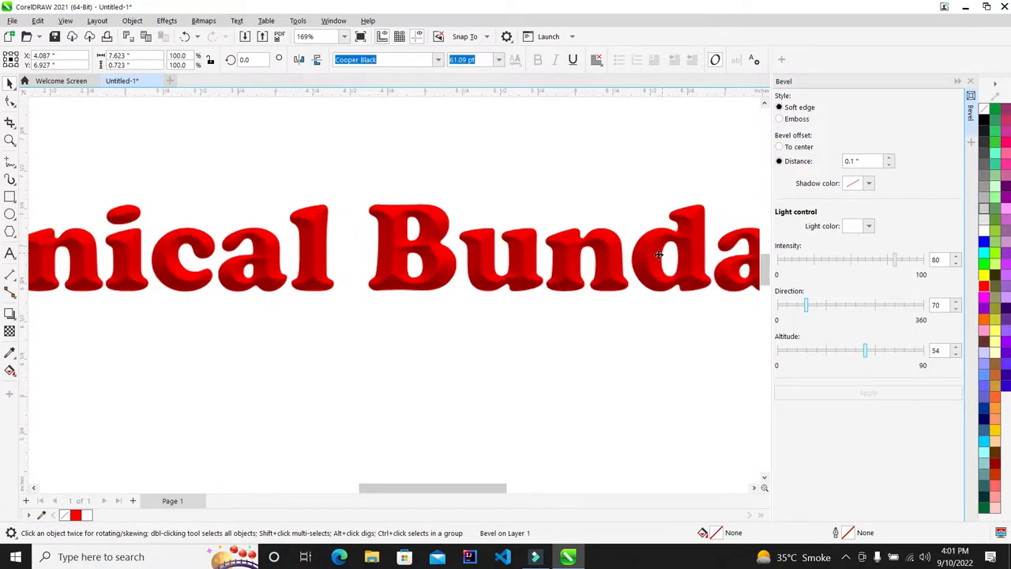
scroll(641, 245, "up", 2)
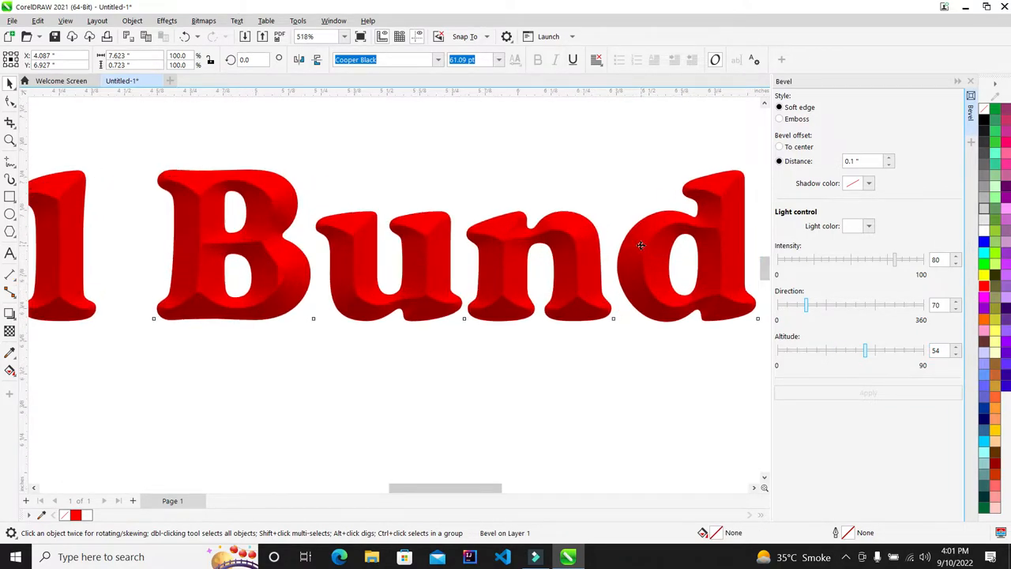
scroll(626, 254, "up", 2)
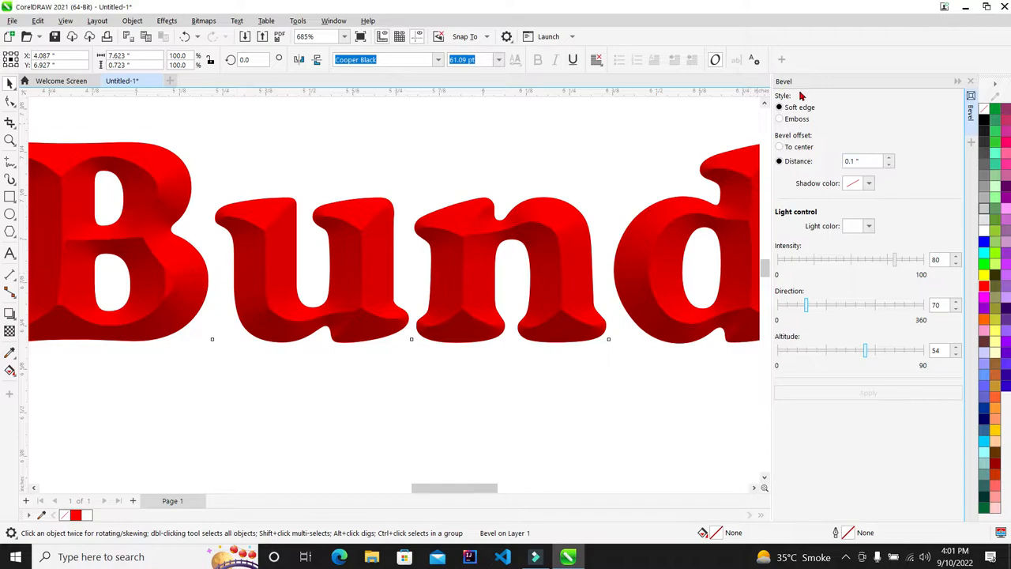
double_click(874, 160)
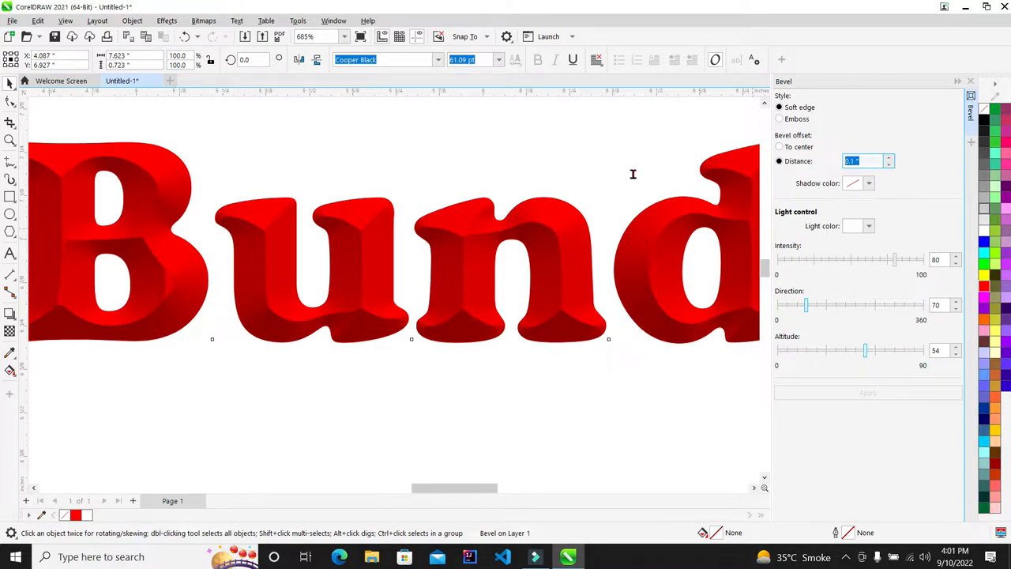
left_click(868, 163)
left_click(907, 177)
left_click(898, 266)
double_click(948, 260)
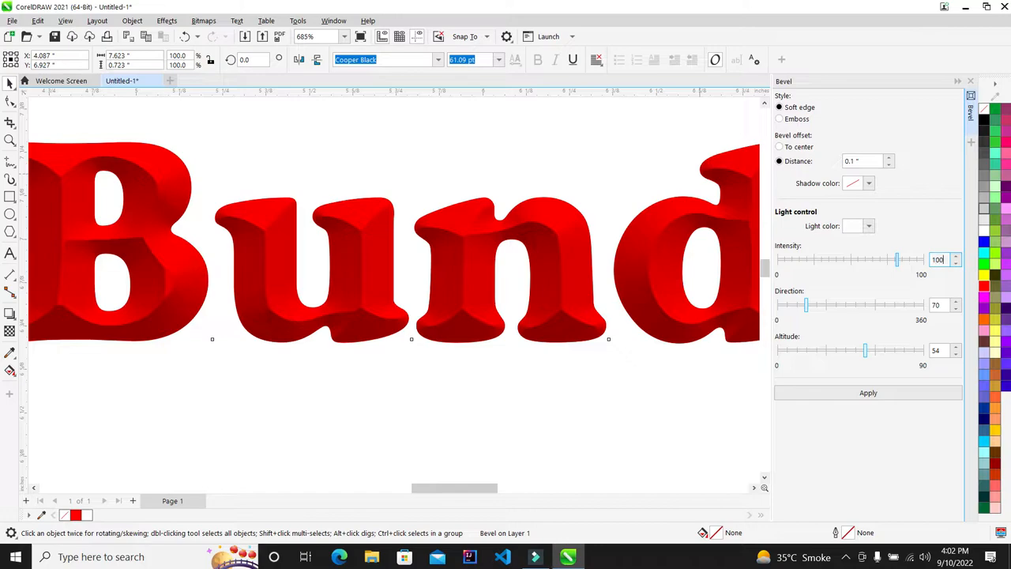
type("100")
key("Return")
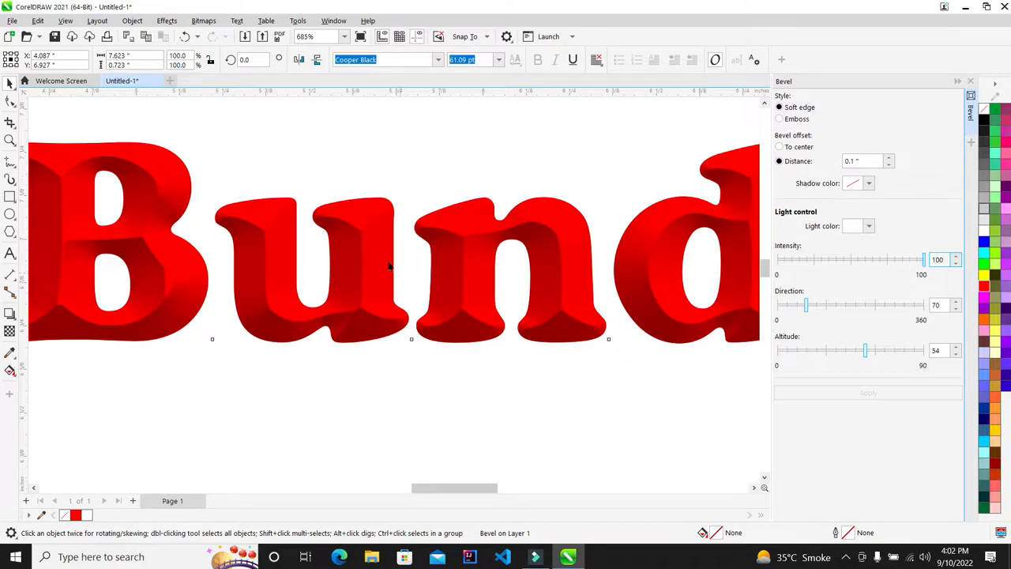
scroll(287, 262, "up", 1)
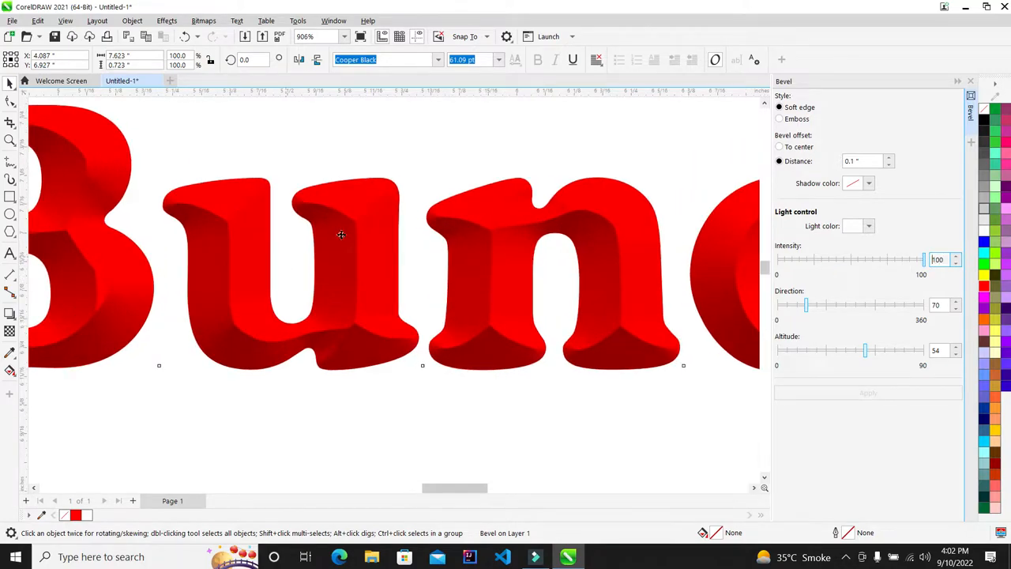
scroll(284, 244, "down", 1)
left_click_drag(923, 260, 908, 263)
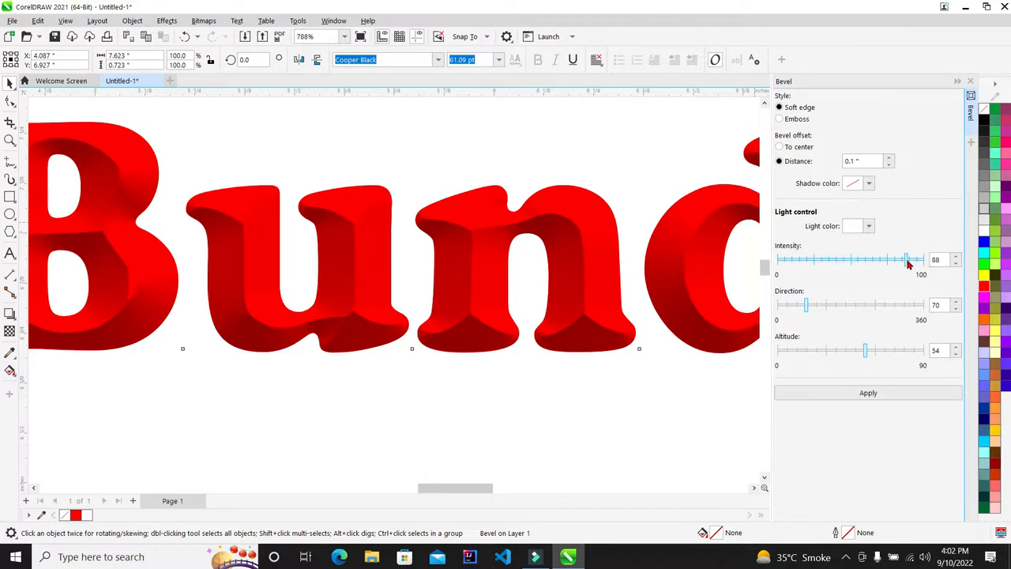
mouse_move(763, 264)
left_mouse_down()
mouse_move(791, 263)
mouse_move(778, 262)
left_mouse_up()
left_click(889, 394)
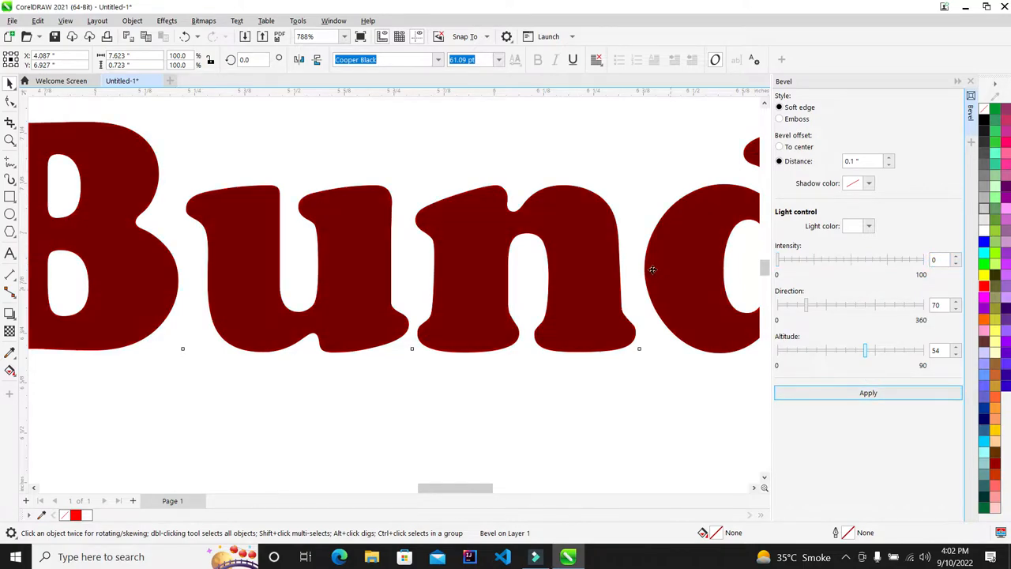
Apply the bevel at intensity 59, set intensity to 50, and close the Bevel docker
scroll(677, 266, "up", 1)
left_click(865, 269)
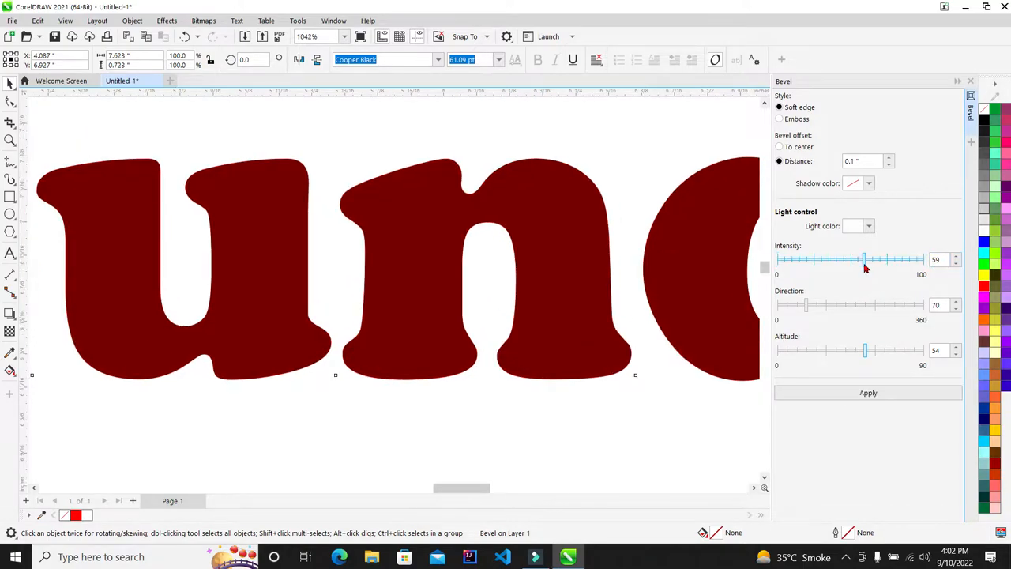
left_click(886, 398)
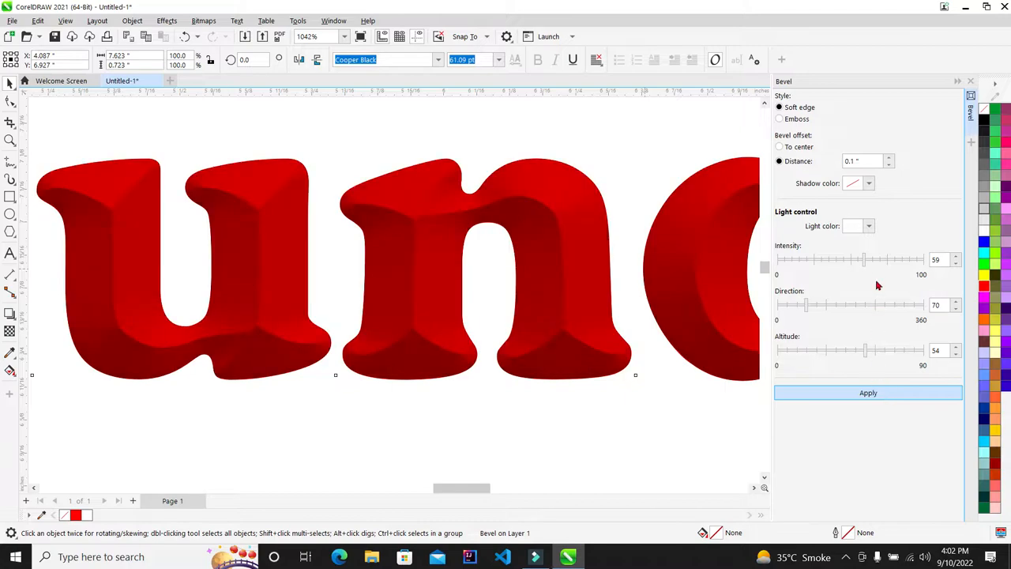
double_click(938, 261)
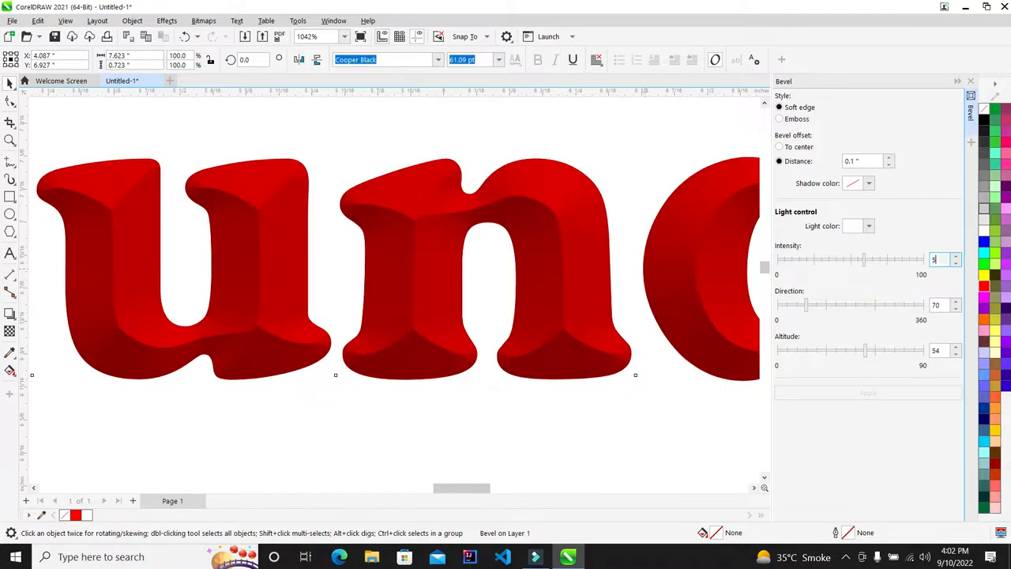
type("50")
key("Return")
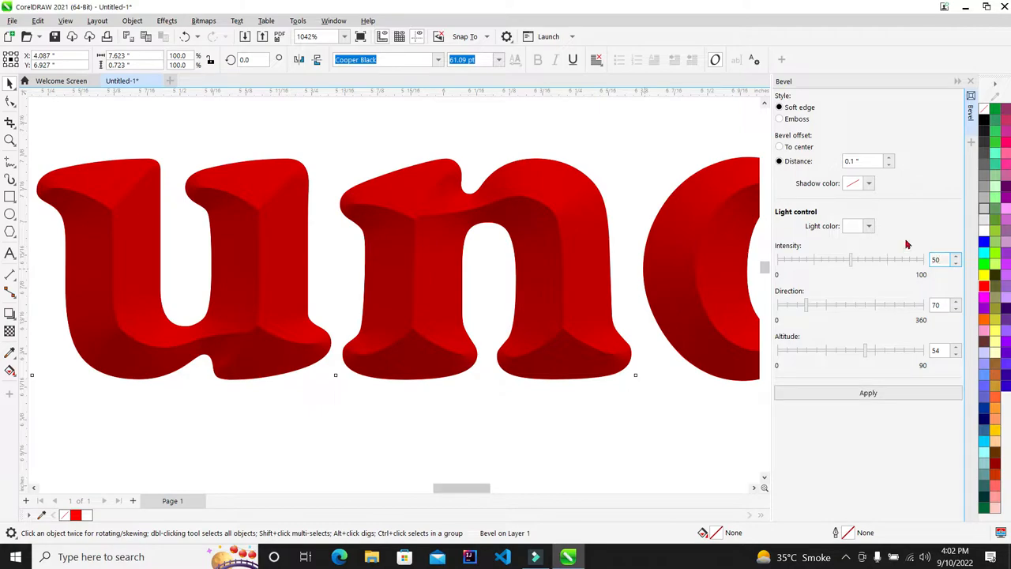
scroll(543, 230, "up", 1)
scroll(590, 242, "up", 1)
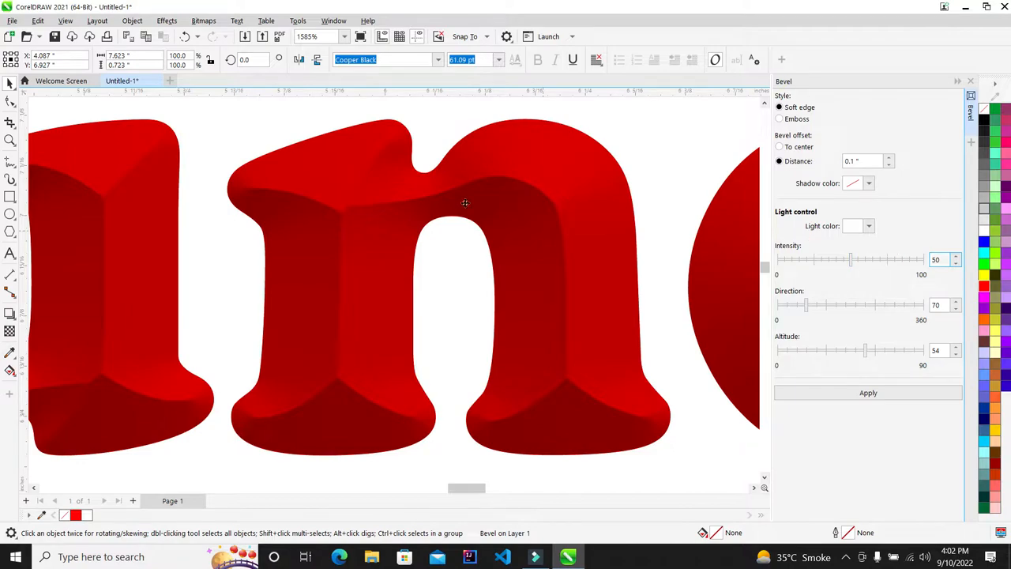
scroll(343, 193, "down", 1)
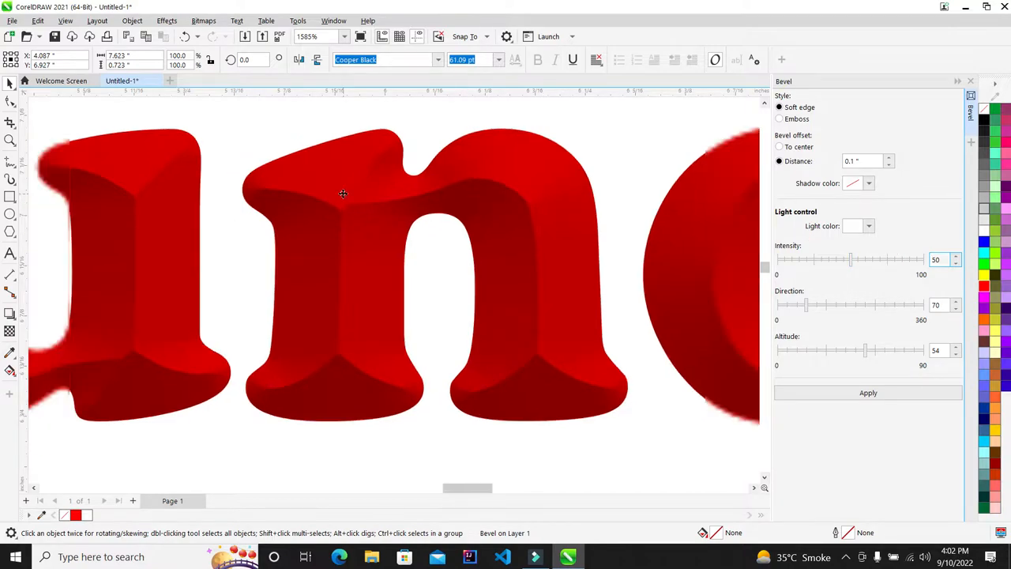
left_click(972, 82)
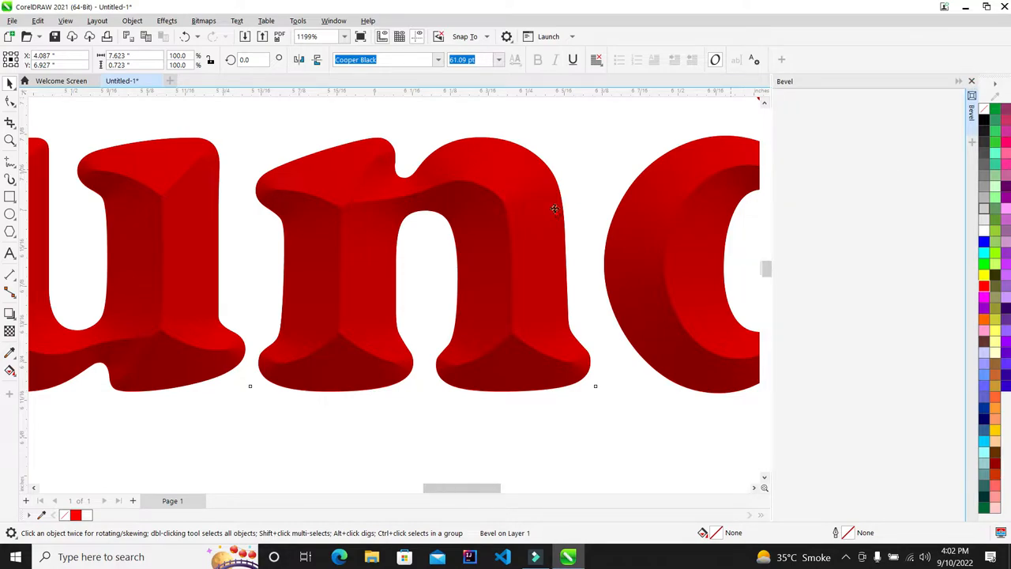
scroll(555, 207, "down", 1)
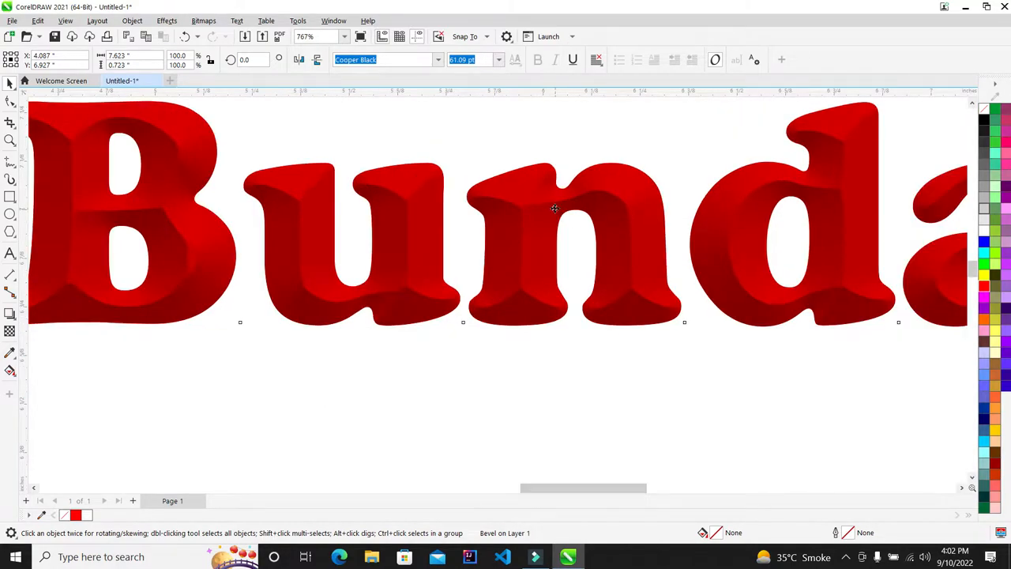
Preview the bevelled heading full screen with F9, then return to the canvas
scroll(554, 208, "down", 2)
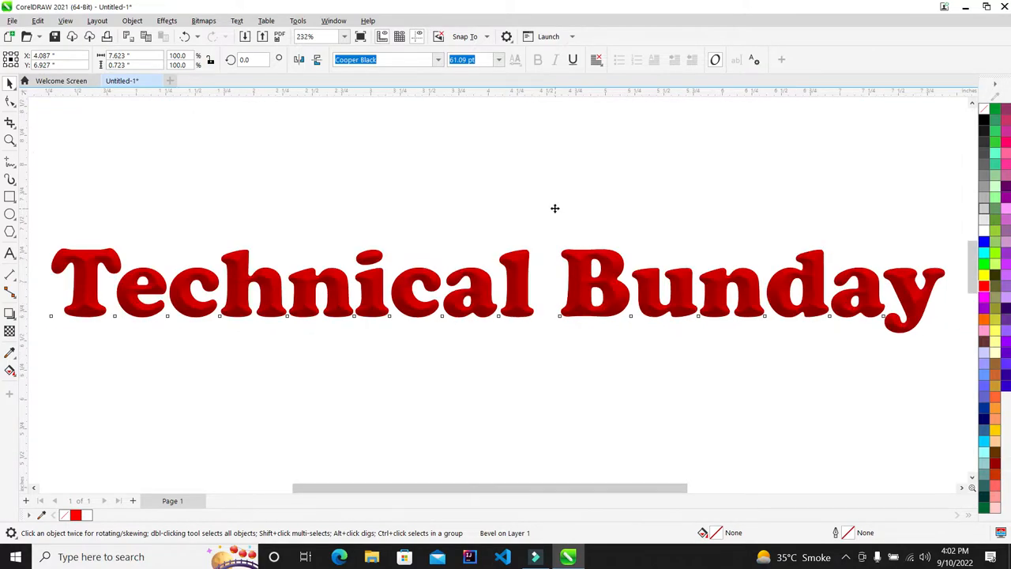
key("F9")
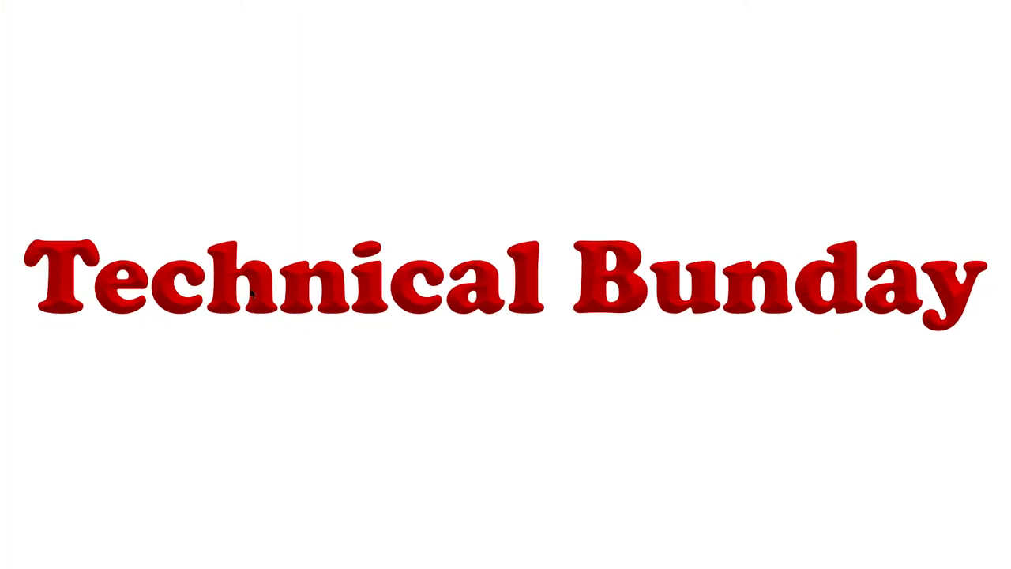
key("F9")
scroll(376, 300, "up", 4)
scroll(376, 300, "up", 1)
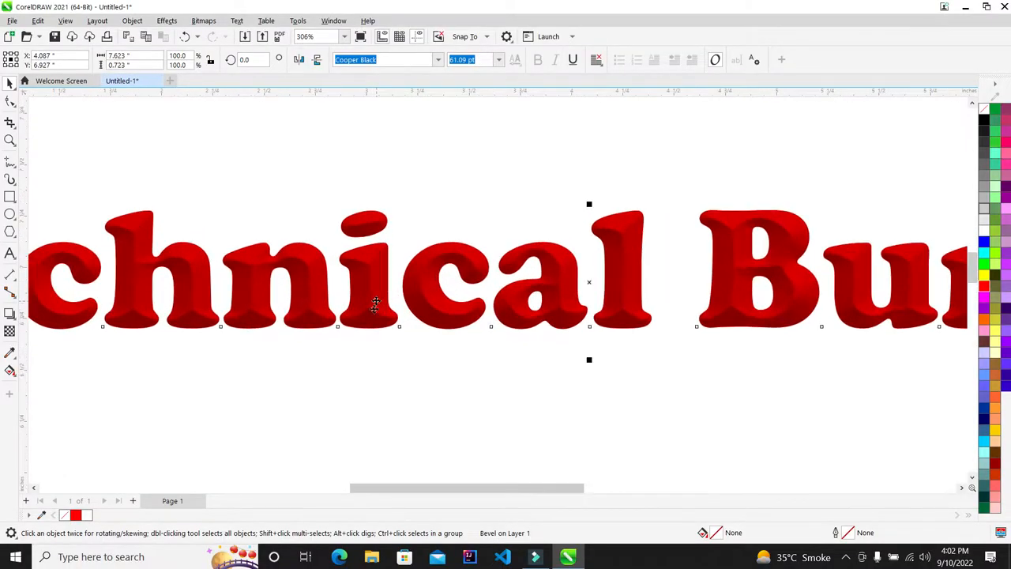
left_click(422, 431)
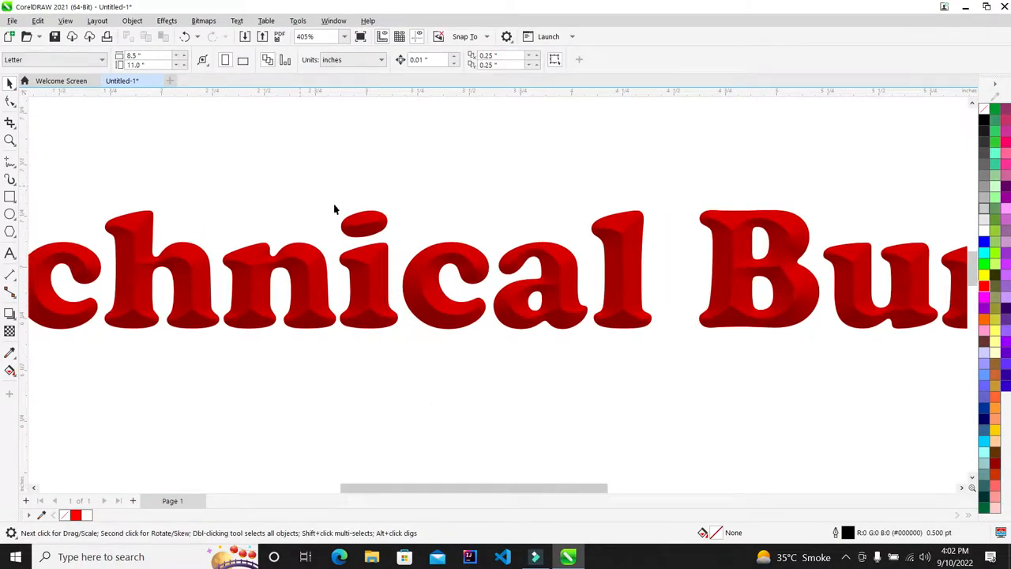
scroll(593, 228, "down", 2)
Reselect the heading, zoom in on the 'u' of Bunday, and open Effects
left_click(591, 240)
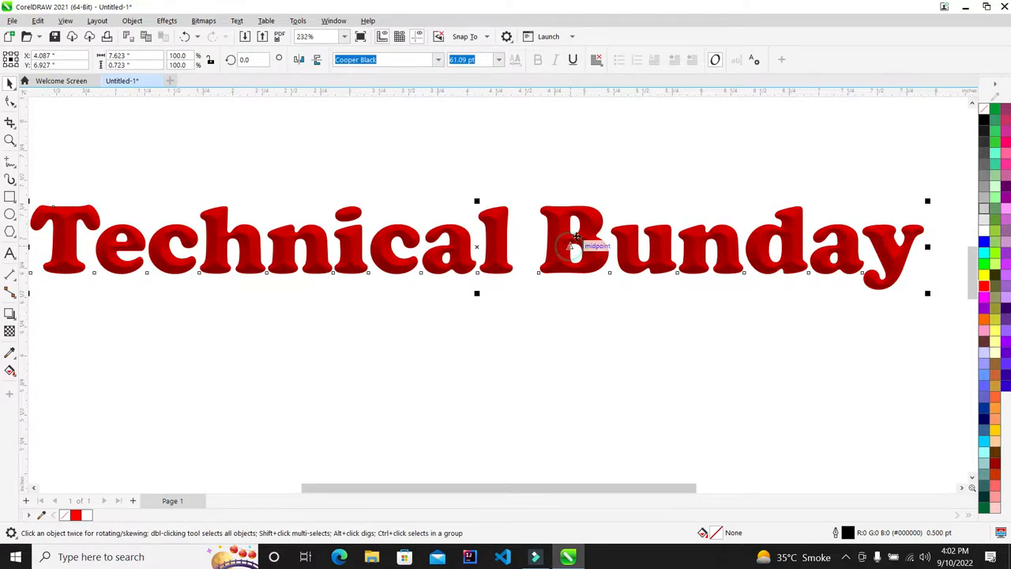
scroll(586, 230, "up", 2)
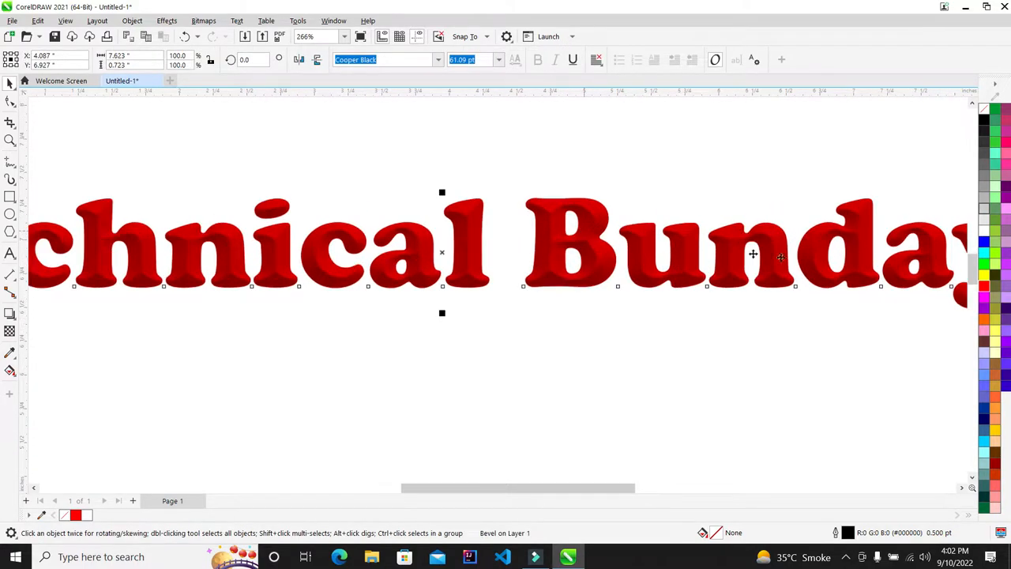
scroll(597, 216, "up", 5)
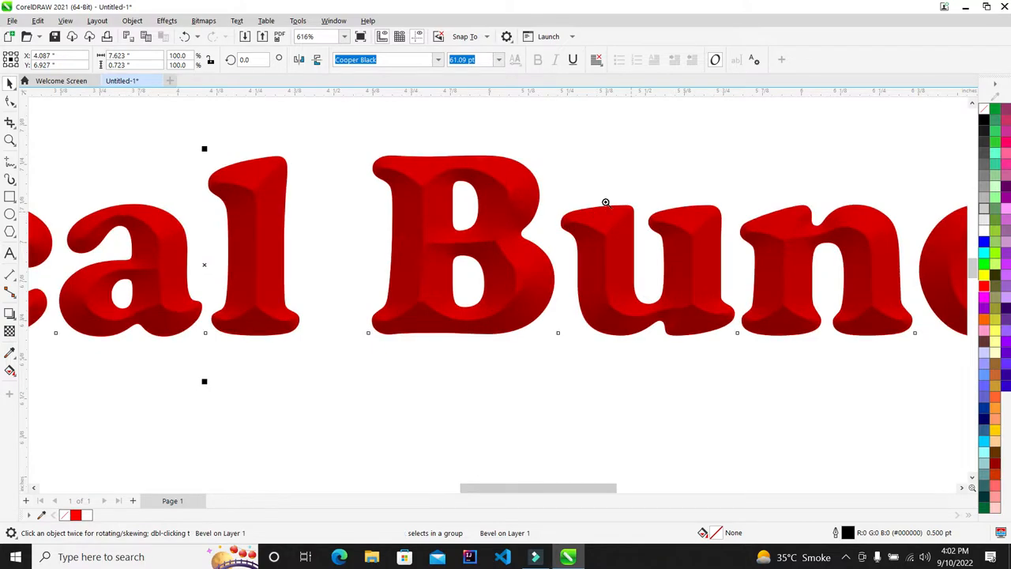
key("z")
left_click_drag(559, 186, 743, 346)
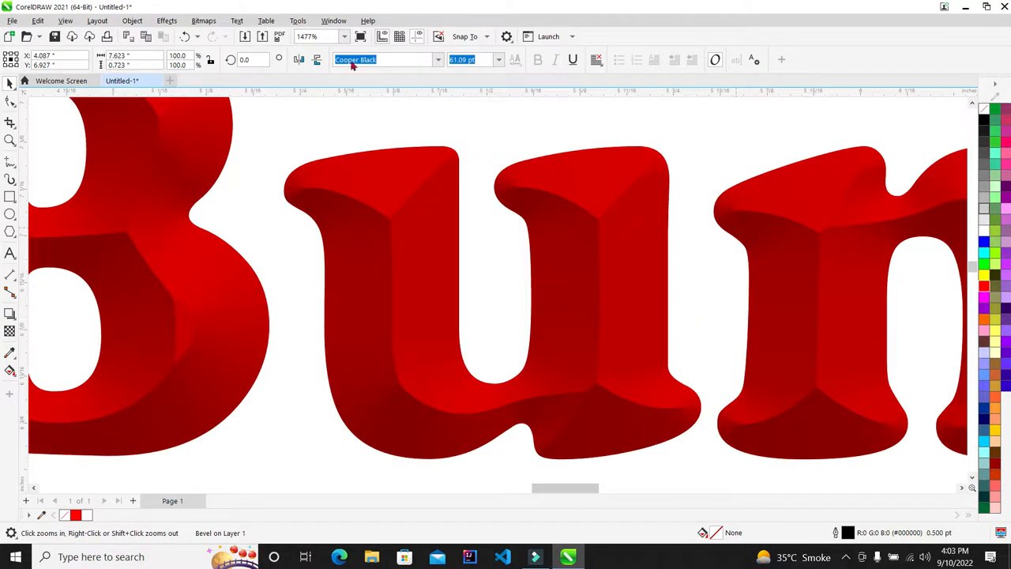
left_click(174, 24)
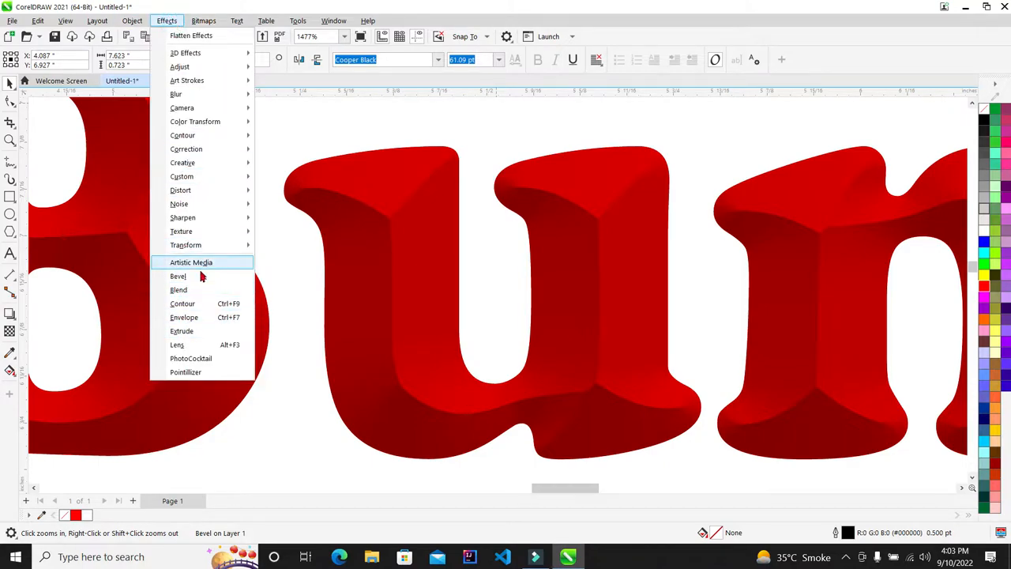
Reopen the bevel settings and apply light directions 91, 287 and 342 in turn
left_click(201, 276)
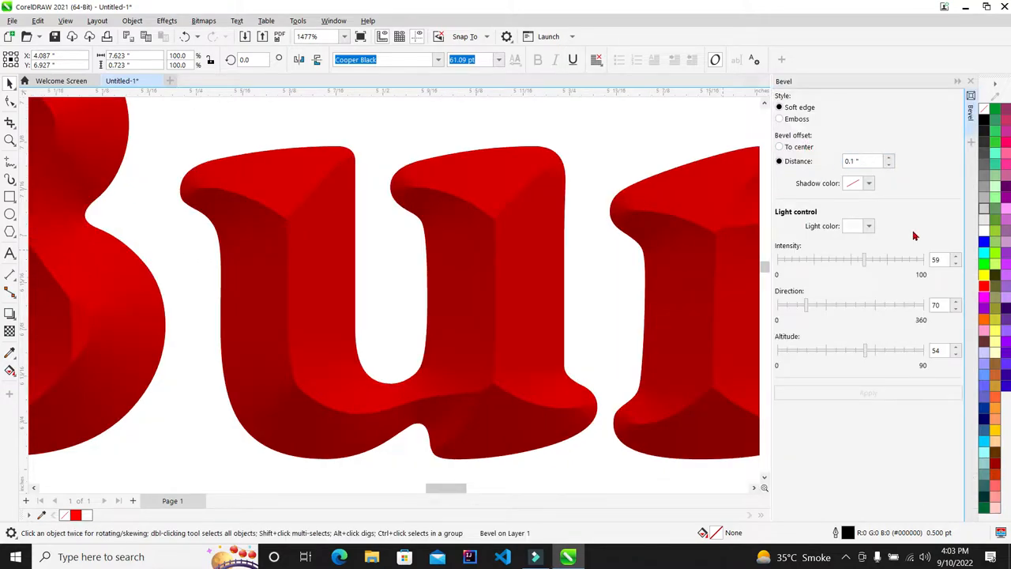
left_click_drag(802, 307, 816, 309)
left_click(865, 399)
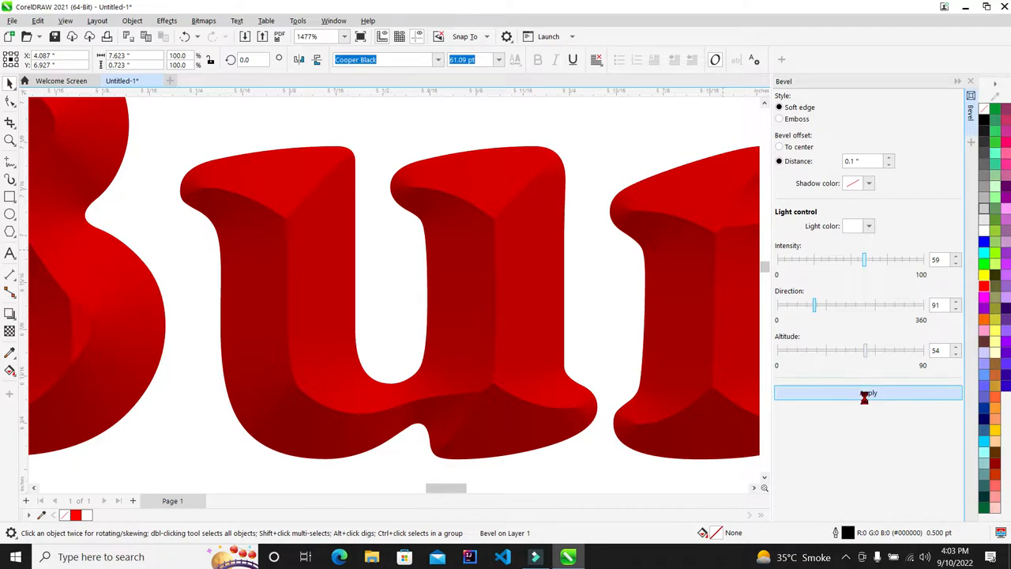
left_click_drag(857, 305, 893, 304)
left_click(890, 392)
left_click(918, 308)
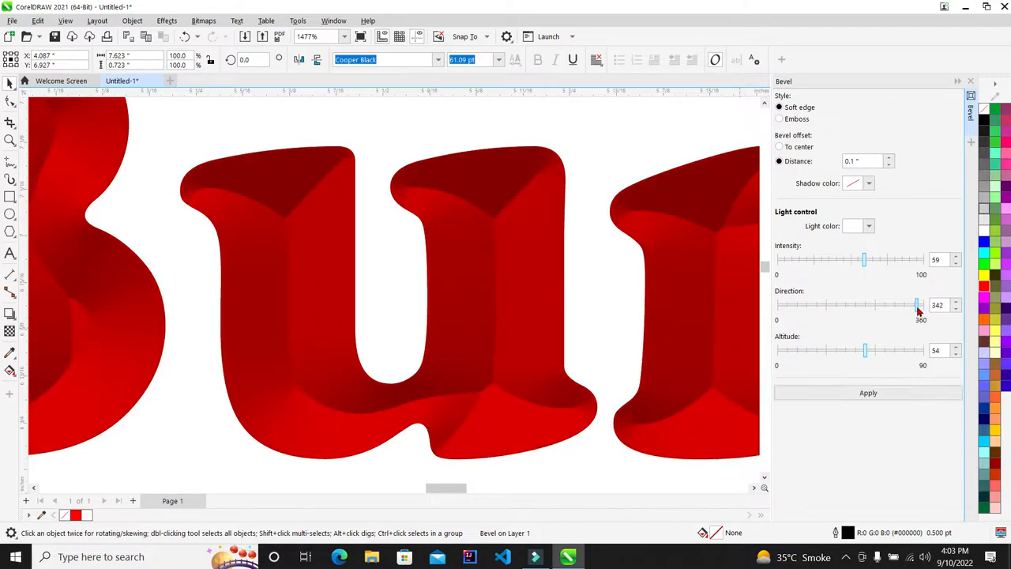
left_click(883, 394)
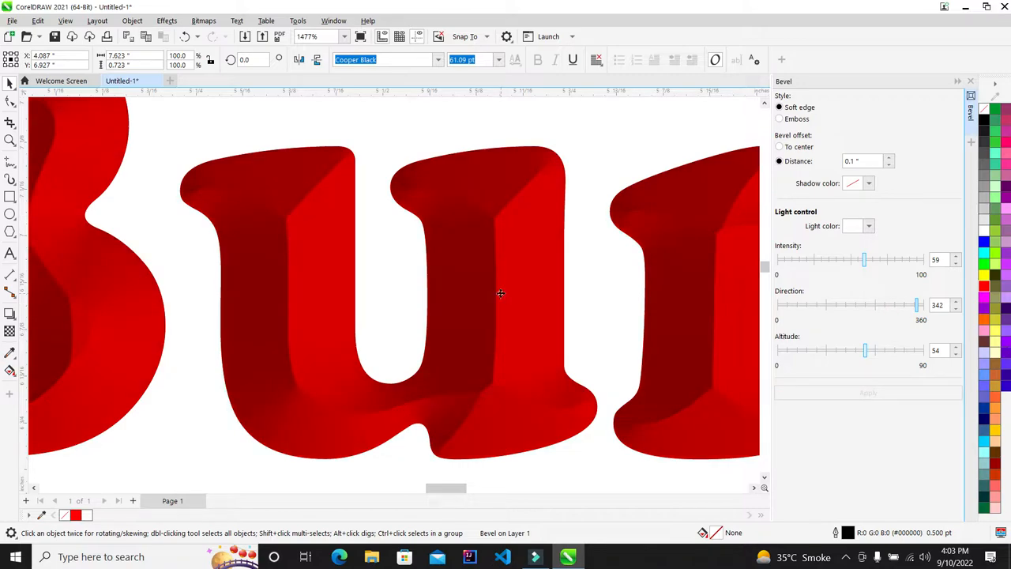
Try light altitudes 67, 82, 17, 26 and 38, settling on an applied altitude of 51
left_click(886, 351)
left_click(912, 352)
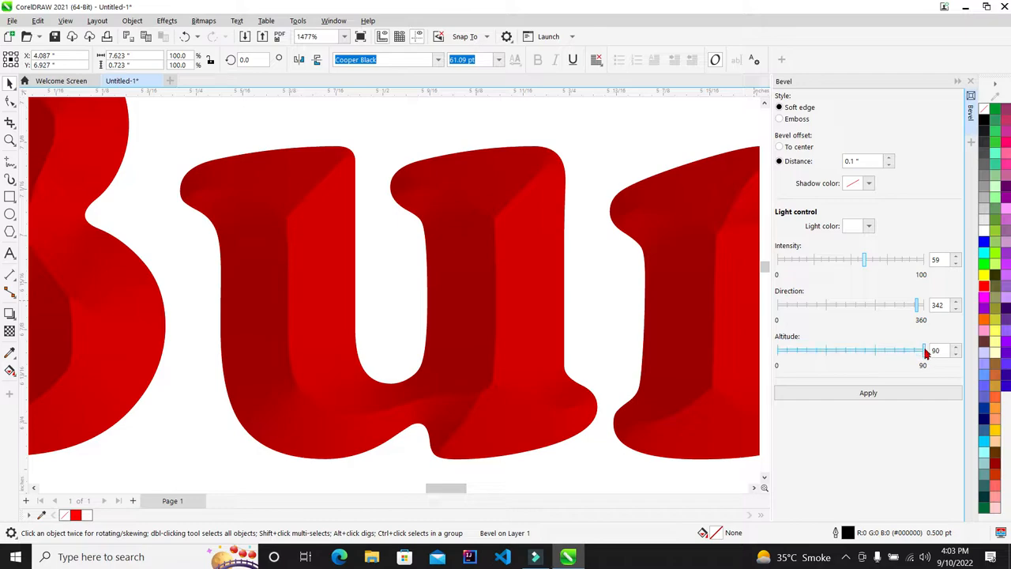
left_click(922, 395)
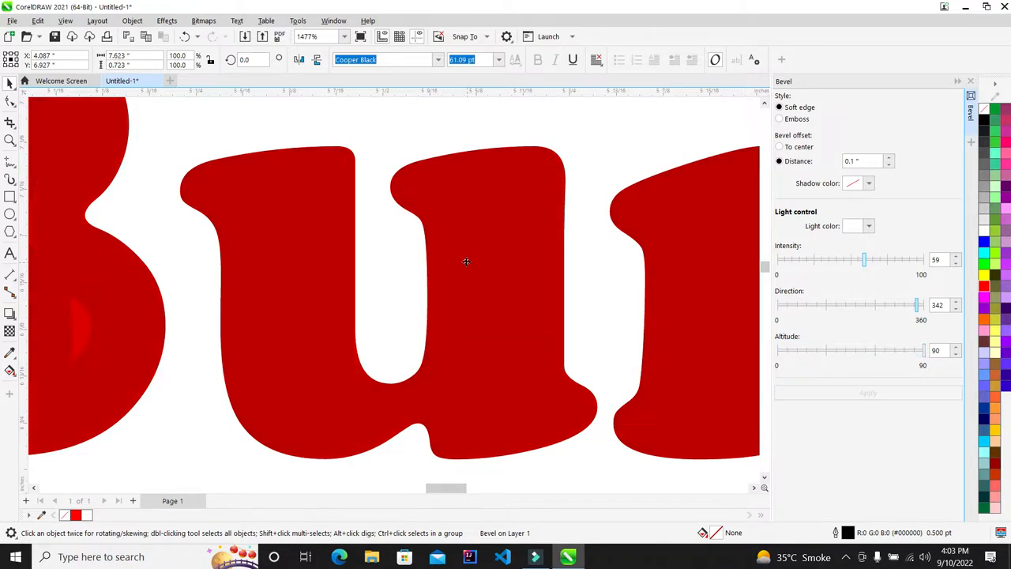
left_click(804, 350)
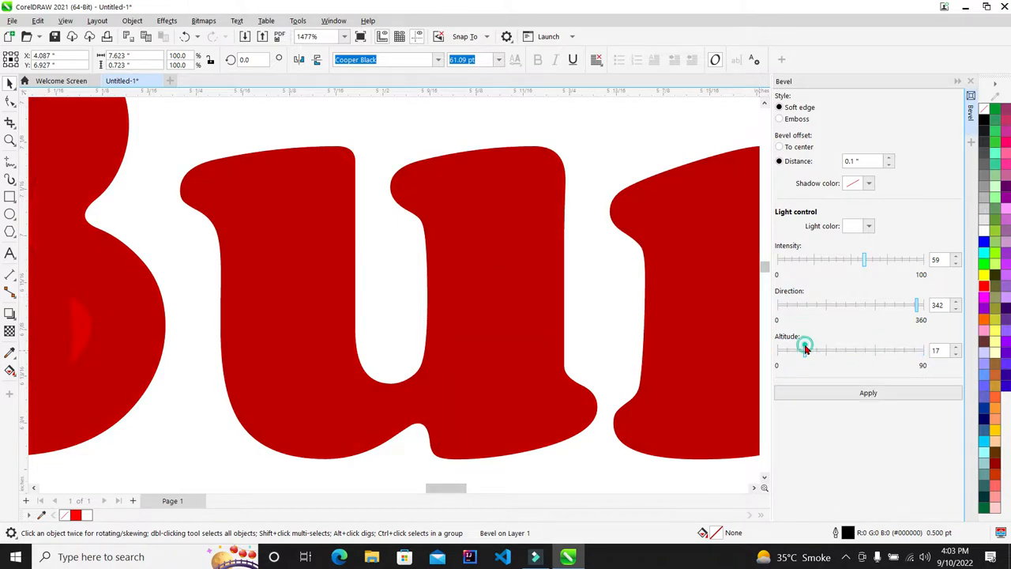
left_click(834, 392)
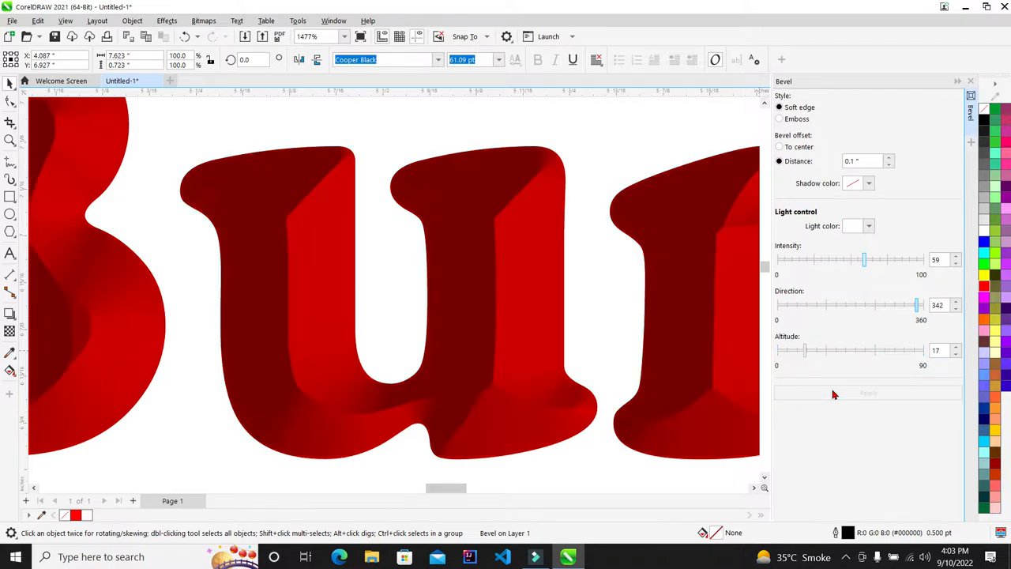
left_click(819, 353)
left_click(856, 390)
left_click(836, 356)
left_click(862, 354)
left_click(866, 393)
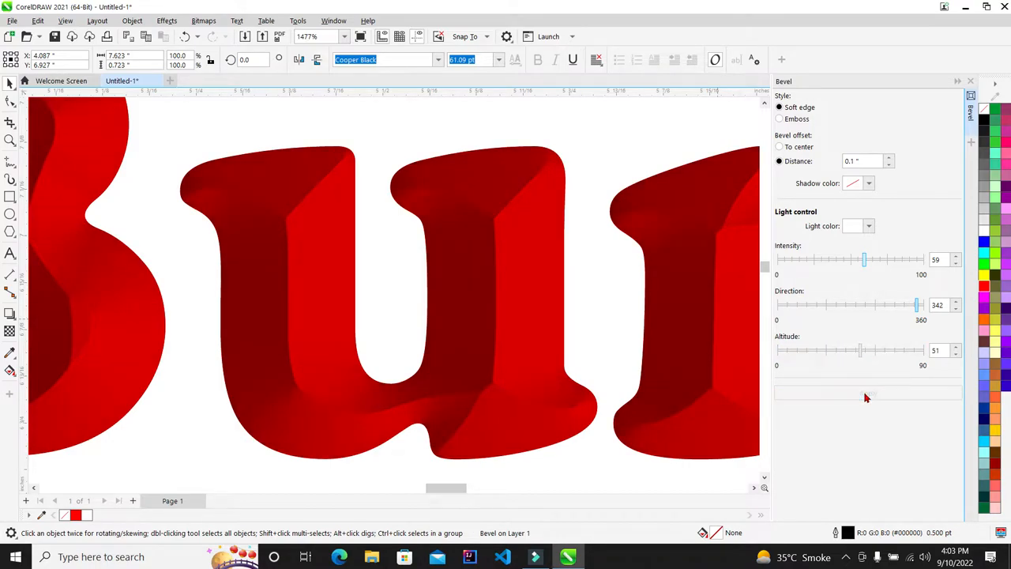
Apply a light direction of 251 and close the bevel settings
scroll(355, 235, "down", 3)
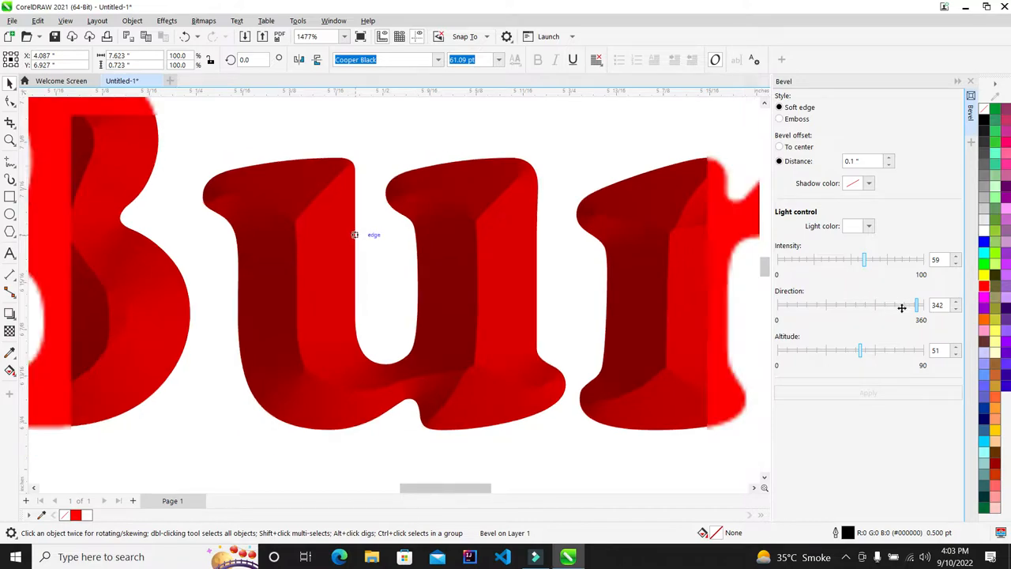
left_click(879, 308)
left_click(892, 394)
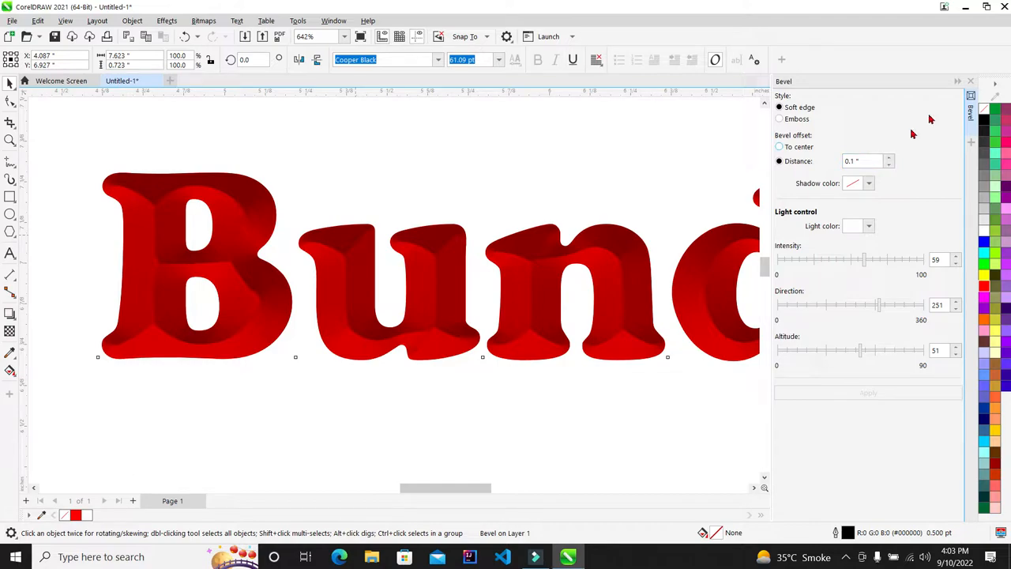
left_click(972, 82)
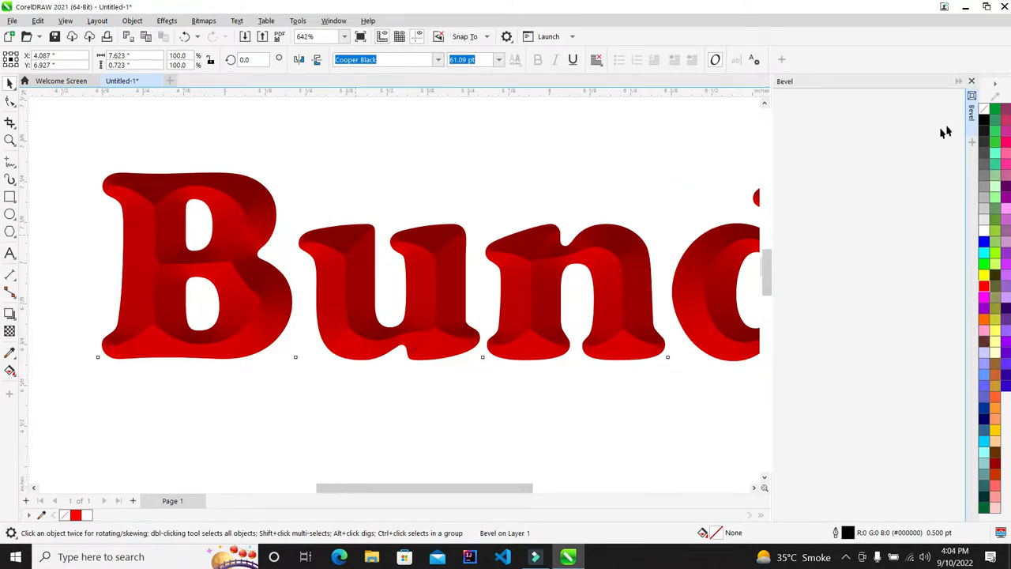
Preview the bevelled heading full screen, then zoom into a close-up area
scroll(510, 225, "down", 3)
scroll(555, 192, "down", 1)
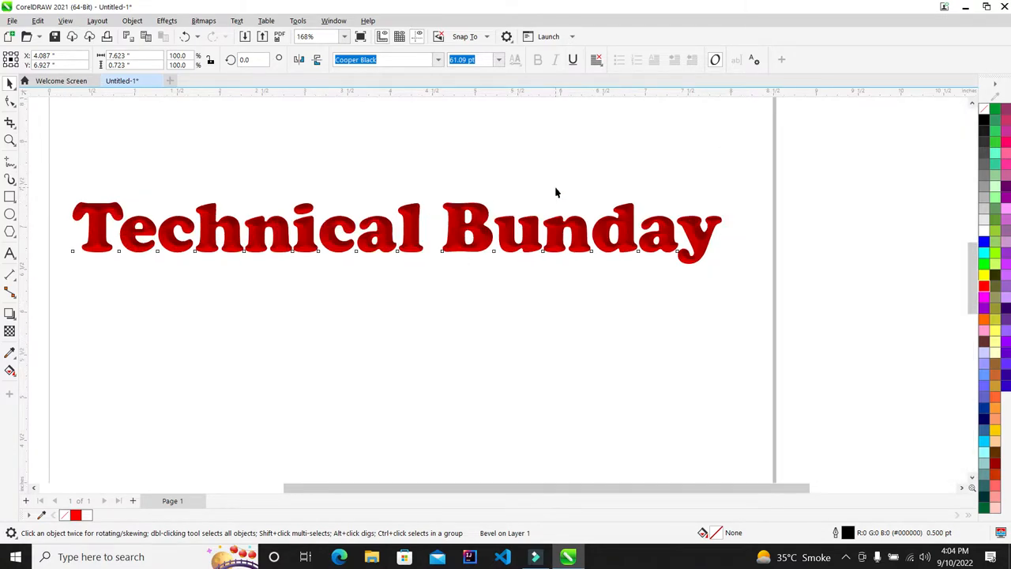
scroll(500, 190, "up", 1)
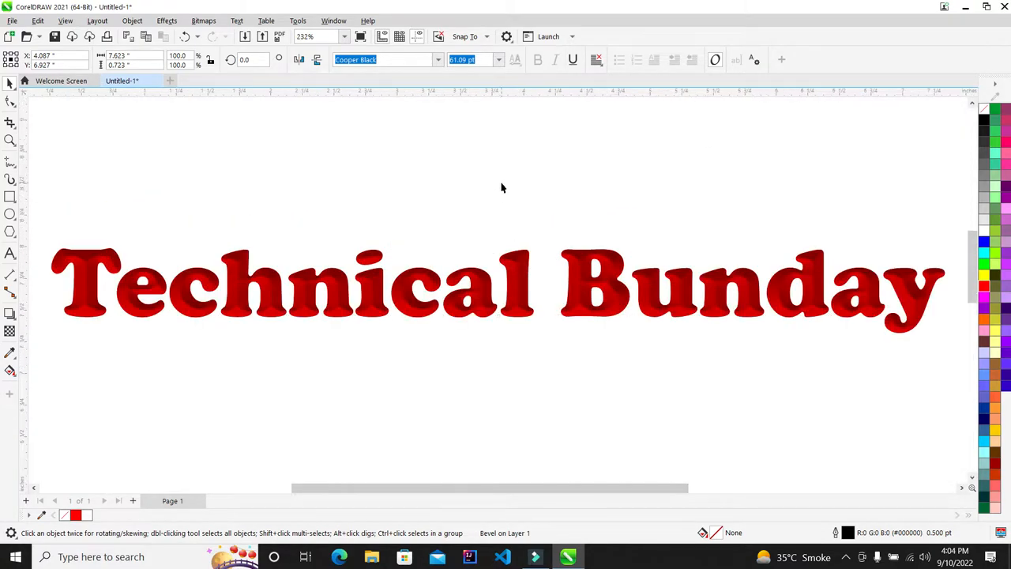
key("F9")
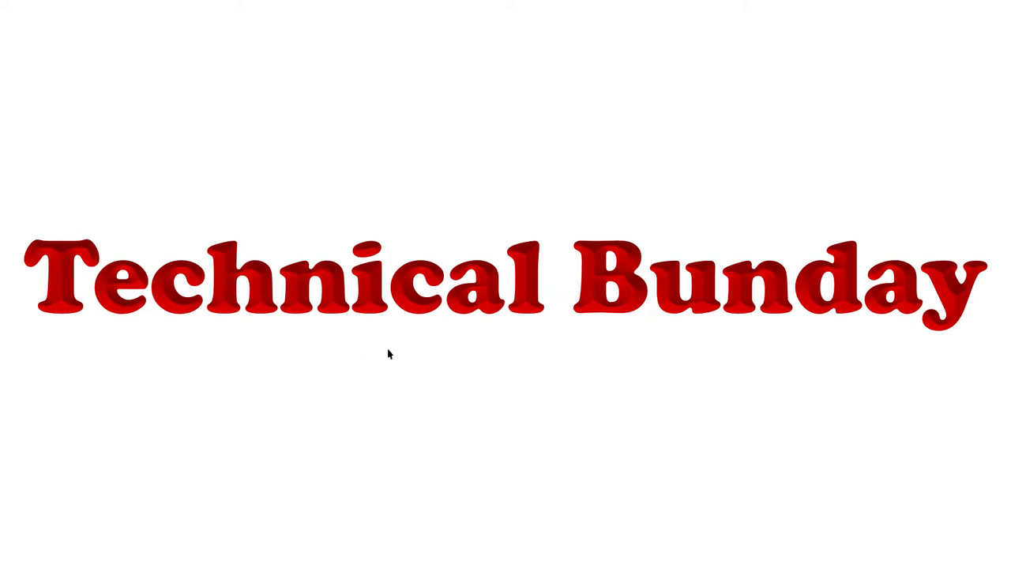
key("F9")
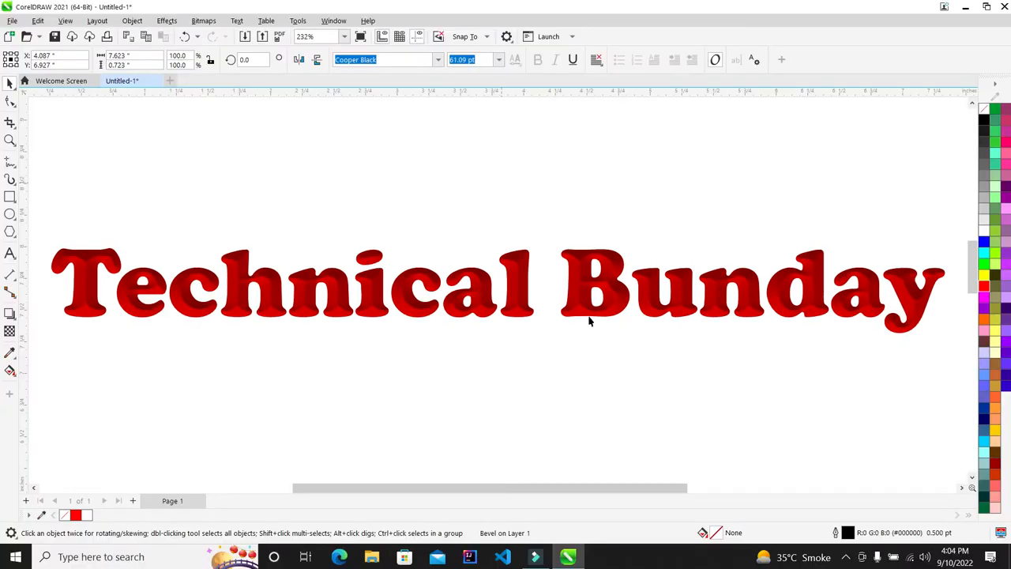
scroll(439, 223, "down", 2)
scroll(462, 225, "down", 1)
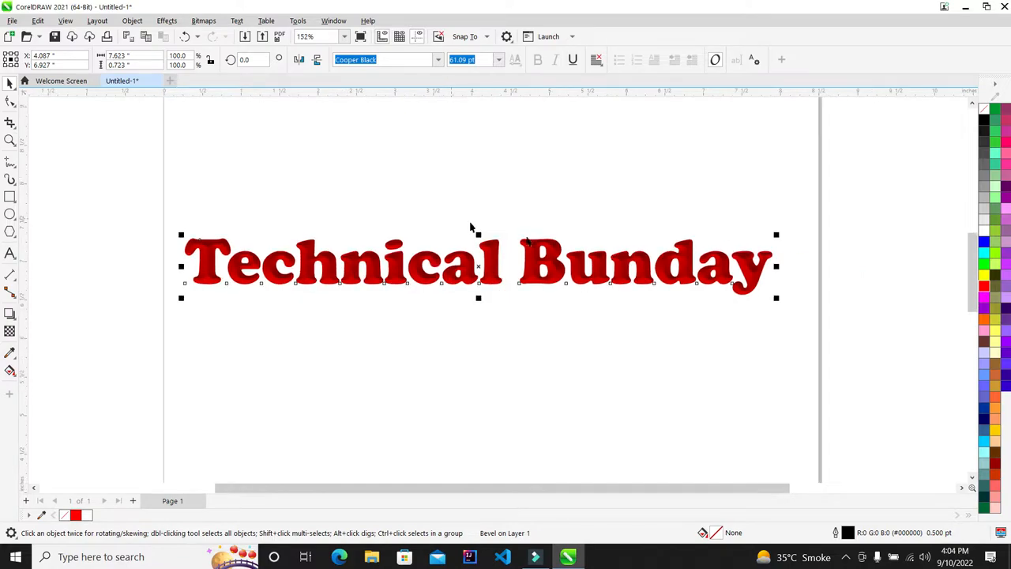
scroll(628, 253, "up", 2)
key("z")
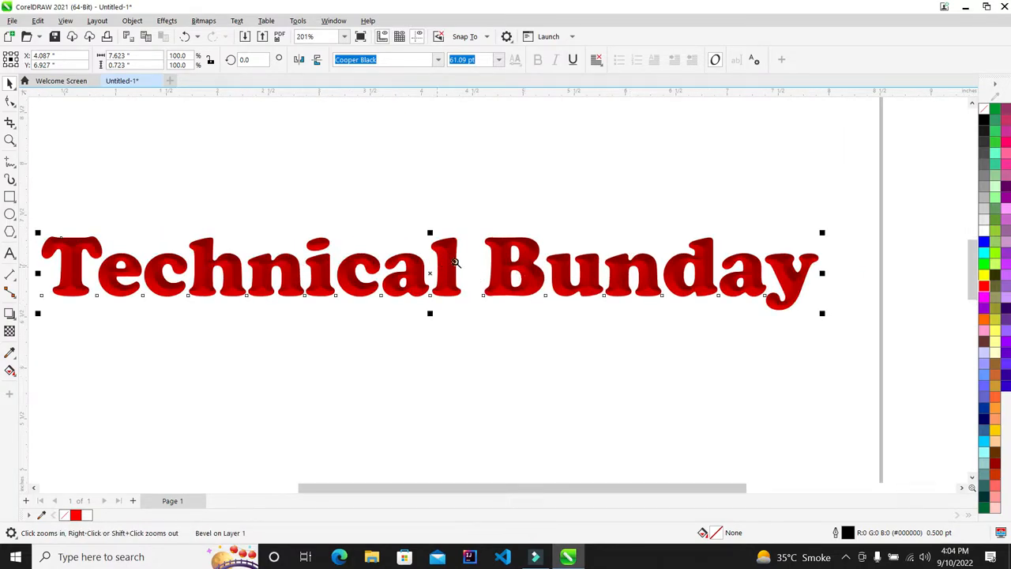
left_click_drag(476, 233, 550, 313)
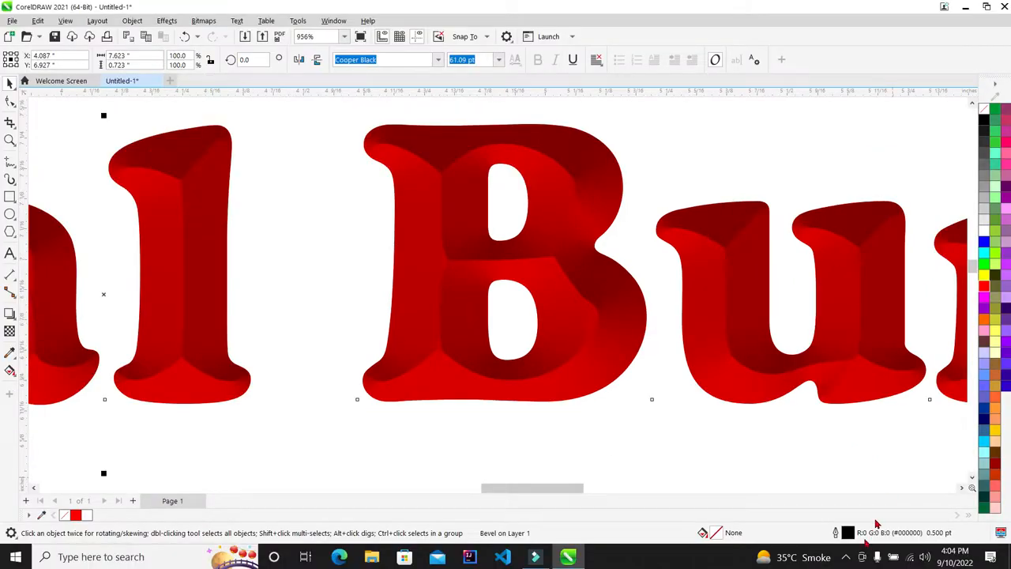
Delete the bevelled 'Technical Bunday' heading, leaving the page empty
scroll(463, 216, "down", 1)
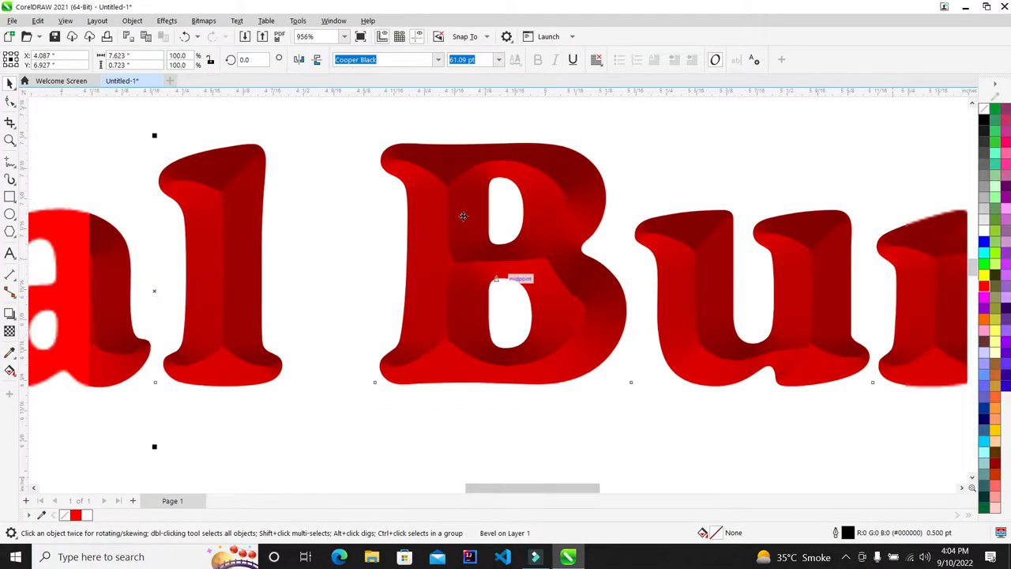
scroll(435, 197, "down", 2)
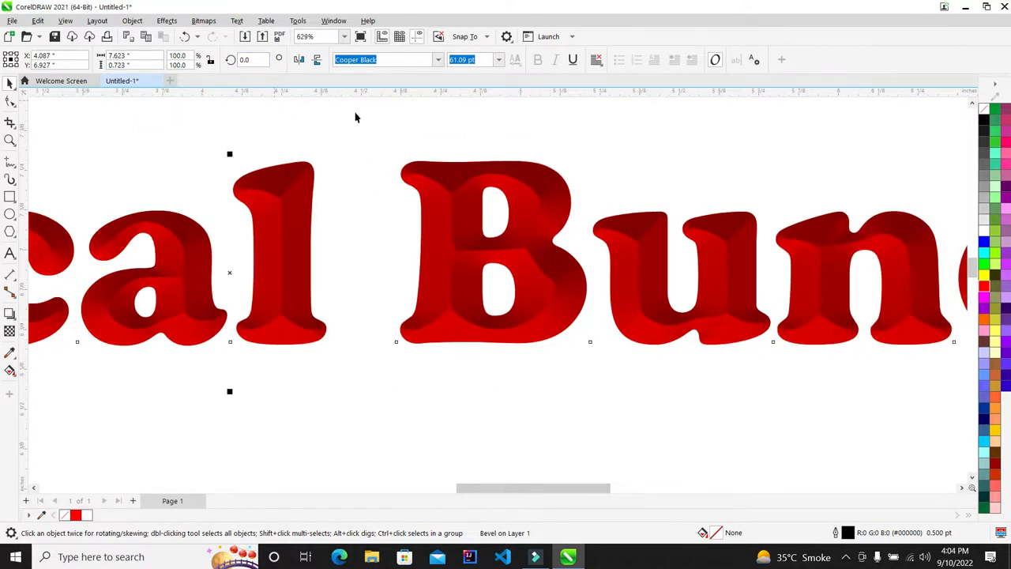
key("Delete")
scroll(354, 169, "down", 10)
scroll(215, 180, "up", 3)
Type 'Technical Bunday' as a new text line on the page
left_click(10, 253)
left_click(198, 257)
type("Tec")
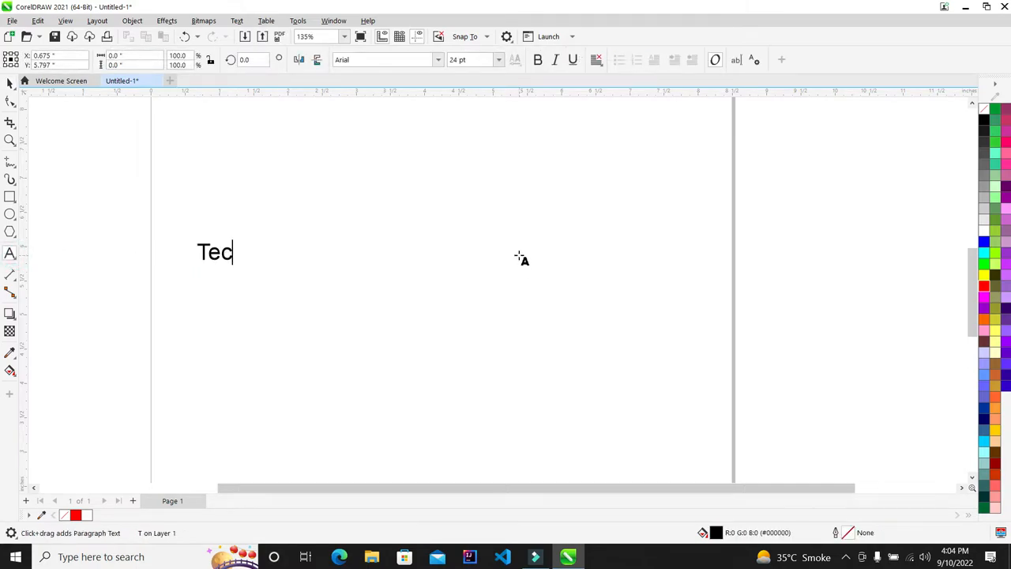
type("hnical Bunday")
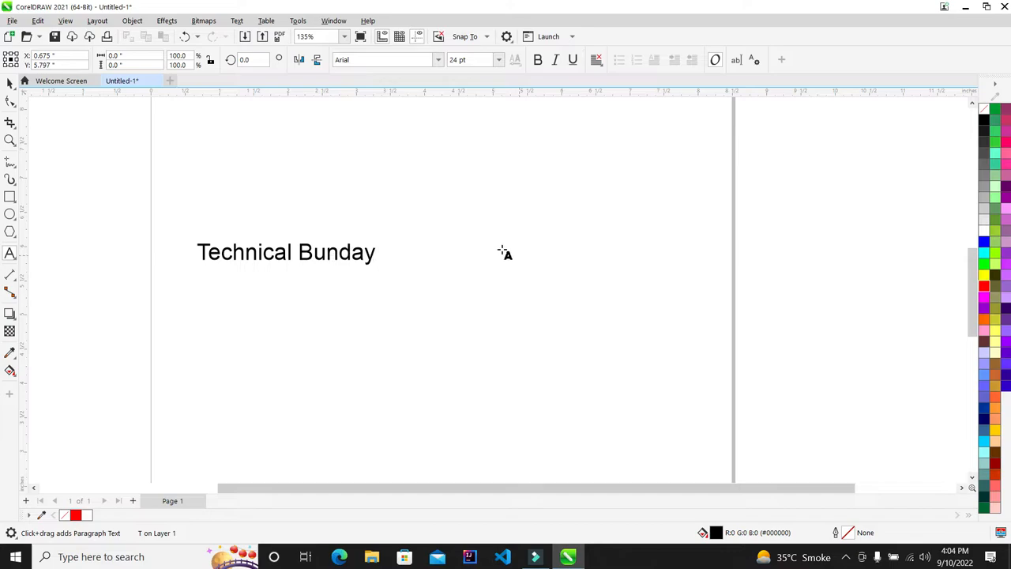
scroll(395, 254, "up", 2)
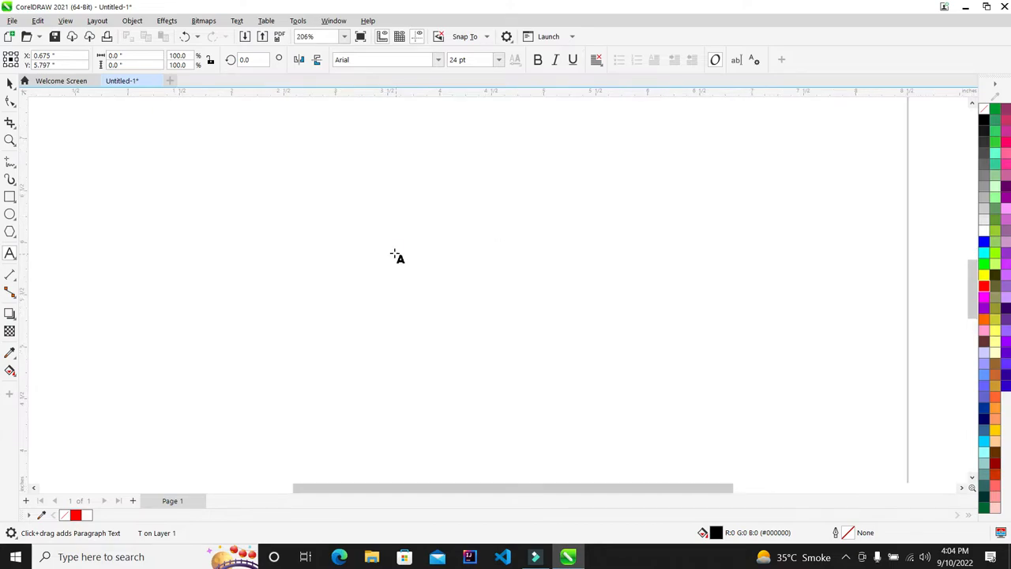
Set the text to Cooper Black, enlarge it to about 35 pt, and fill it red
left_click(10, 83)
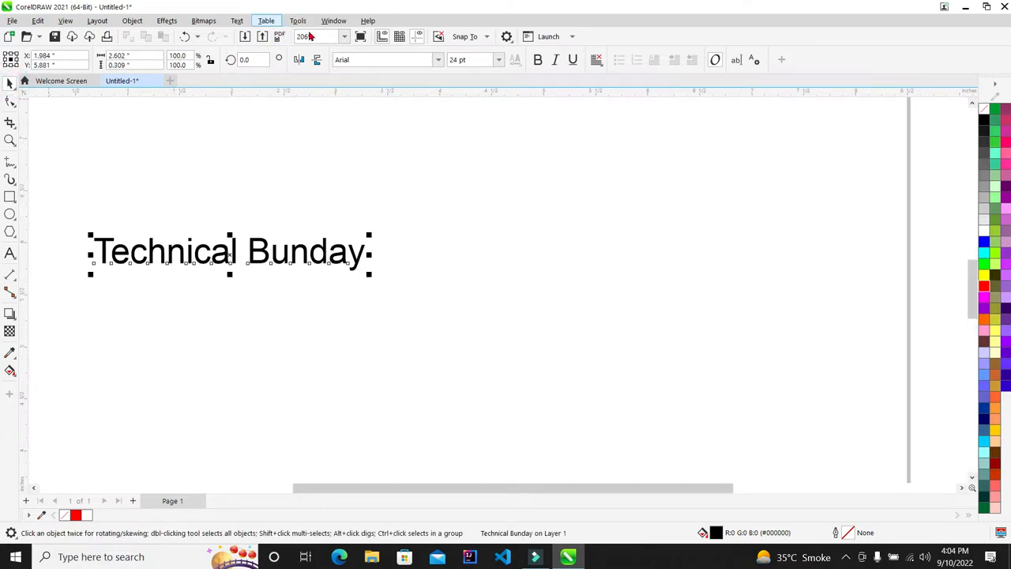
left_click(439, 61)
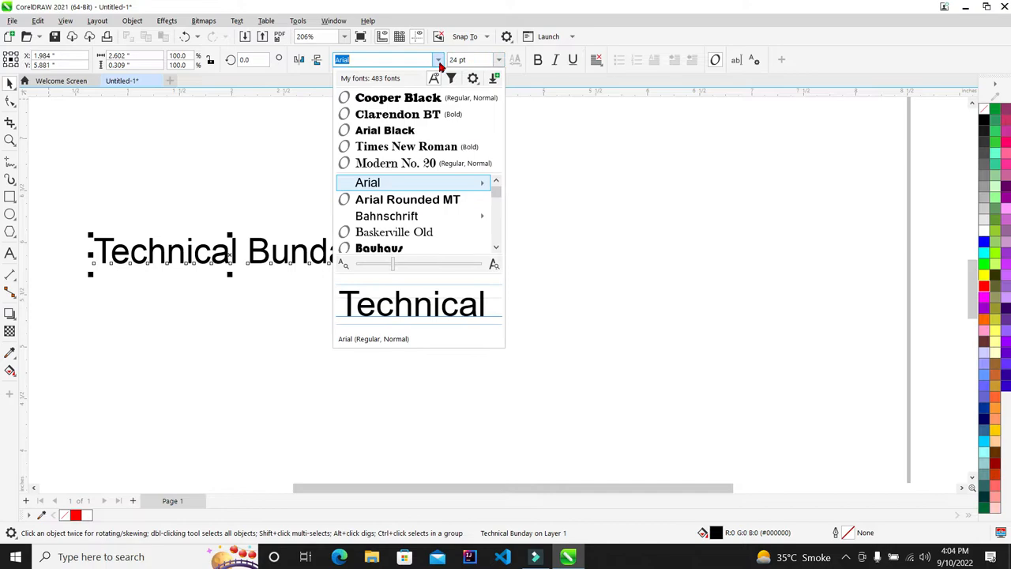
left_click(363, 97)
left_click_drag(407, 276, 499, 301)
left_click(396, 259)
left_click_drag(408, 272, 573, 316)
left_click(983, 286)
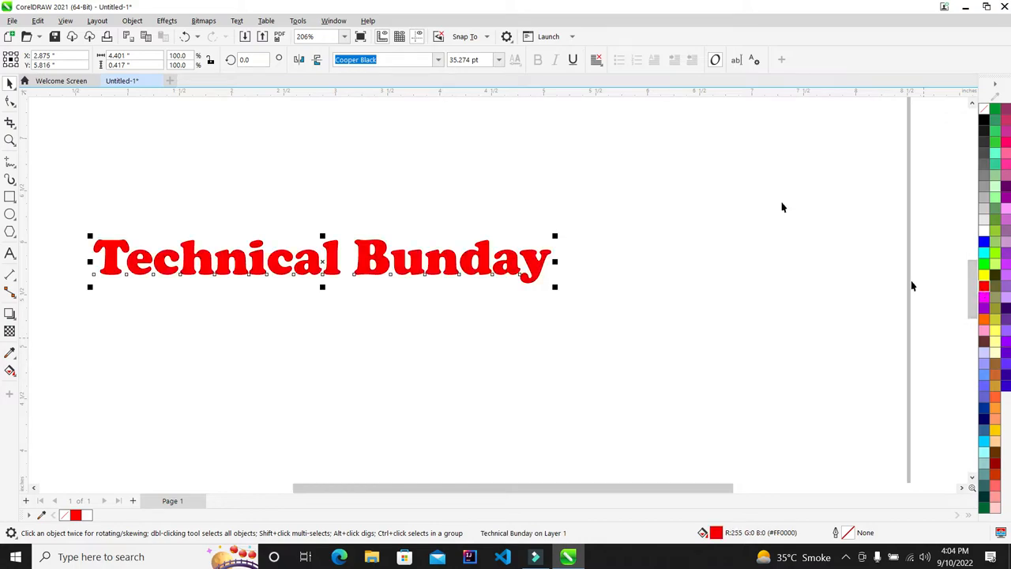
Apply an Emboss bevel to the text with a red shadow colour and black light colour
left_click(172, 22)
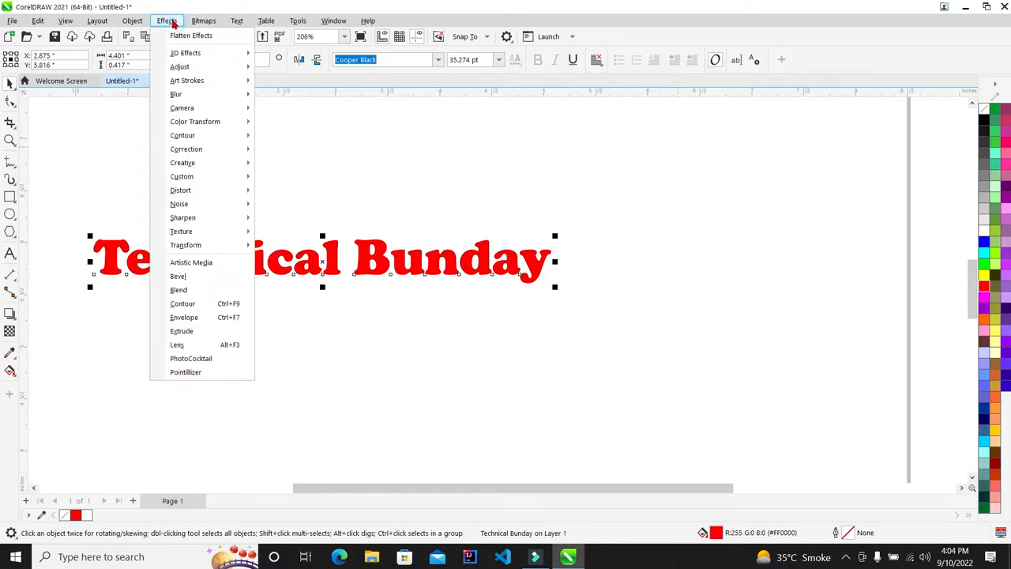
left_click(192, 277)
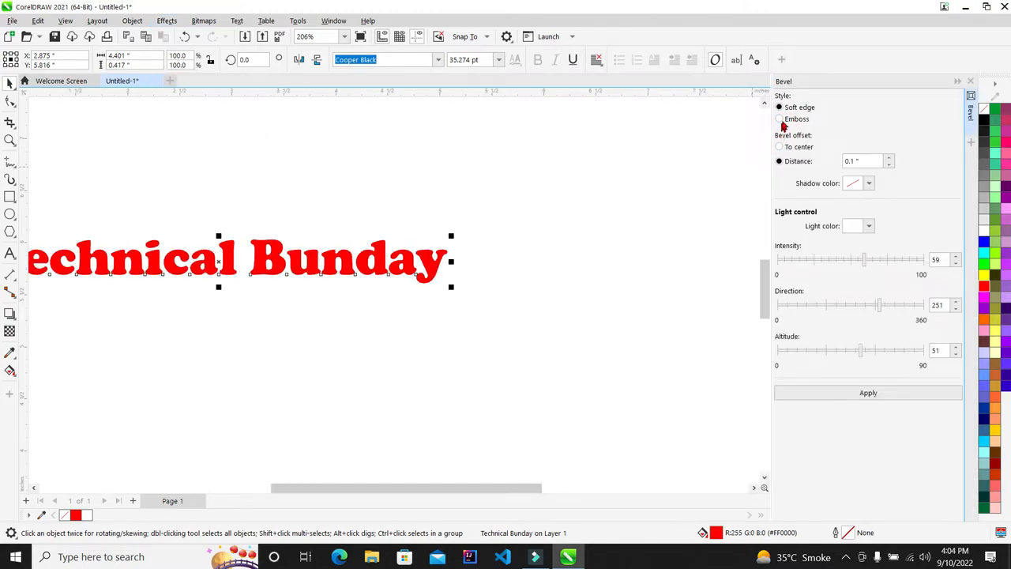
left_click(780, 120)
scroll(248, 226, "up", 5)
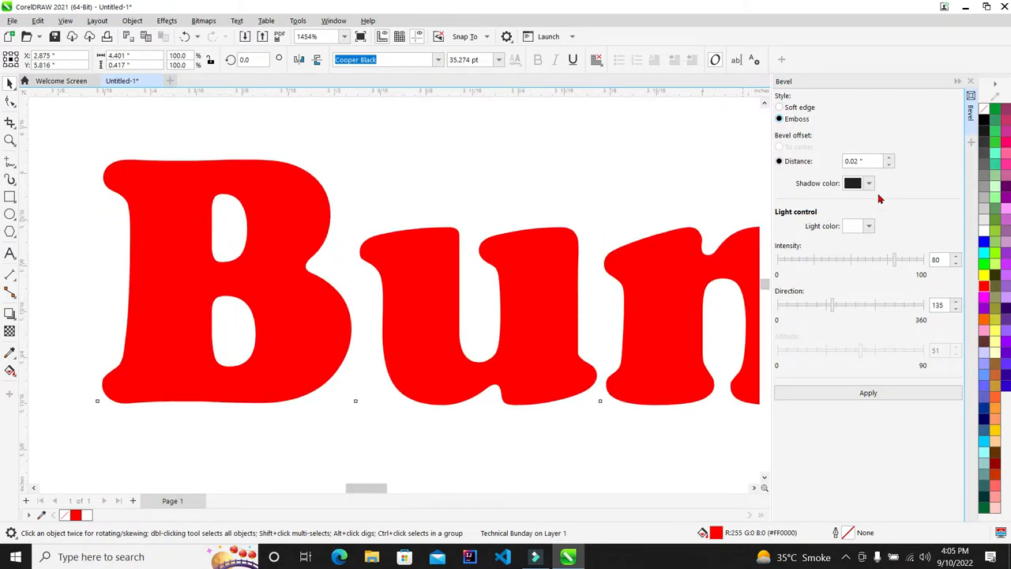
left_click(869, 184)
mouse_move(882, 255)
left_mouse_down()
mouse_move(948, 208)
mouse_move(945, 174)
left_mouse_up()
left_click(941, 167)
left_click(868, 227)
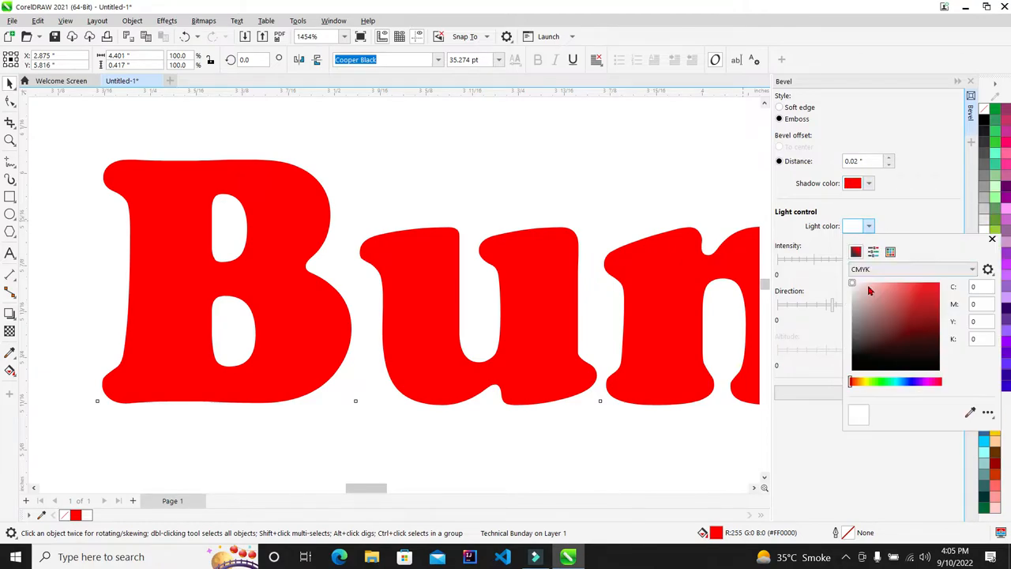
left_click_drag(899, 311, 996, 417)
left_click(924, 202)
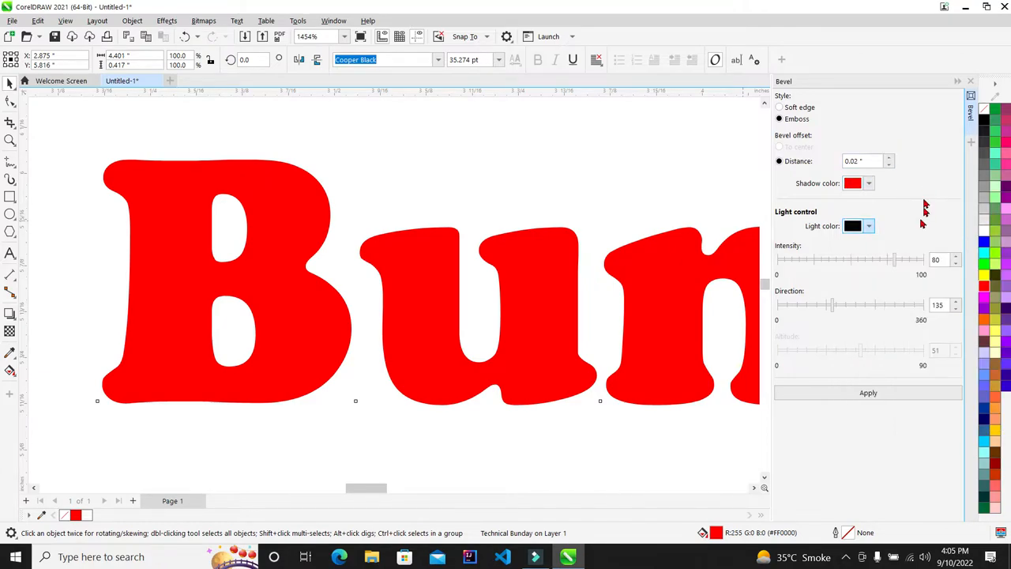
left_click(881, 392)
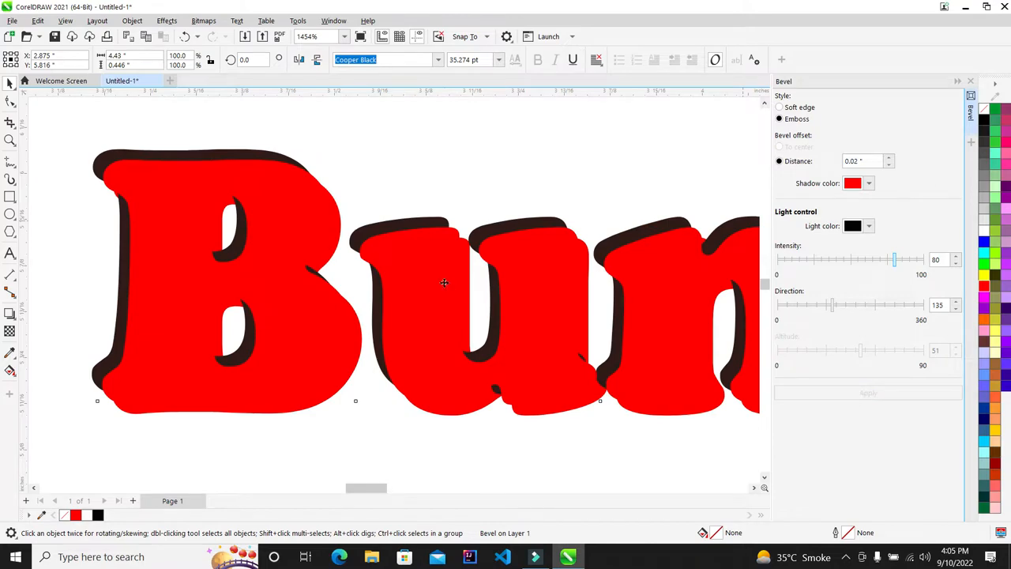
Change the bevel light direction to 193 and intensity to 60, and apply
scroll(218, 269, "down", 2)
scroll(218, 269, "up", 1)
scroll(218, 268, "up", 1)
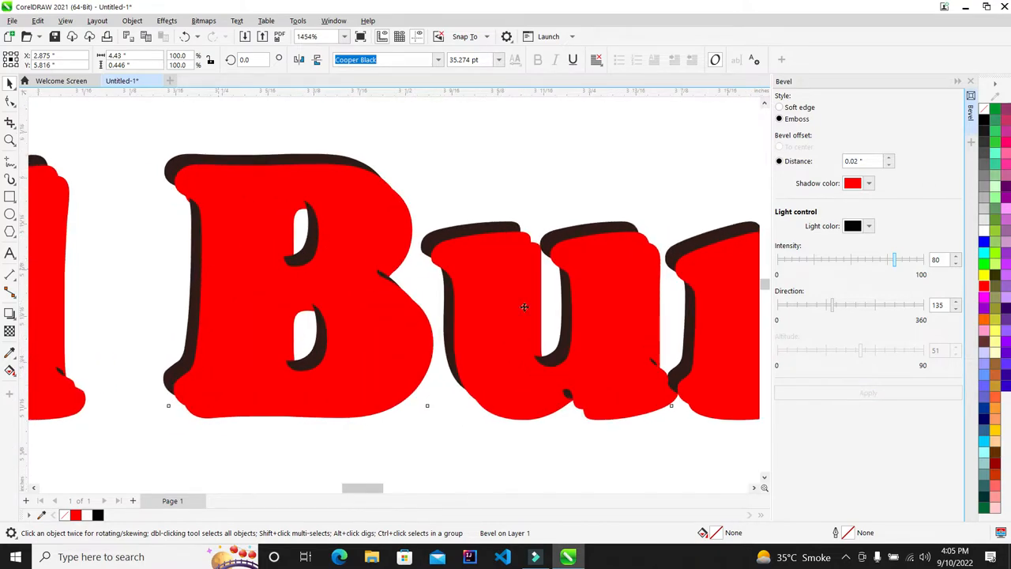
left_click(856, 309)
left_click(864, 257)
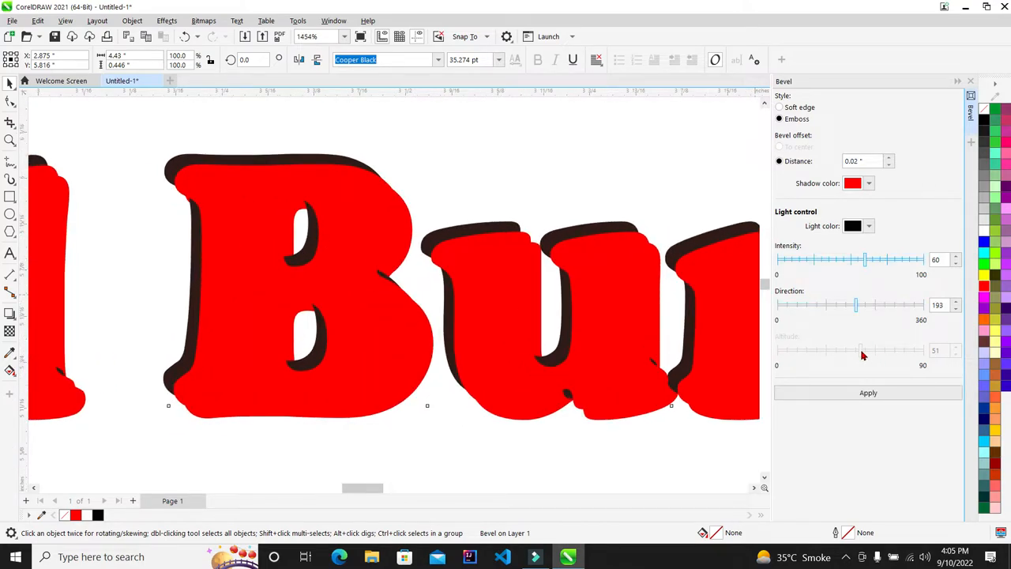
left_click(885, 399)
Increase the bevel distance to 0.08" and apply it
scroll(337, 247, "down", 4)
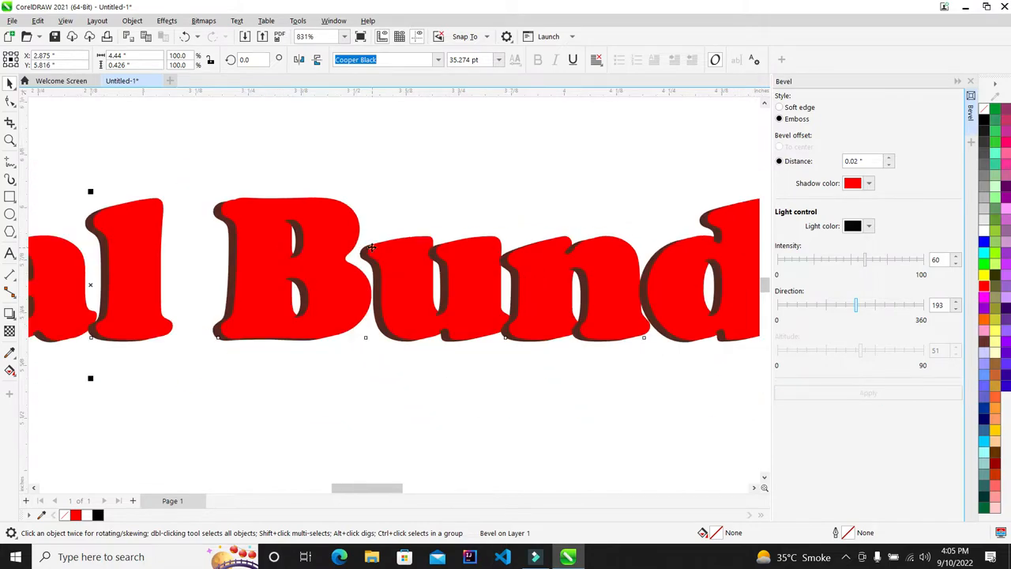
scroll(371, 261, "up", 2)
scroll(370, 261, "up", 6)
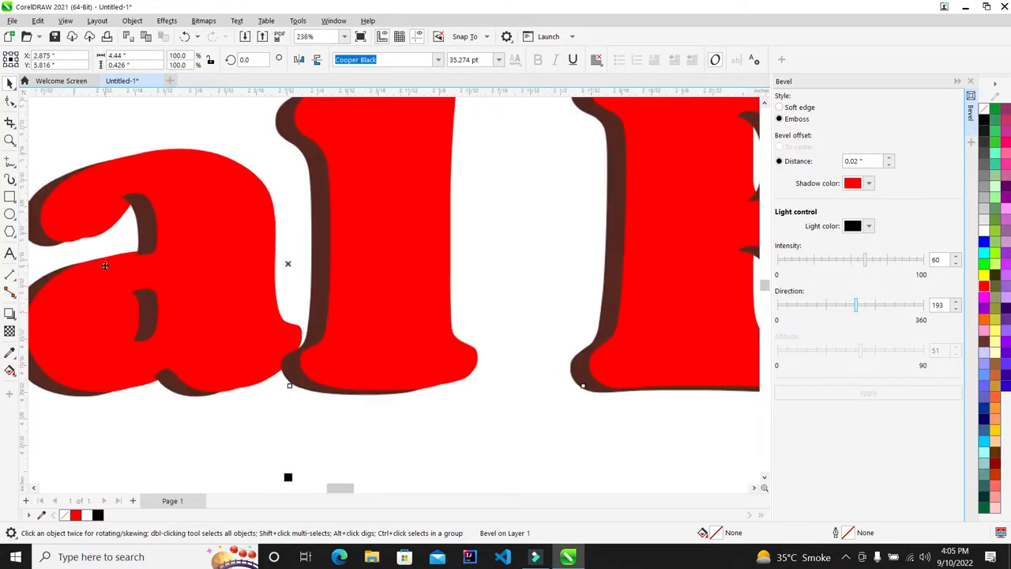
scroll(455, 233, "down", 2)
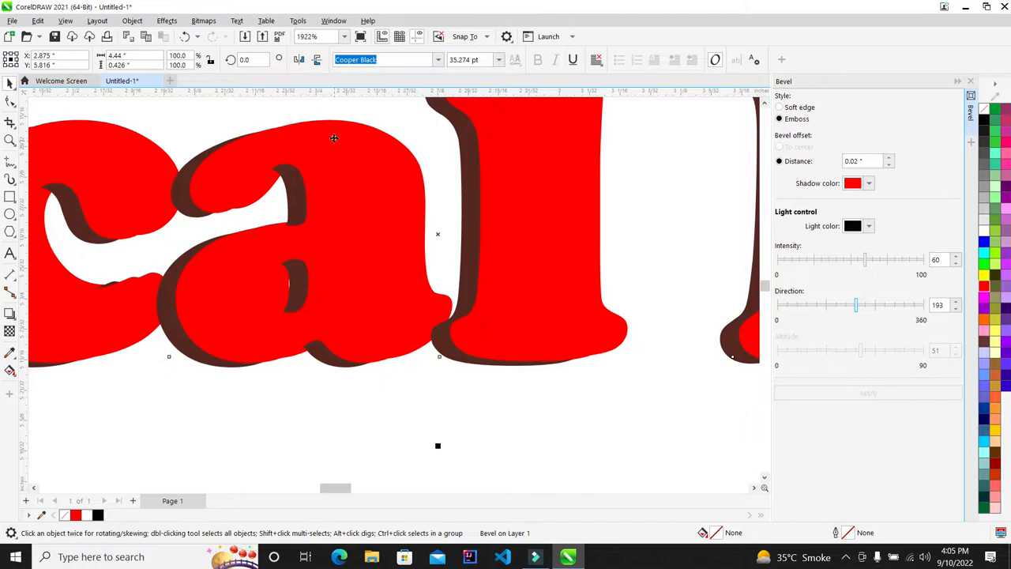
scroll(228, 173, "up", 1)
scroll(208, 203, "down", 5)
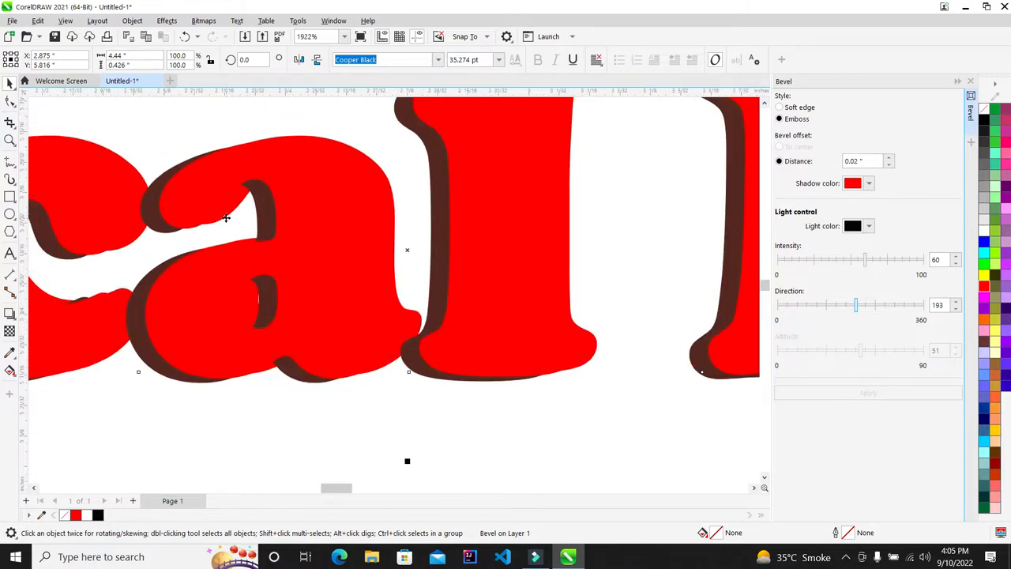
scroll(617, 268, "up", 3)
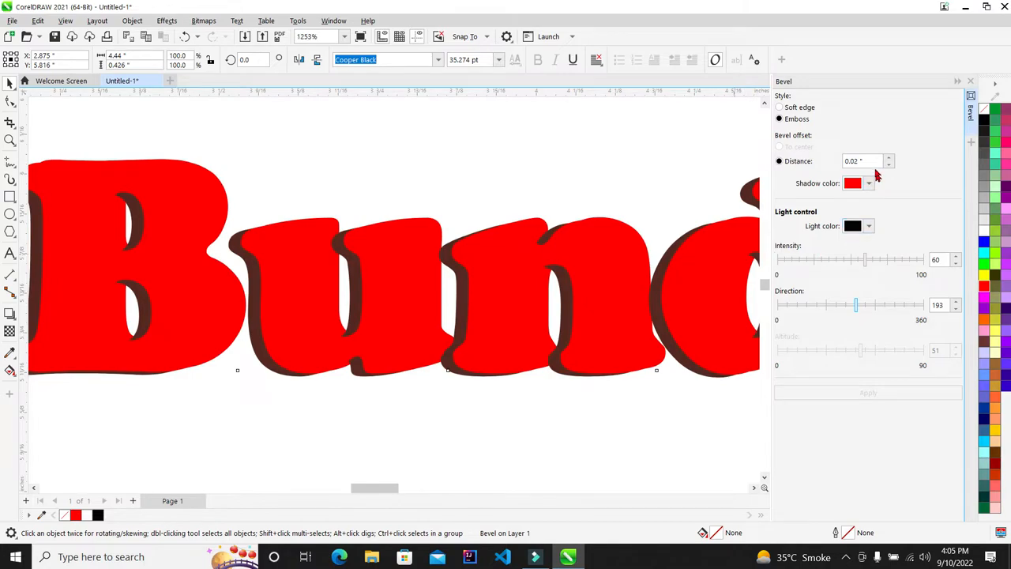
left_click_drag(759, 176, 624, 196)
left_click(873, 161)
left_click(890, 159)
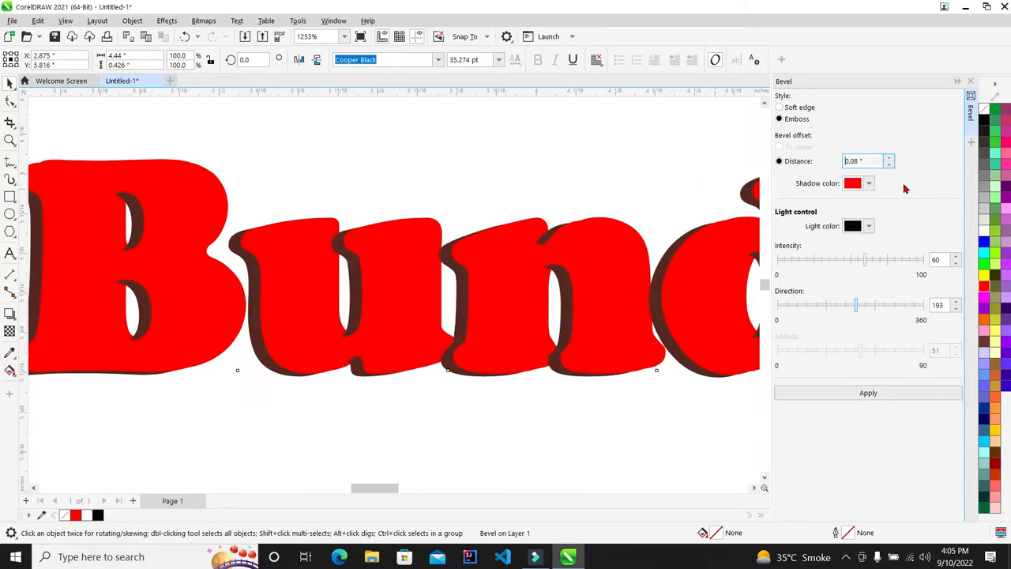
left_click(868, 393)
Reduce the bevel distance to 0.02" and apply it
scroll(296, 277, "down", 5)
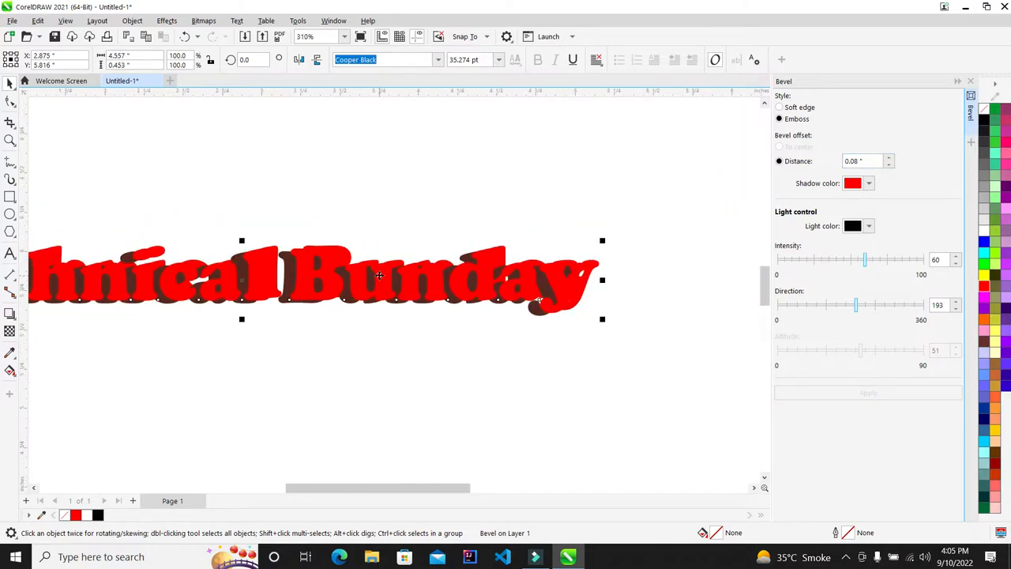
scroll(519, 260, "up", 4)
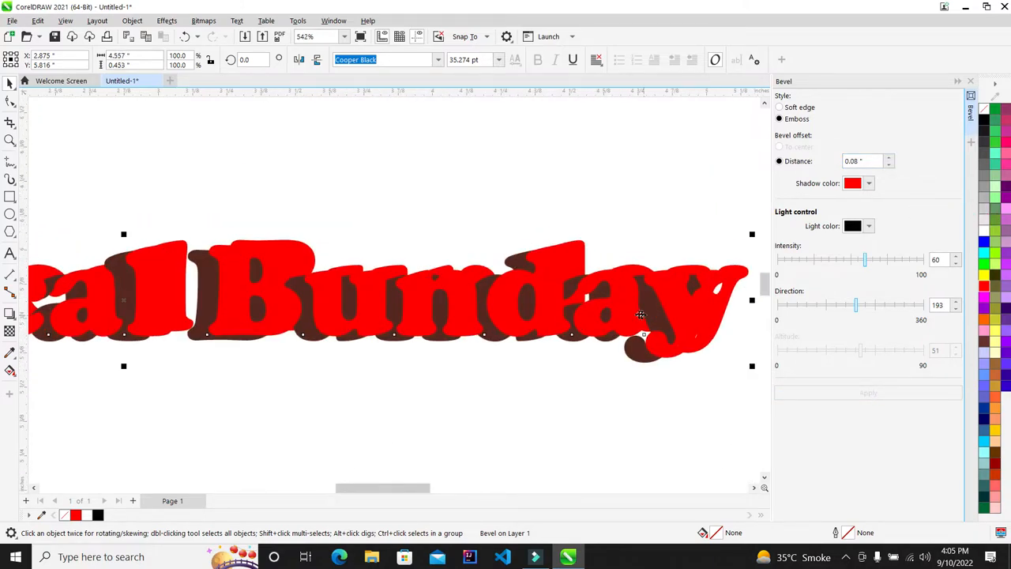
left_click(888, 164)
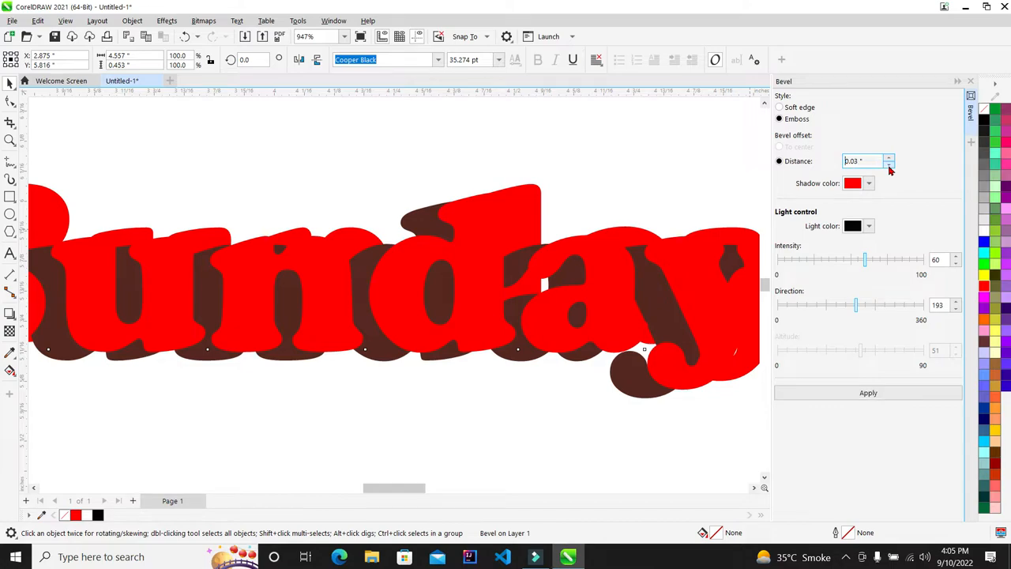
left_click(854, 393)
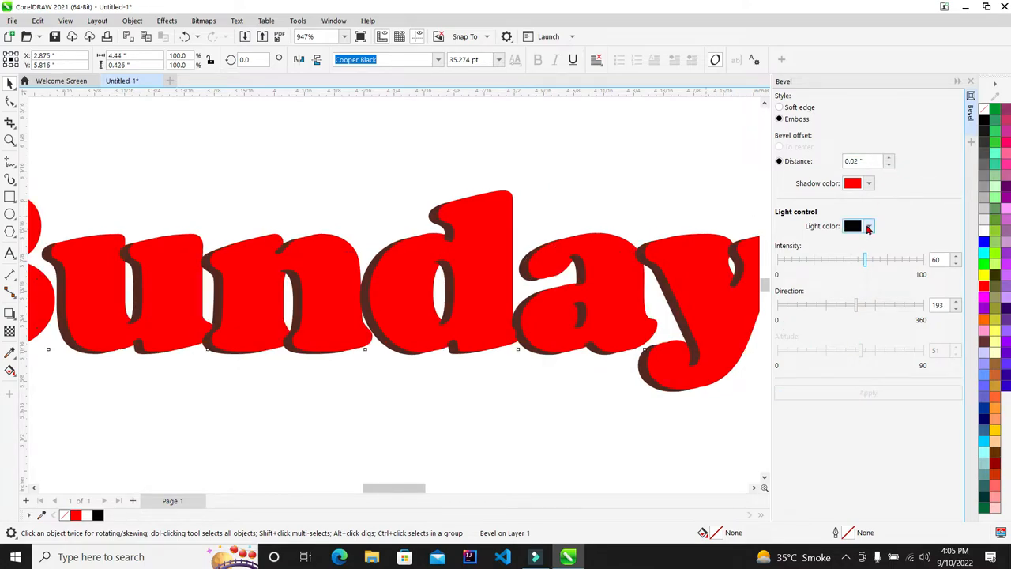
Set the bevel light colour to blue at intensity 81 and apply
left_click(868, 227)
left_click(909, 385)
left_click(939, 283)
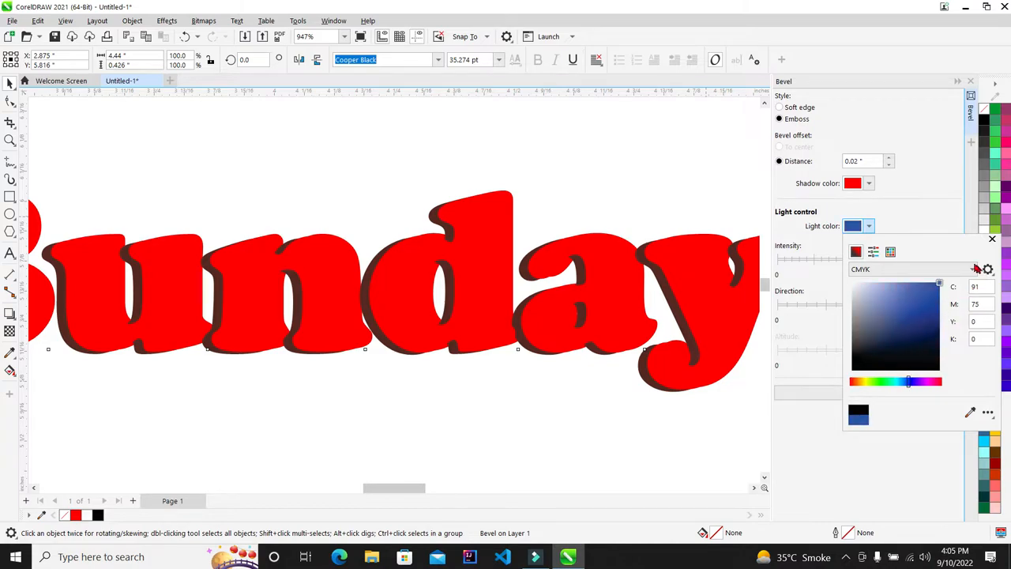
left_click(940, 210)
left_click(897, 261)
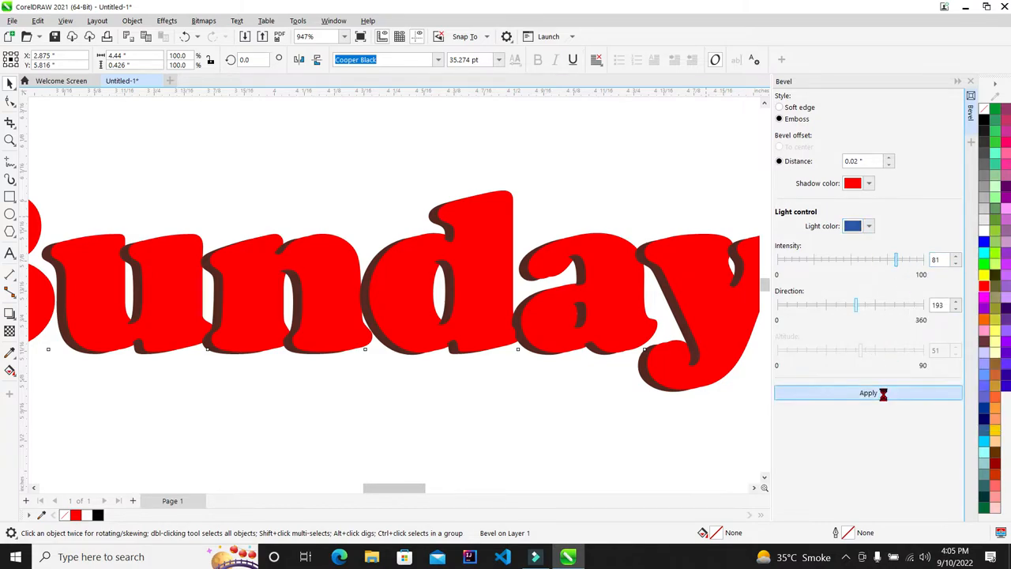
left_click(947, 393)
Raise the light intensity to 92 and set direction to 329, then apply
scroll(425, 276, "up", 1)
scroll(425, 277, "down", 3)
scroll(494, 269, "up", 1)
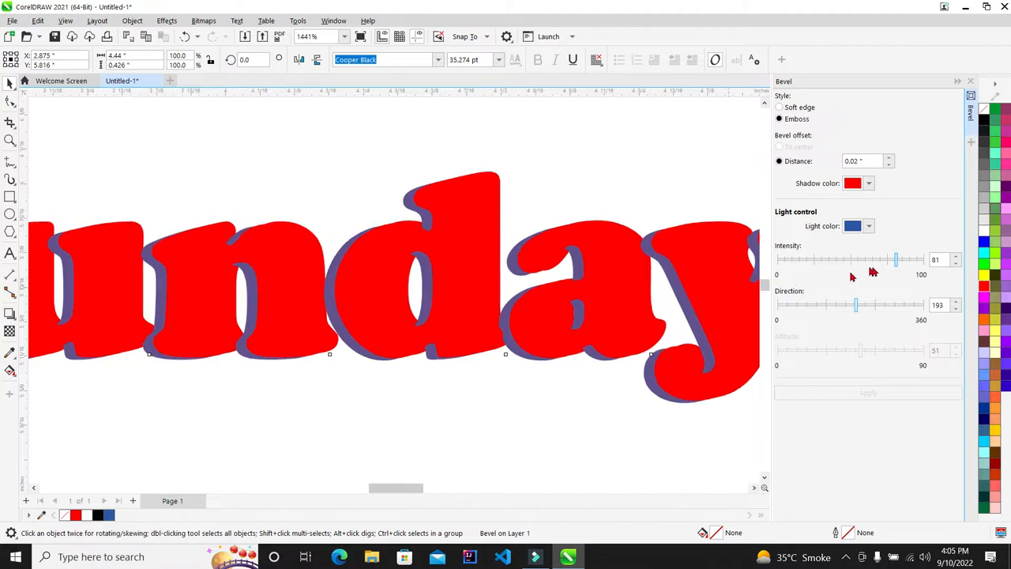
left_click(913, 261)
left_click(909, 305)
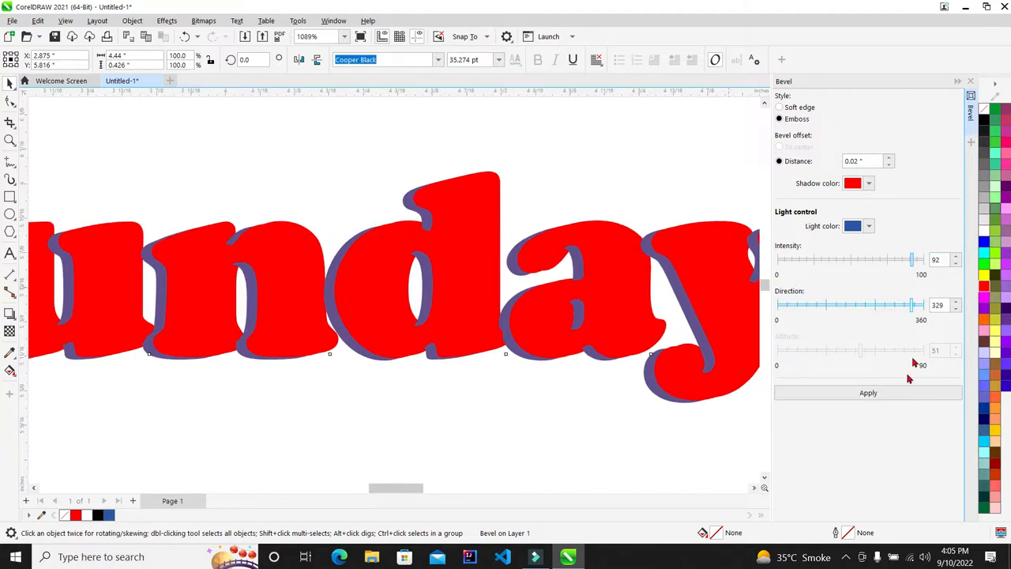
left_click(902, 397)
Change the bevel shadow colour to black and apply
scroll(345, 205, "down", 5)
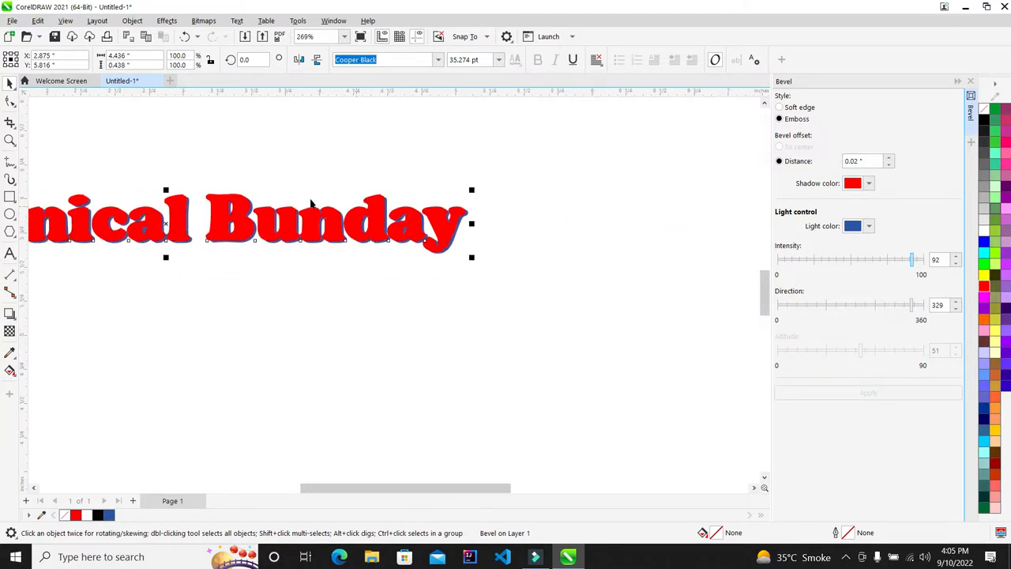
scroll(134, 182, "up", 4)
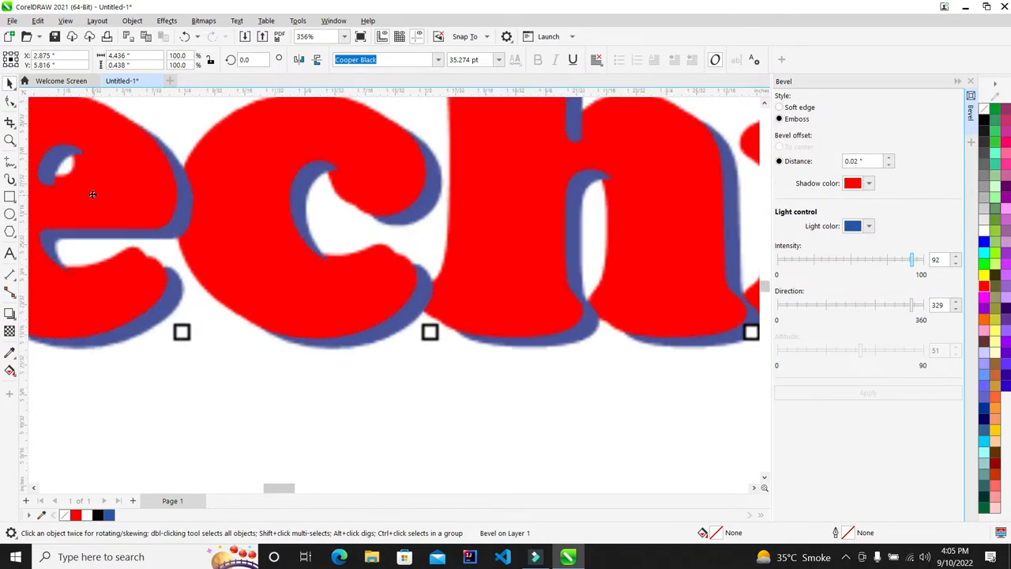
scroll(174, 207, "up", 2)
scroll(253, 207, "down", 5)
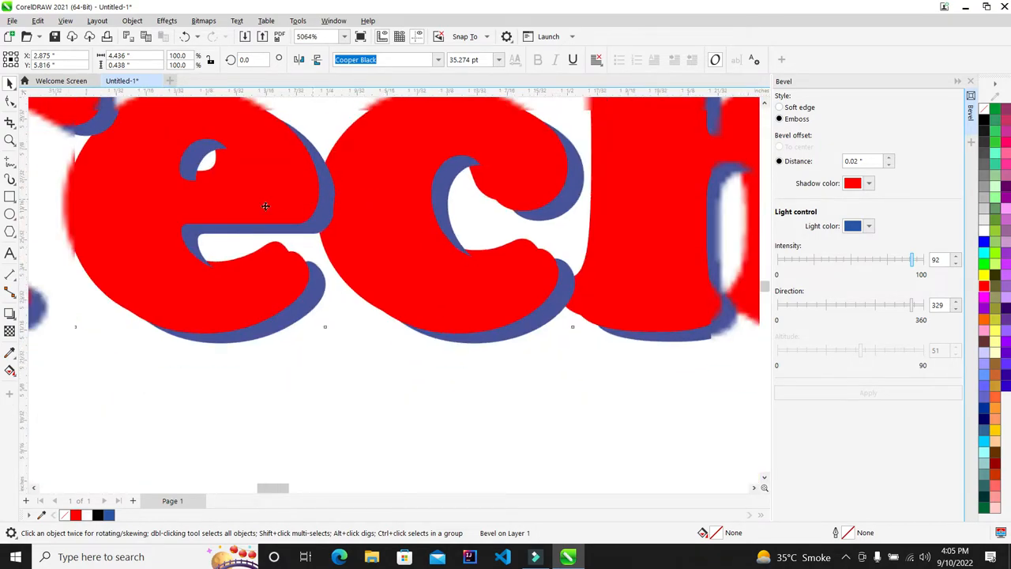
scroll(260, 235, "up", 4)
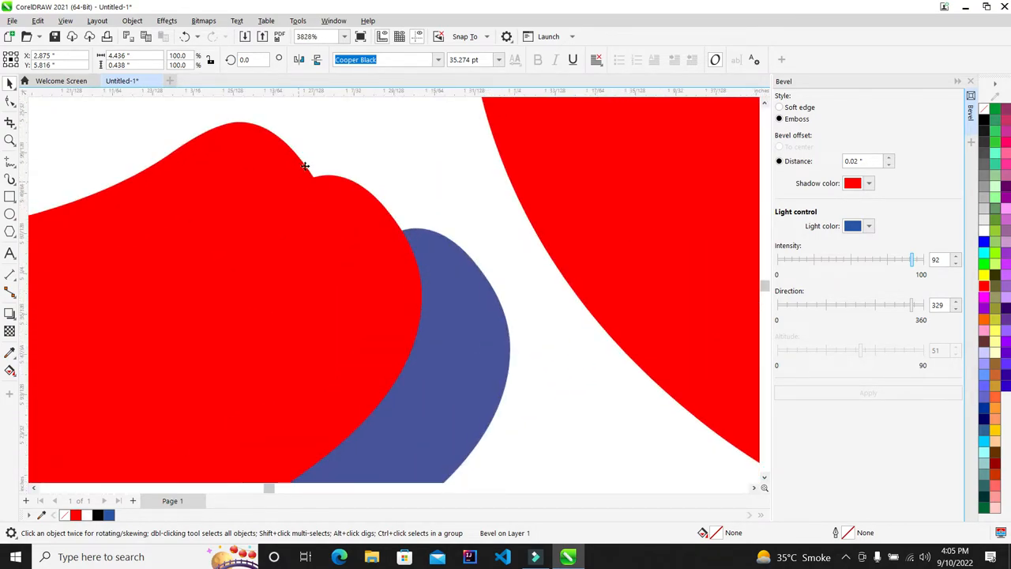
scroll(330, 175, "down", 5)
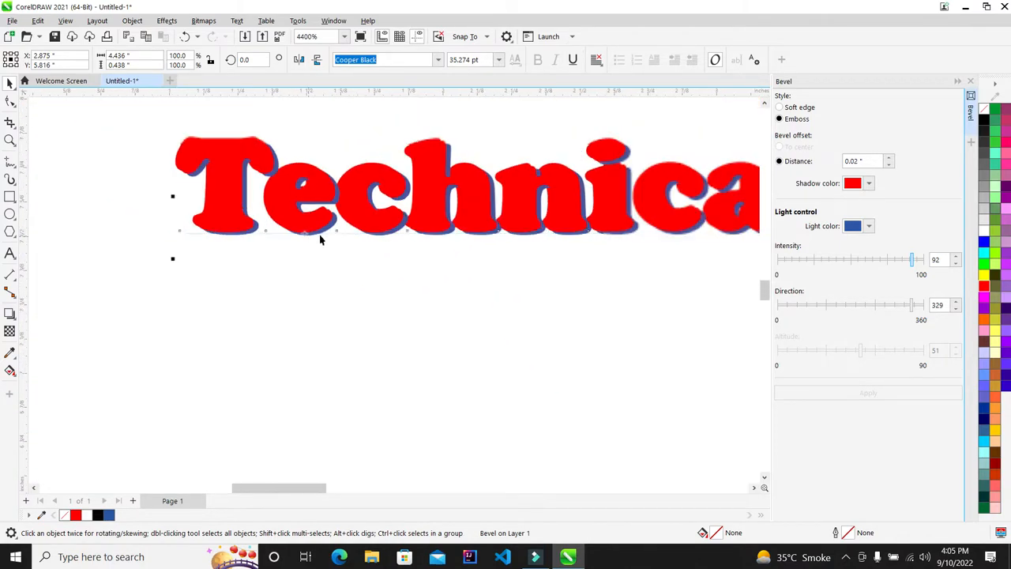
scroll(525, 204, "up", 3)
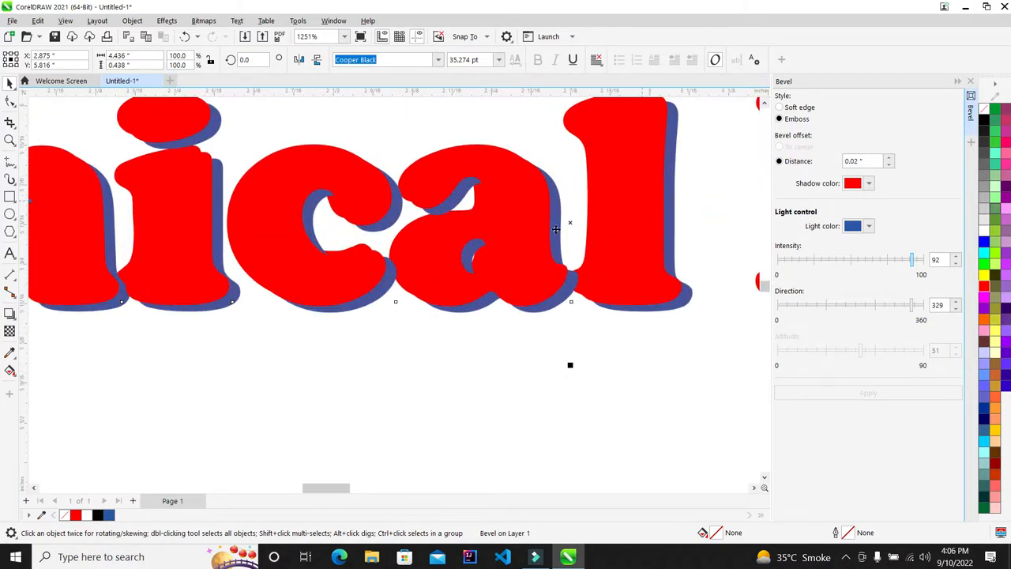
scroll(560, 221, "down", 2)
scroll(582, 207, "up", 3)
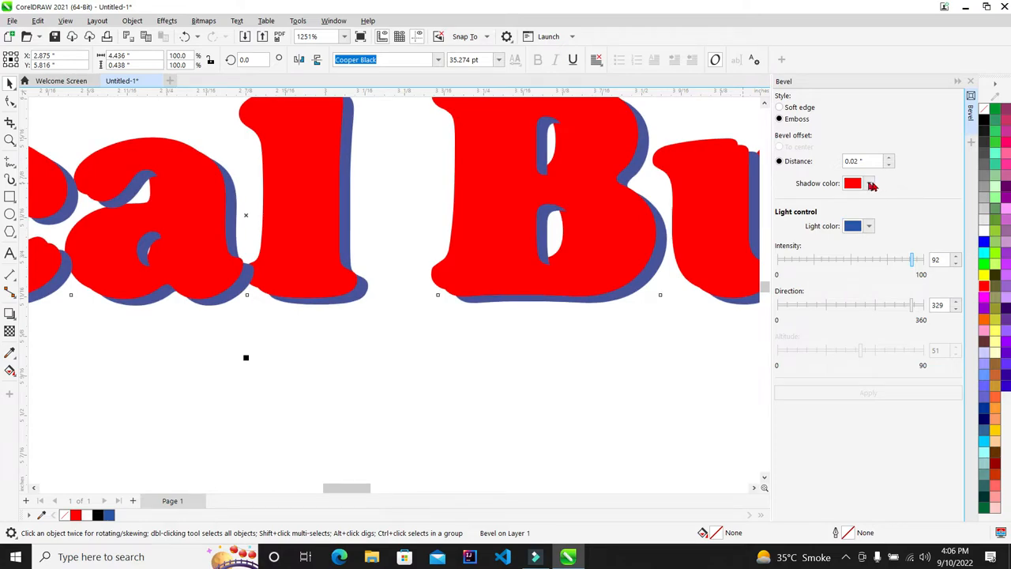
left_click(870, 183)
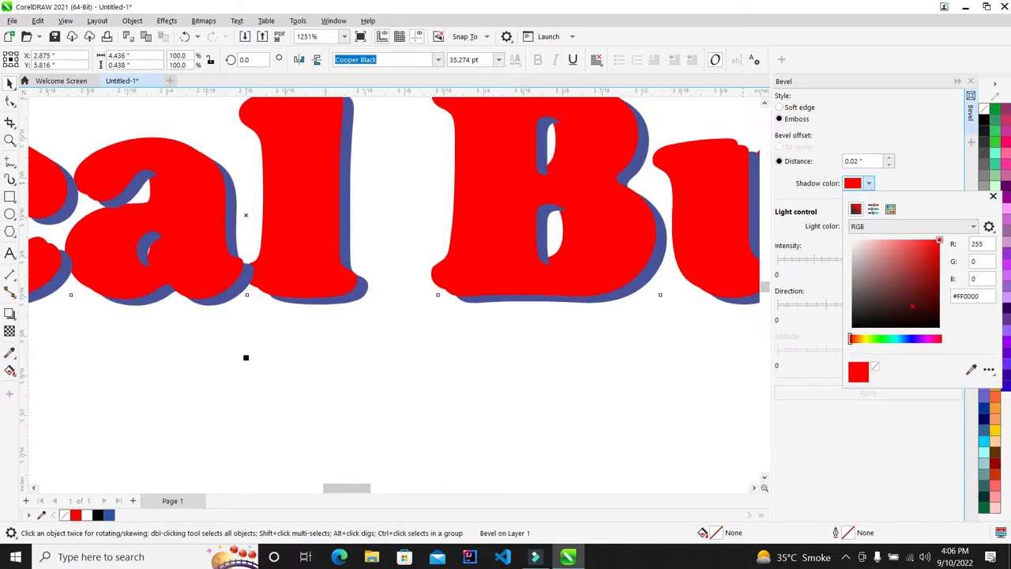
left_click(881, 128)
left_click(898, 391)
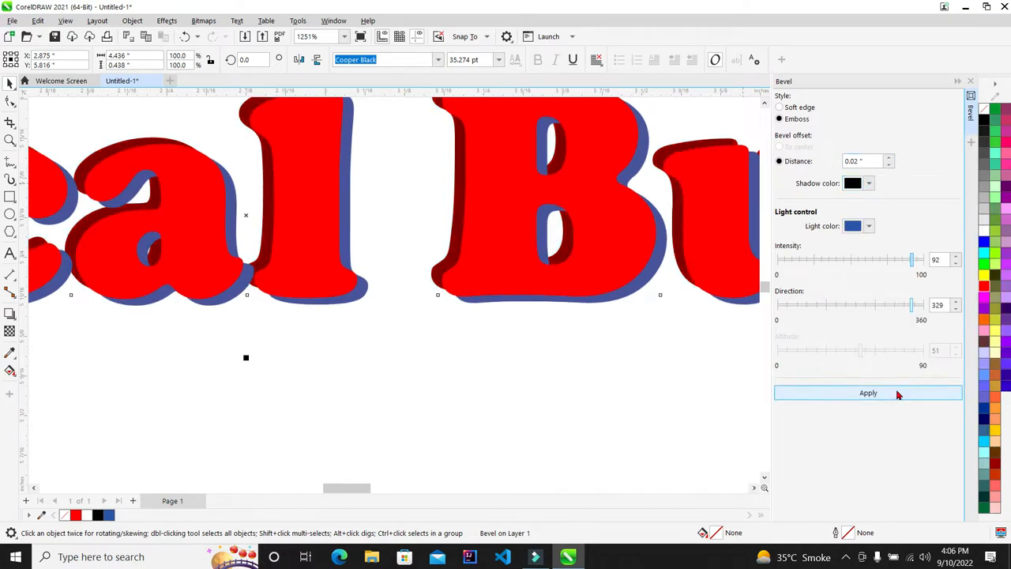
Preview the embossed heading full screen with F9
scroll(491, 253, "down", 3)
scroll(548, 220, "up", 2)
scroll(485, 236, "up", 5)
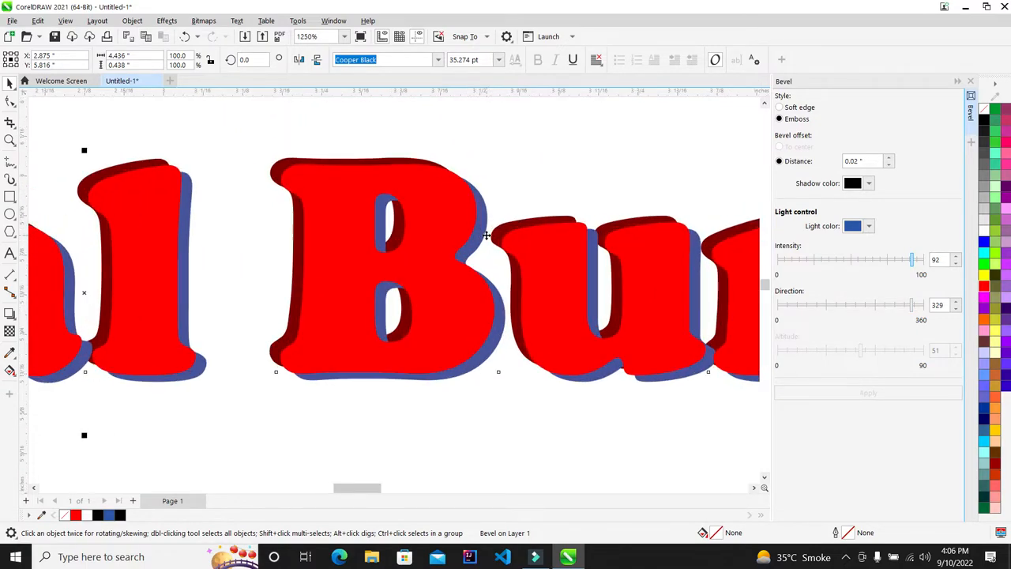
scroll(237, 198, "down", 3)
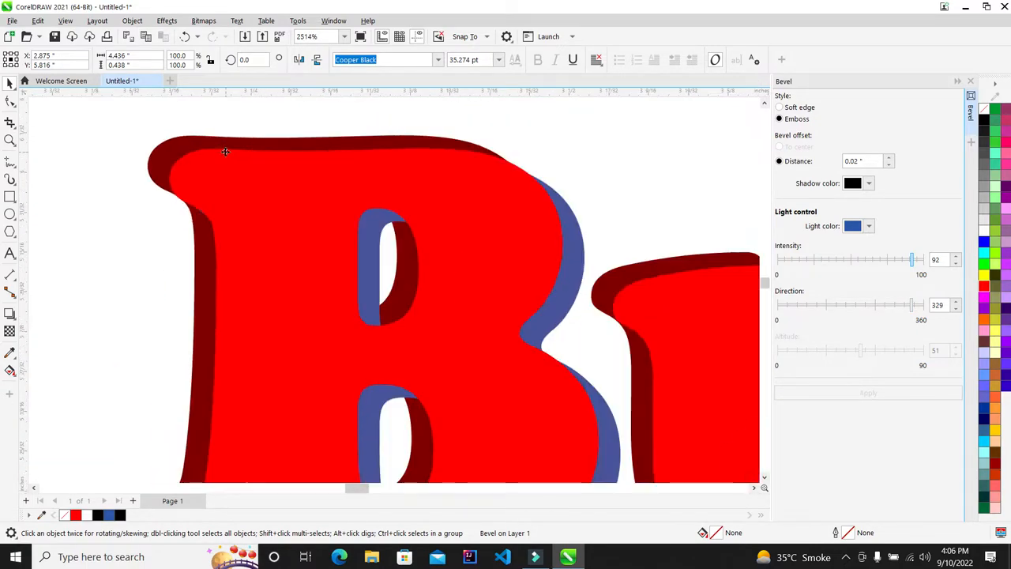
scroll(339, 229, "down", 8)
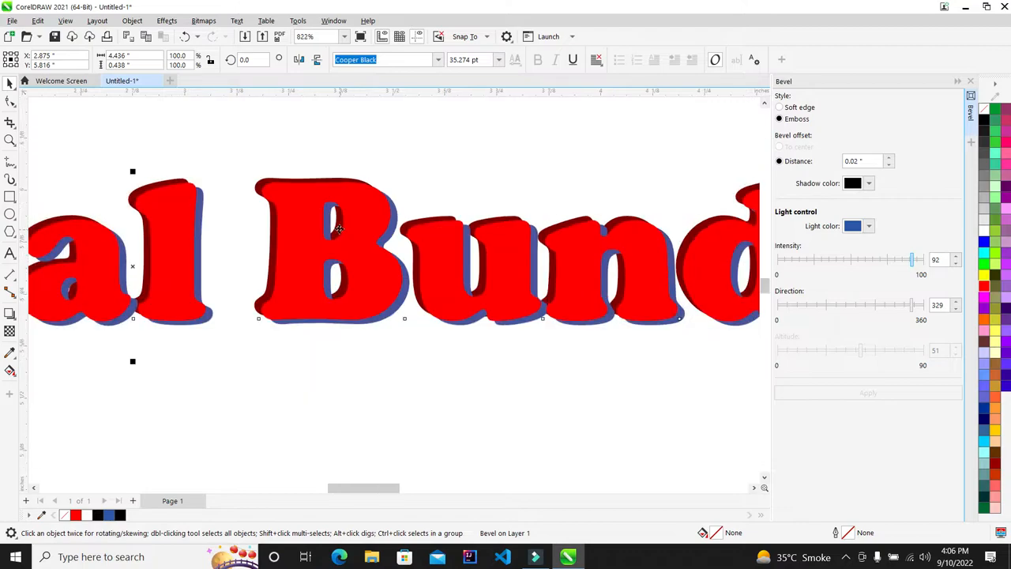
key("F9")
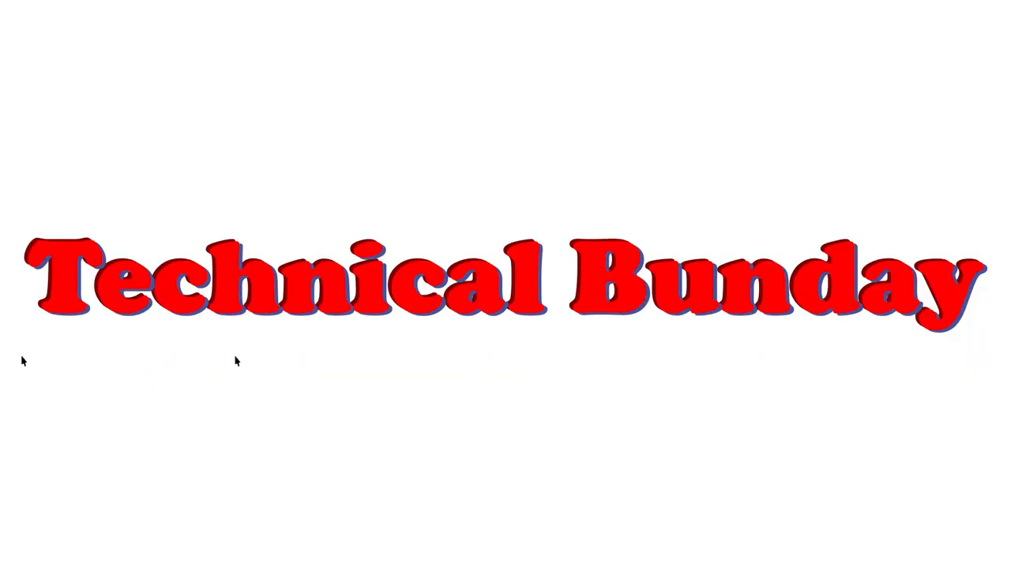
Close the full-screen preview and the Bevel docker
left_click(502, 355)
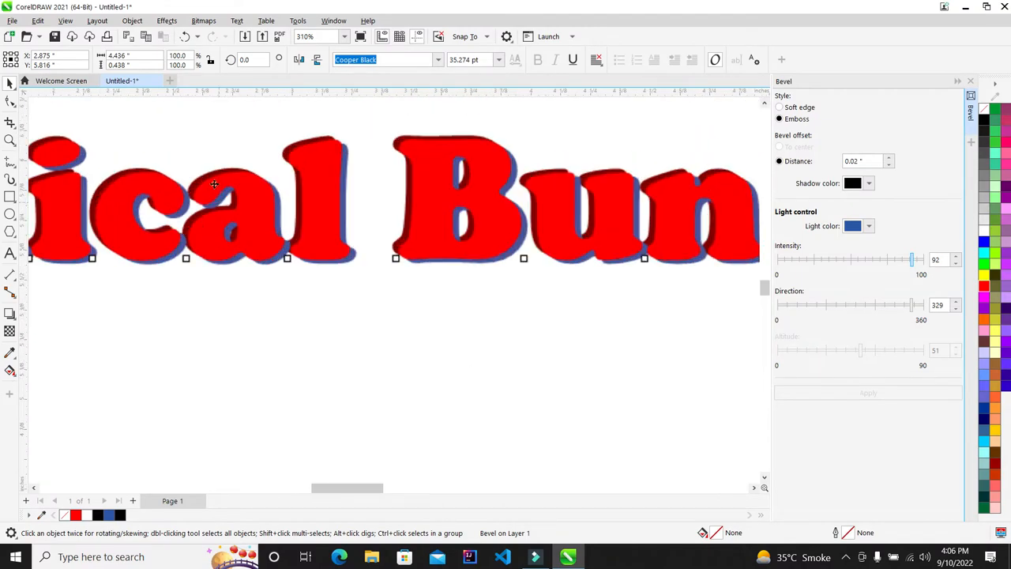
scroll(214, 183, "up", 10)
scroll(344, 211, "down", 6)
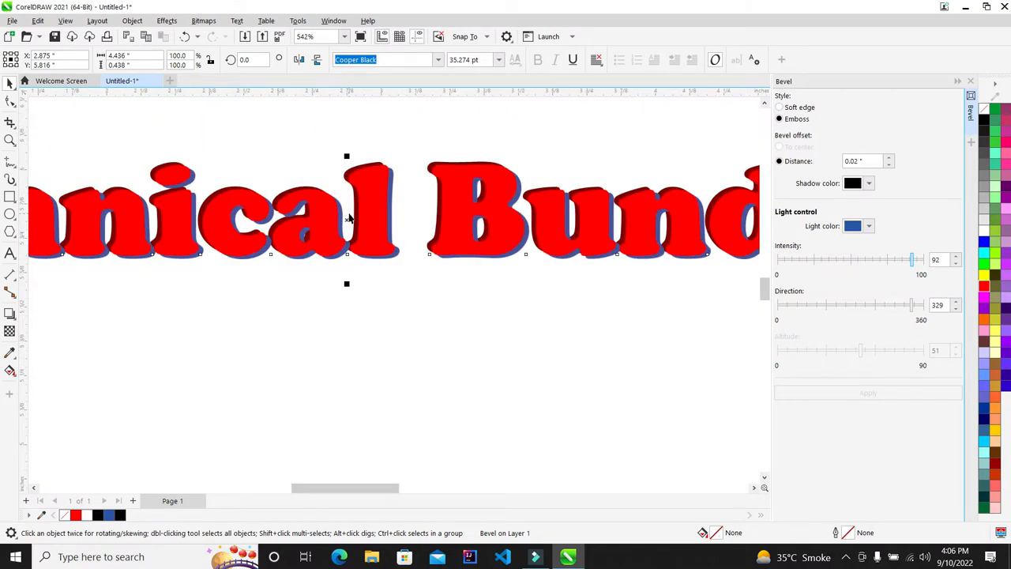
left_click(972, 82)
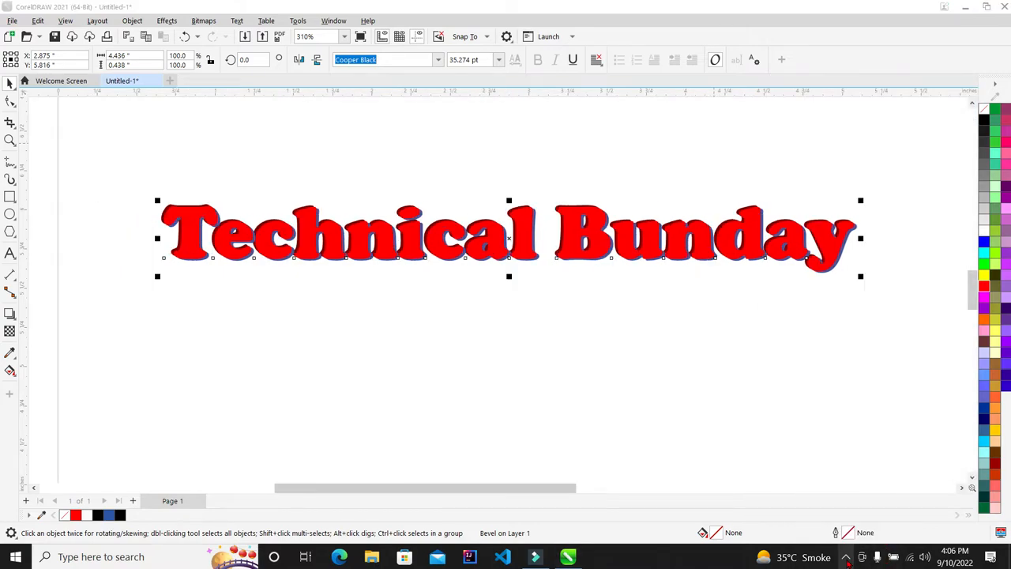
Hide the screen recorder controls from the system tray and return to the drawing
left_click(846, 559)
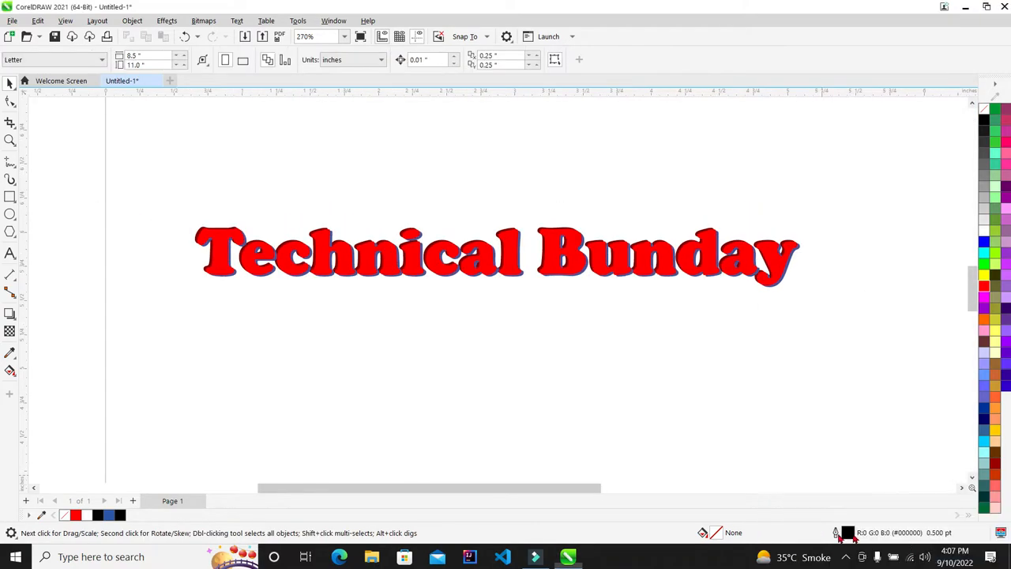
left_click(846, 558)
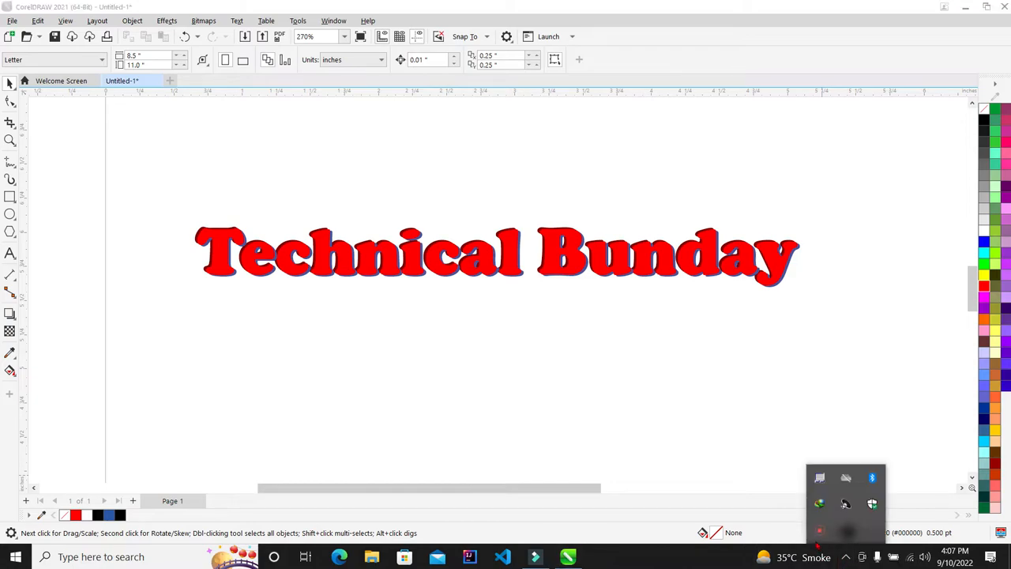
left_click(819, 535)
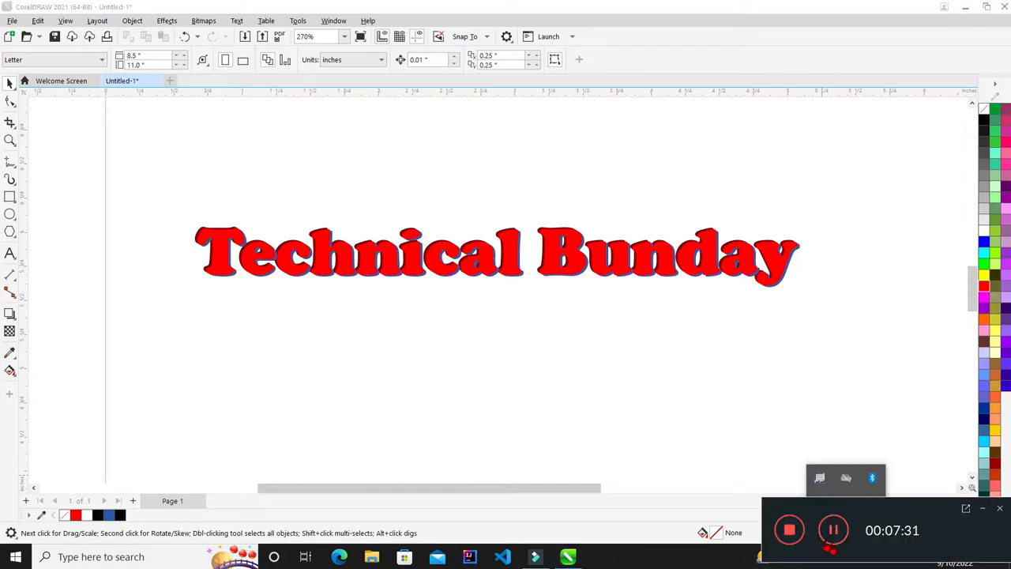
left_click(984, 508)
left_click(781, 301)
scroll(580, 333, "down", 3)
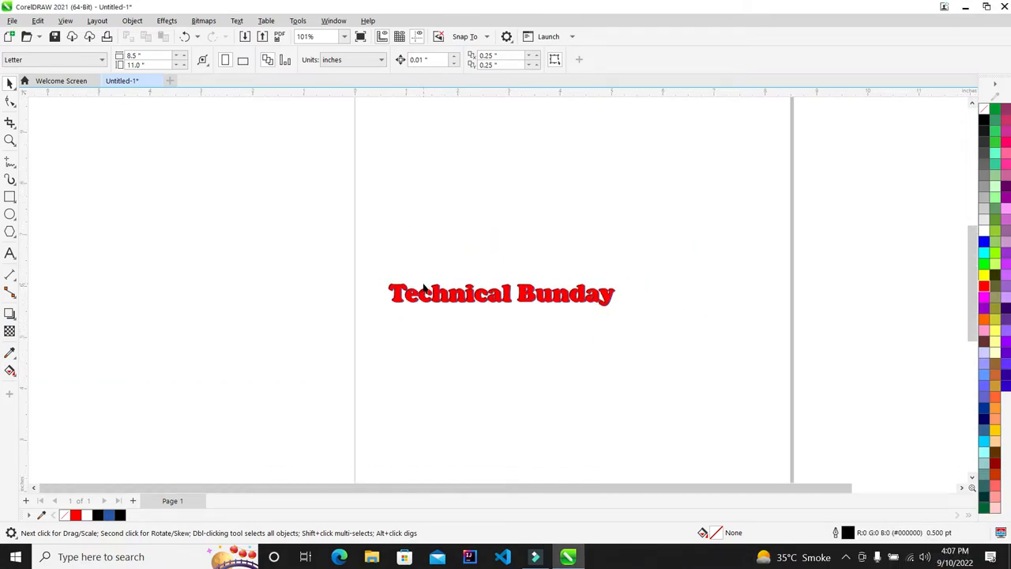
Delete the bevelled text and type a plain 'Technical Bunday' line in Arial 24 pt
scroll(539, 298, "up", 2)
left_click_drag(617, 229, 113, 351)
key("Delete")
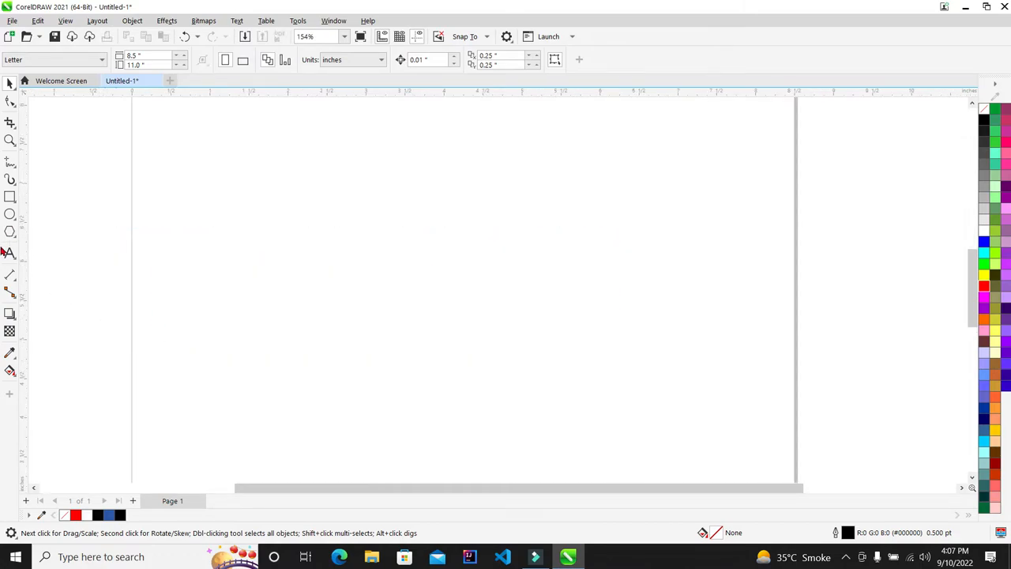
left_click(198, 242)
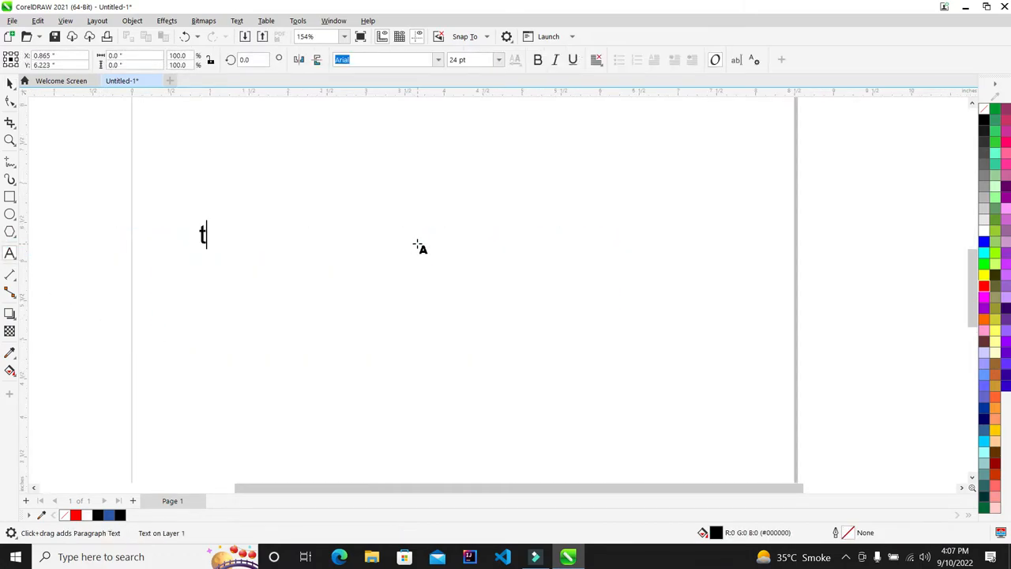
key("BackSpace")
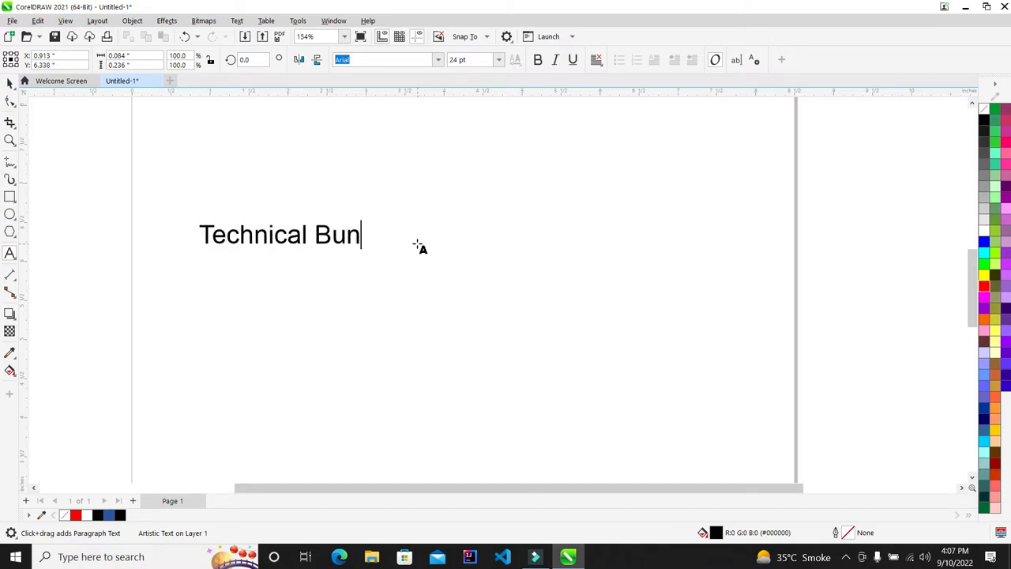
key("BackSpace")
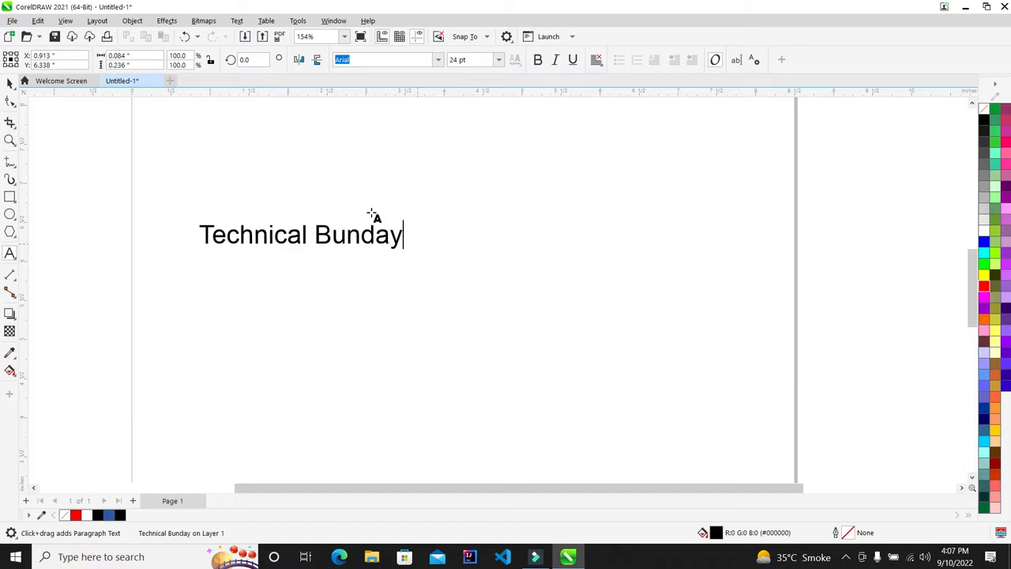
scroll(368, 212, "down", 5)
scroll(380, 214, "up", 4)
left_click(131, 129)
Move the Technical Bunday text up and to the left of the page
left_click(9, 82)
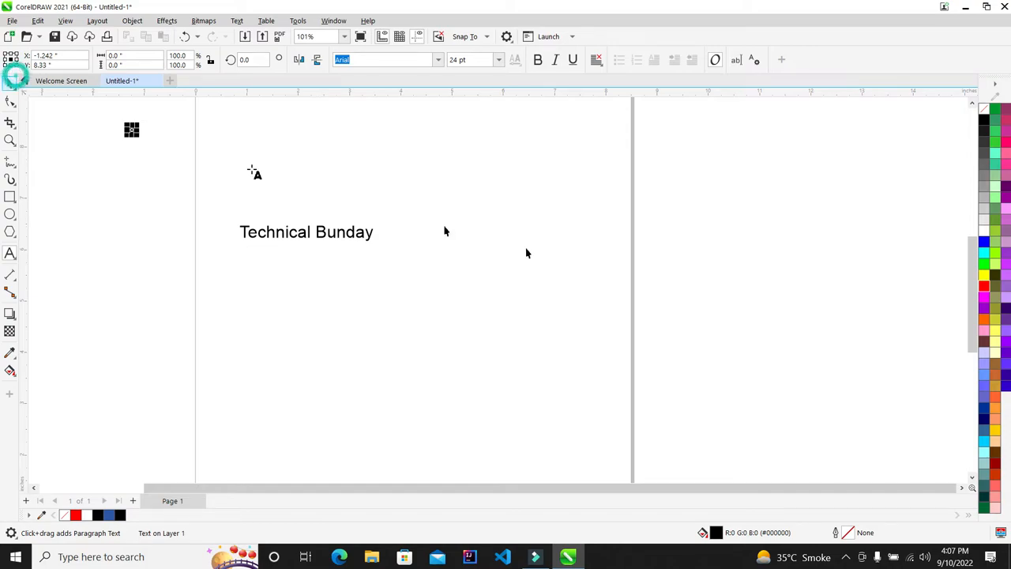
left_click_drag(329, 229, 102, 162)
left_click(165, 229)
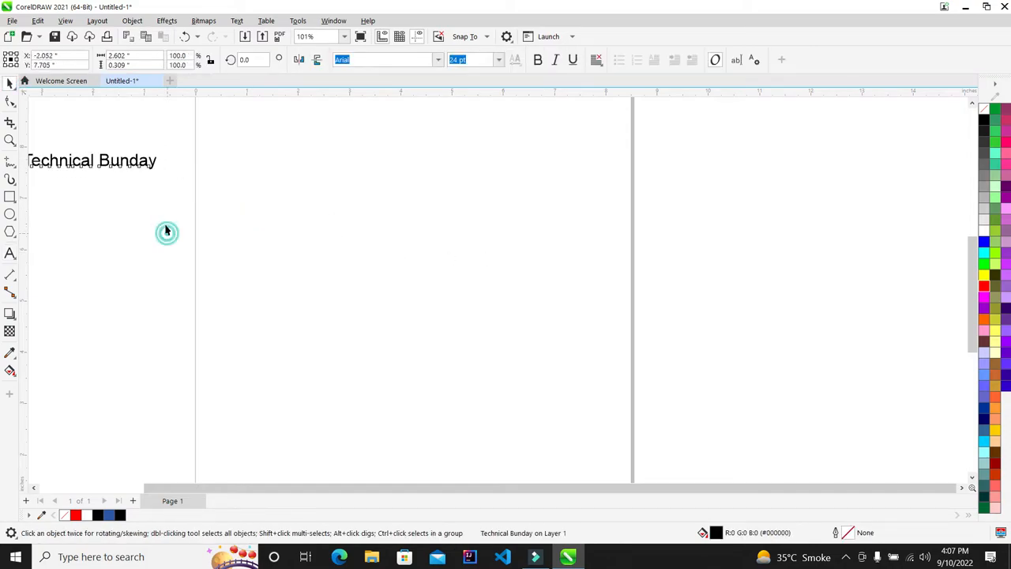
scroll(166, 226, "down", 1)
scroll(223, 219, "up", 1)
left_click(15, 197)
Draw an empty rectangle on the page, then open and close the Pointillizer docker
left_click_drag(210, 210, 336, 303)
scroll(250, 224, "up", 2)
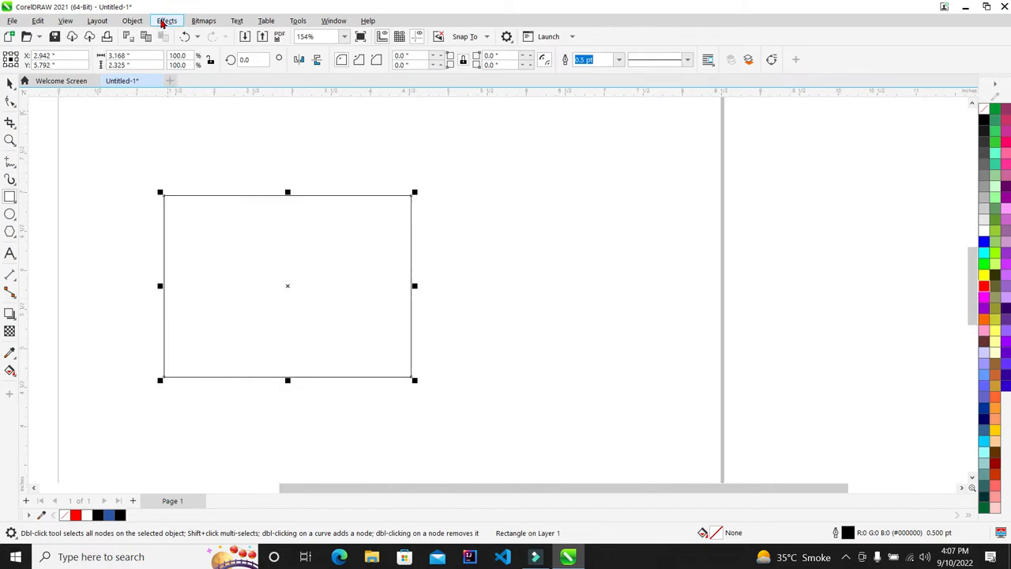
left_click(163, 21)
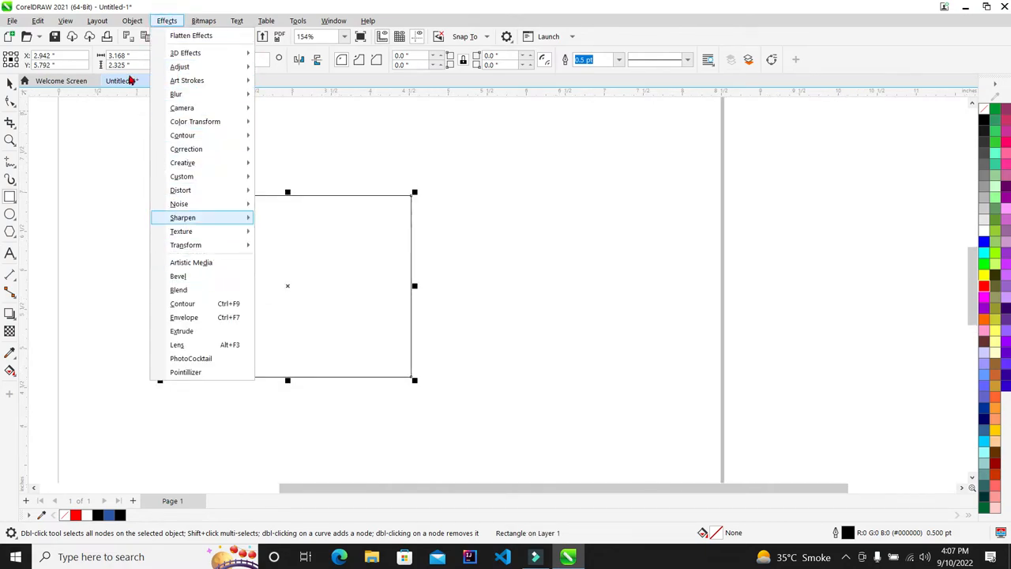
mouse_move(134, 24)
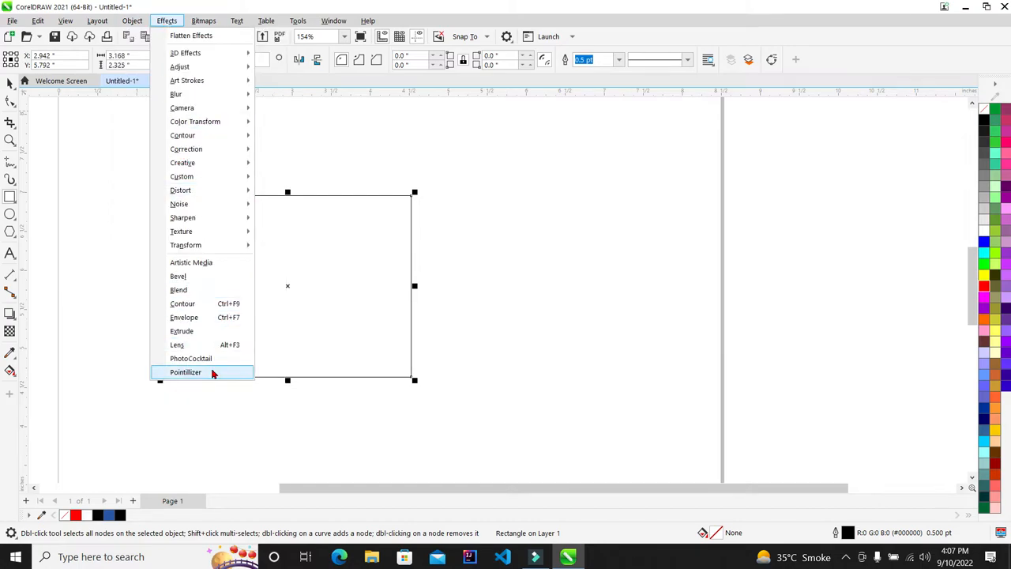
left_click(211, 373)
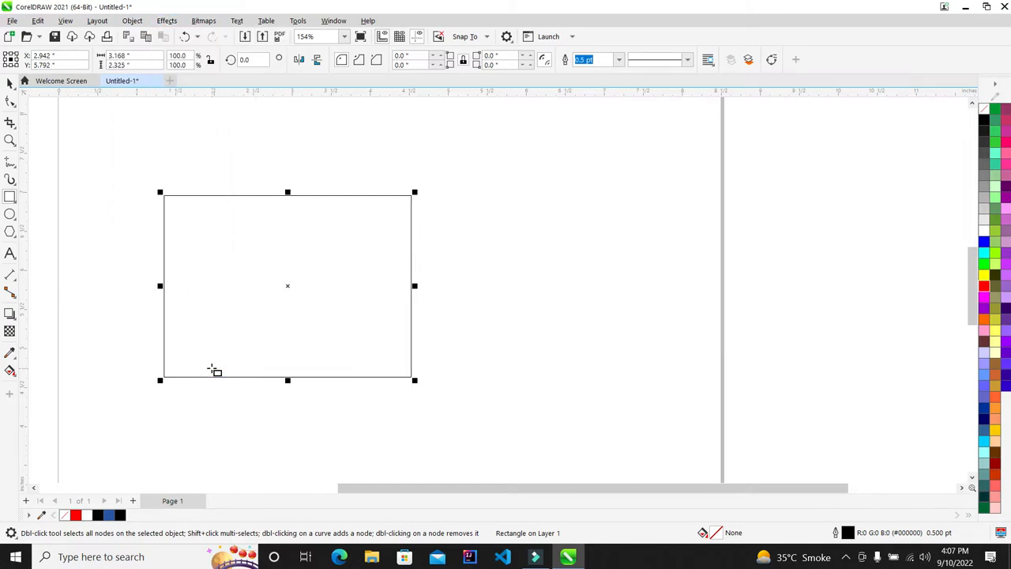
left_click(970, 81)
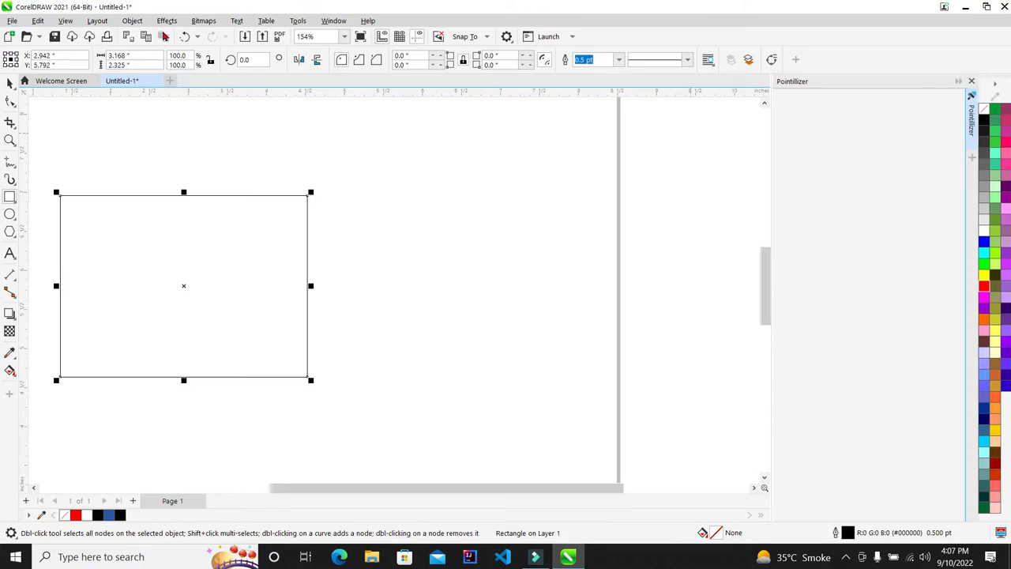
Browse the Effects and Bitmaps menus without applying anything, then deselect the rectangle
left_click(203, 21)
mouse_move(163, 22)
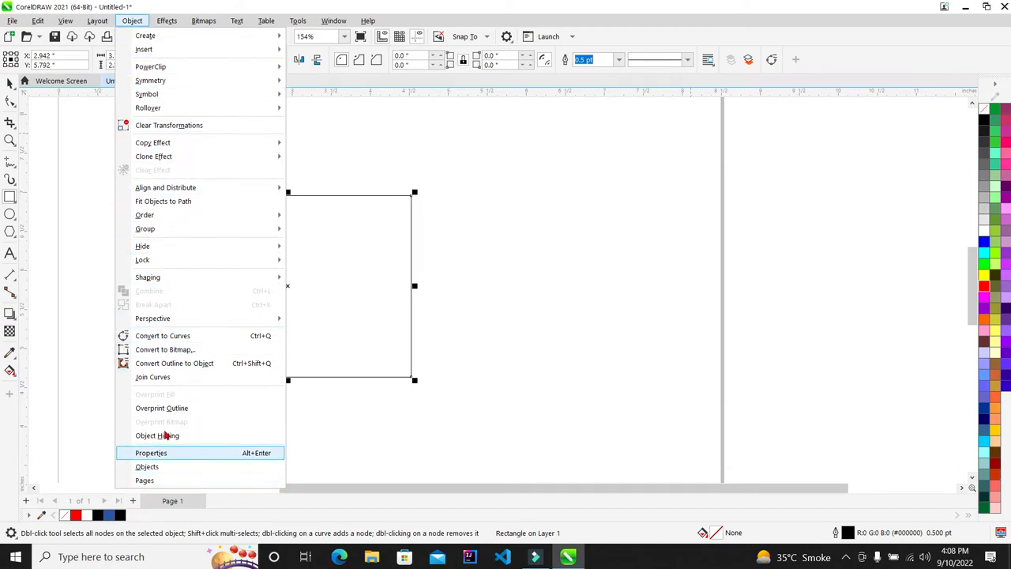
key("Escape")
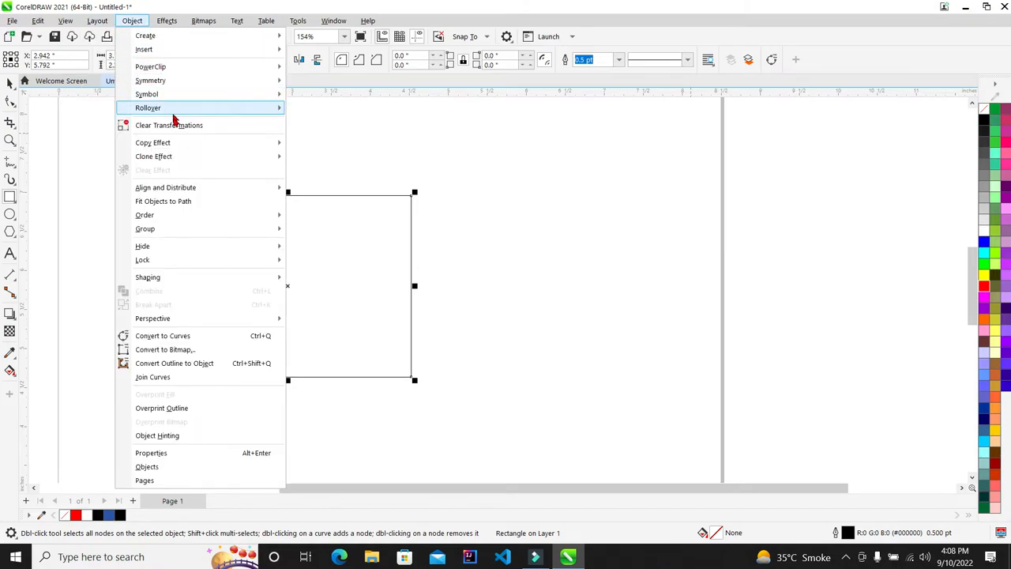
mouse_move(177, 74)
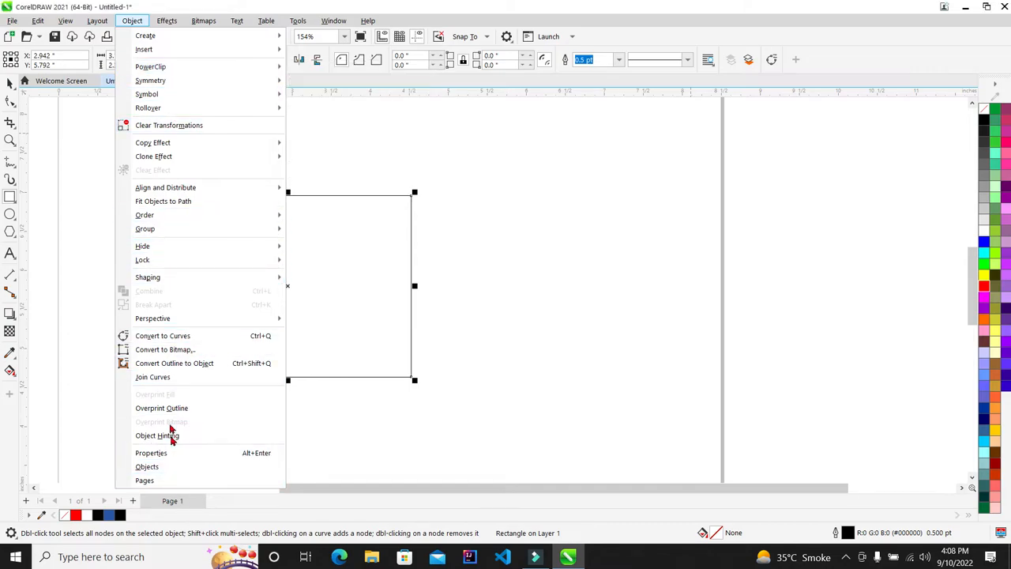
left_click(166, 21)
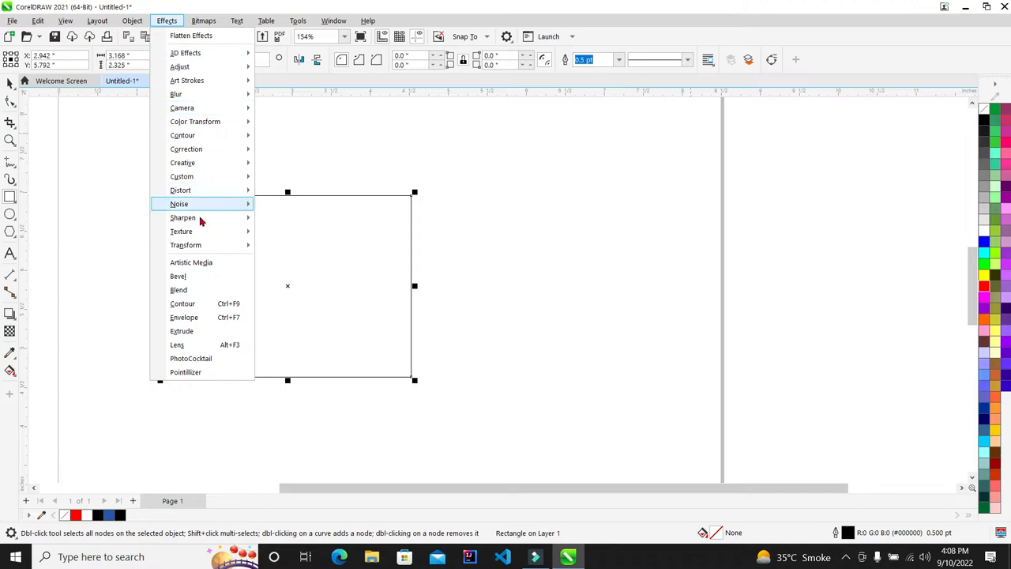
left_click(203, 21)
mouse_move(239, 23)
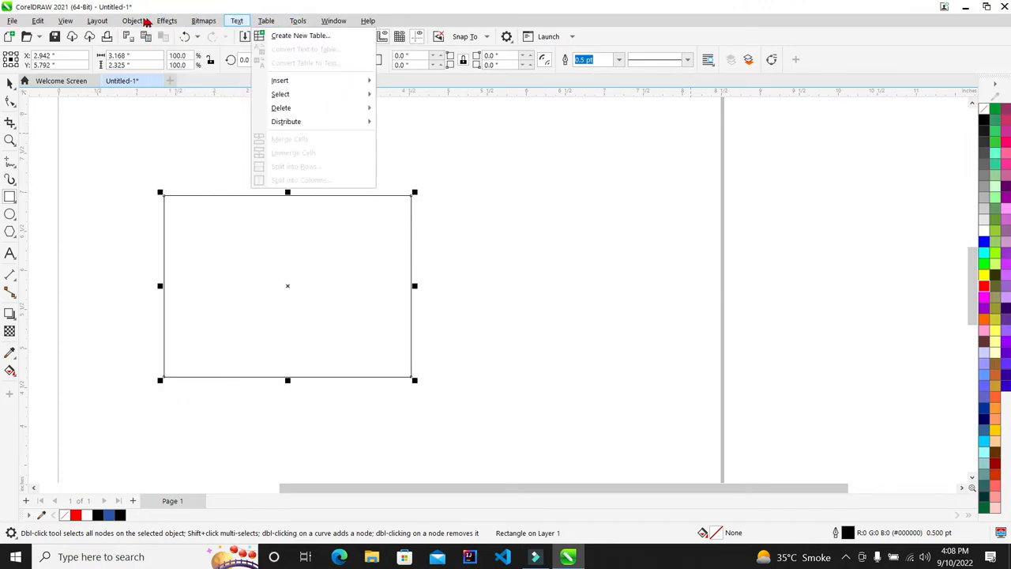
mouse_move(97, 22)
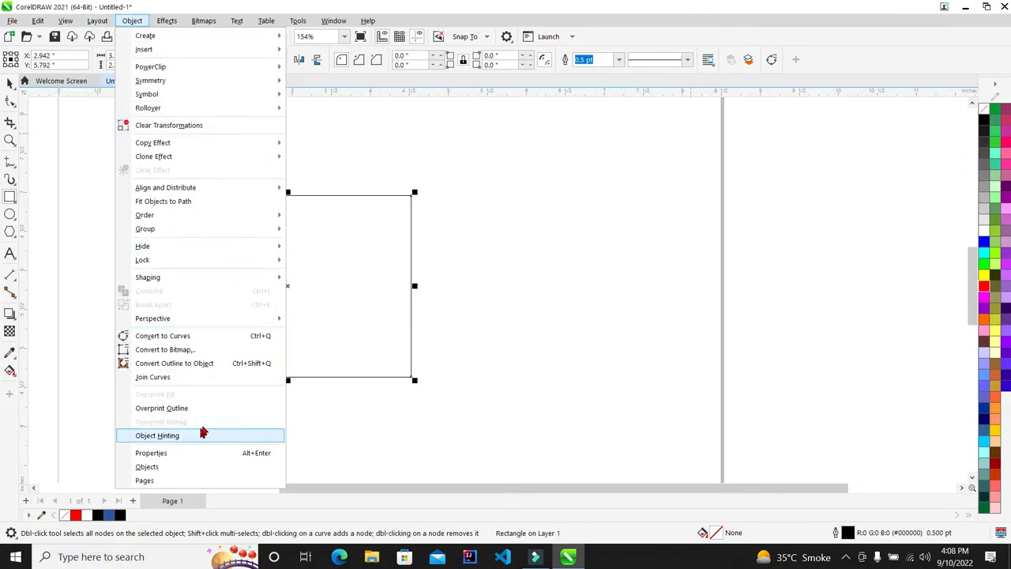
left_click(323, 434)
scroll(205, 198, "down", 4)
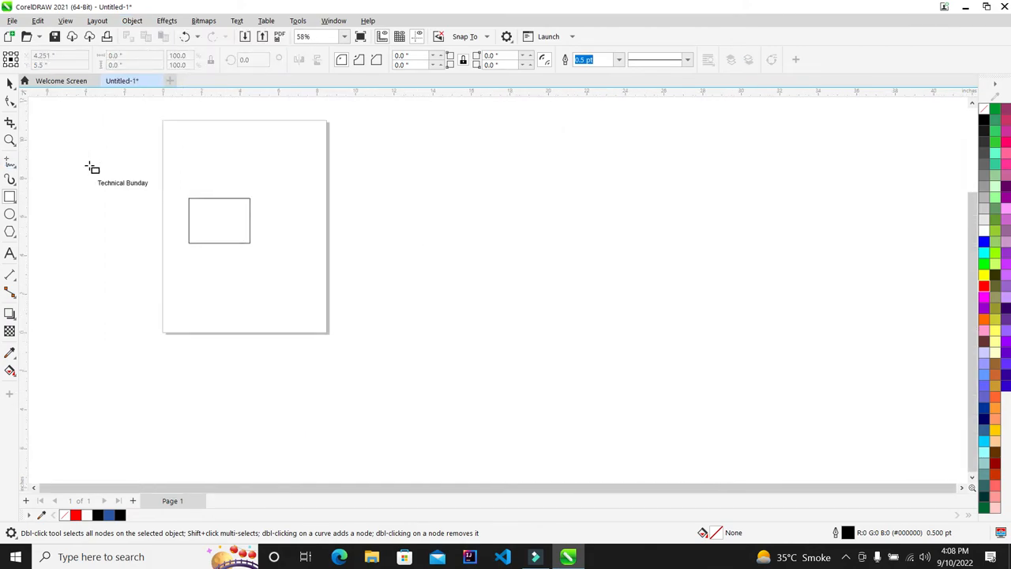
scroll(93, 167, "up", 4)
Select the Technical Bunday text and browse the Bitmaps and Object menus without applying anything
left_click(174, 219)
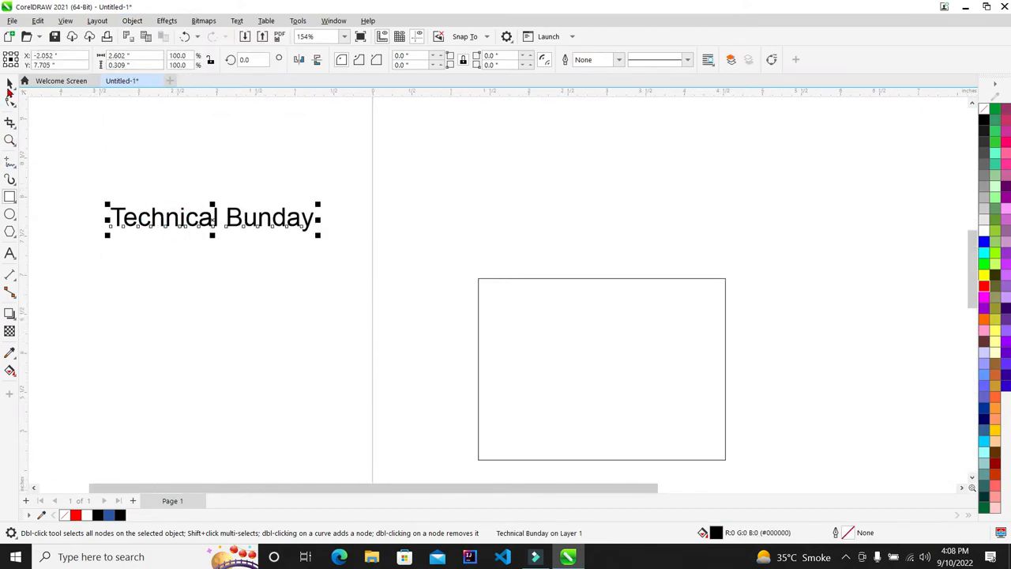
left_click(10, 82)
left_click(199, 20)
mouse_move(174, 21)
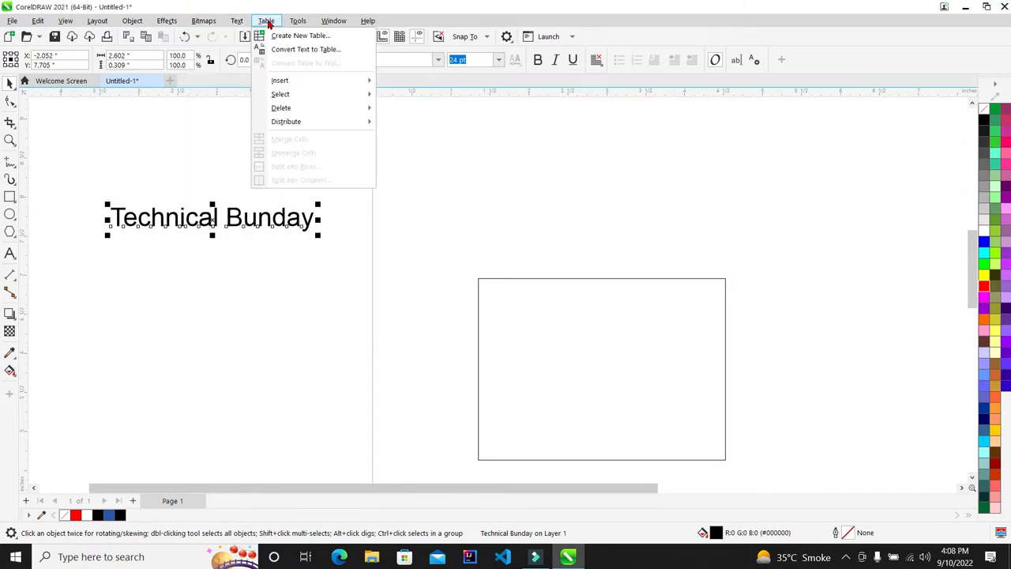
mouse_move(319, 29)
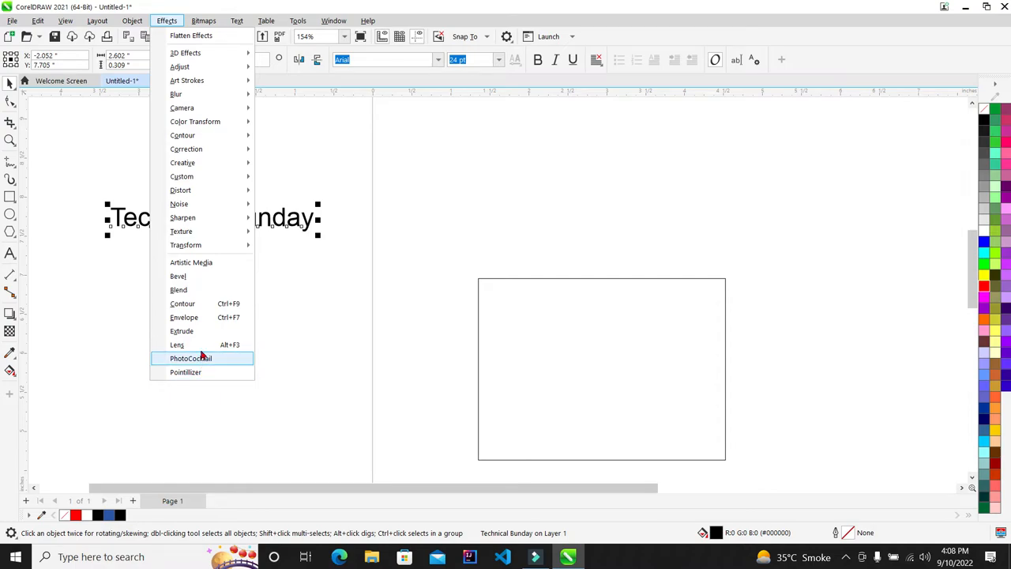
key("Escape")
left_click(133, 21)
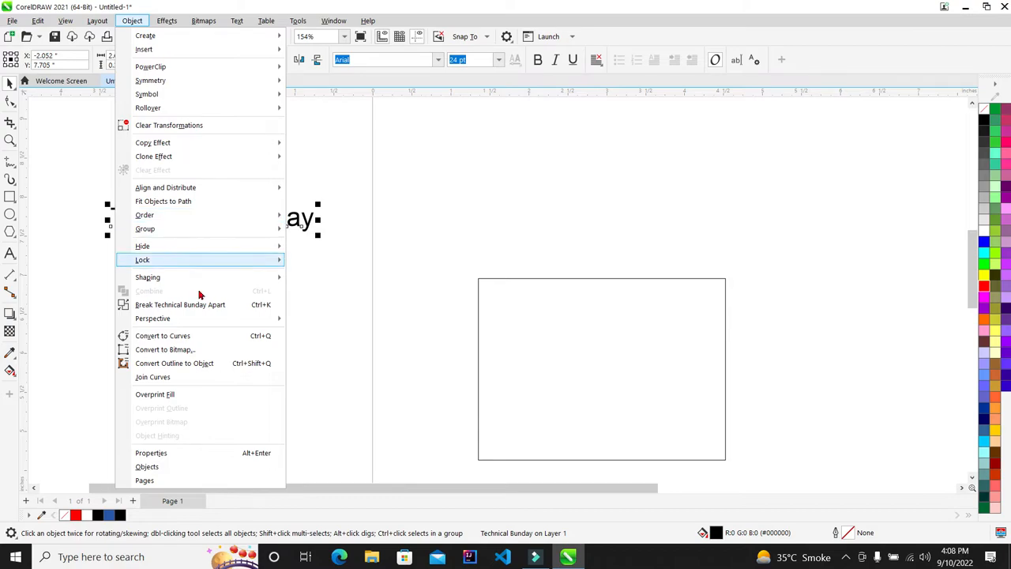
left_click(409, 370)
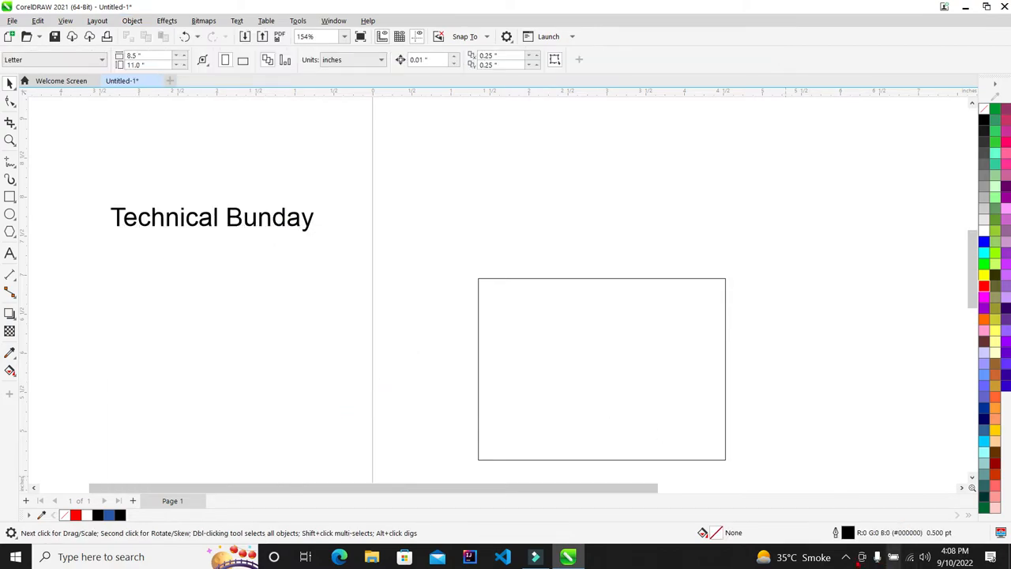
left_click(845, 557)
Add a perspective envelope to the selected rectangle
left_click(828, 535)
scroll(388, 139, "down", 1)
scroll(594, 276, "up", 1)
left_click(625, 305)
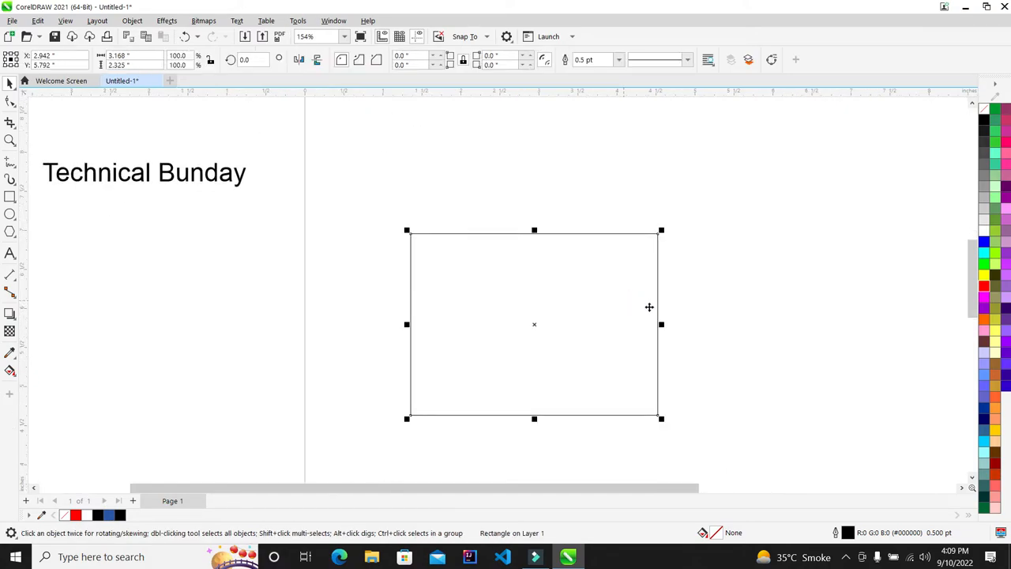
scroll(428, 235, "down", 1)
scroll(634, 378, "up", 1)
left_click(123, 21)
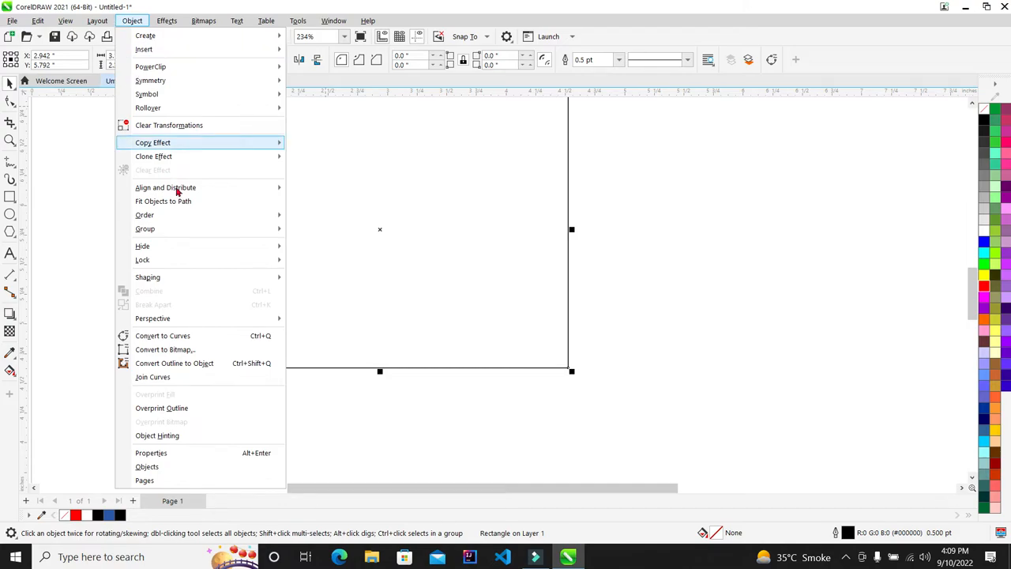
mouse_move(184, 319)
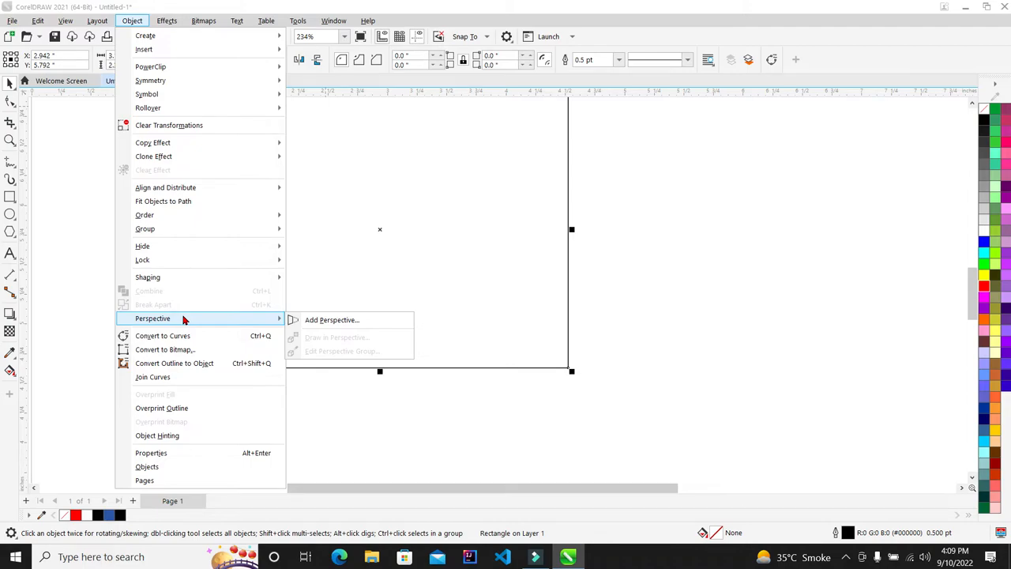
left_click(323, 324)
Drag the rectangle's top-left perspective corner down twice, undoing each distortion
scroll(200, 300, "down", 4)
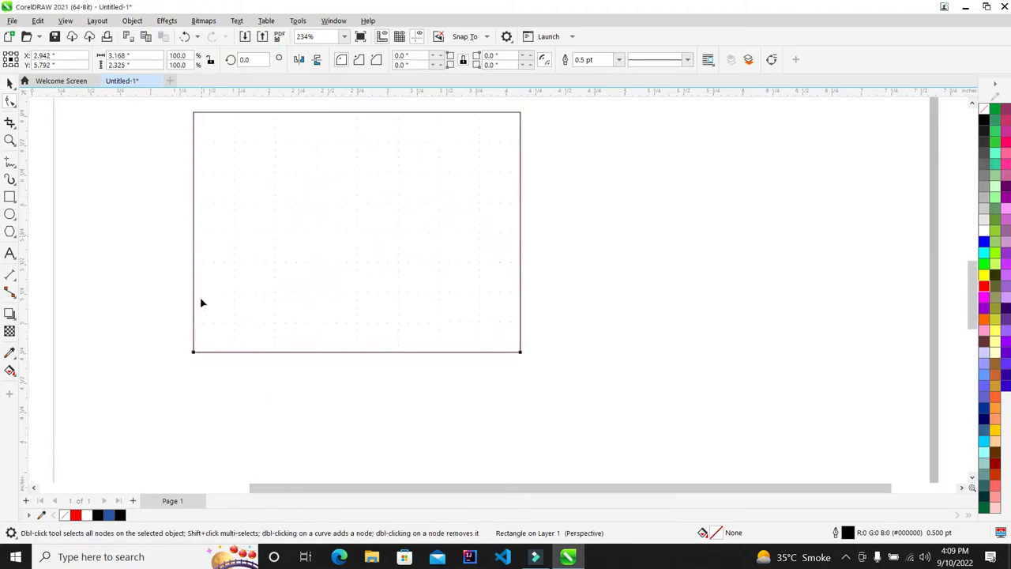
scroll(273, 266, "up", 10)
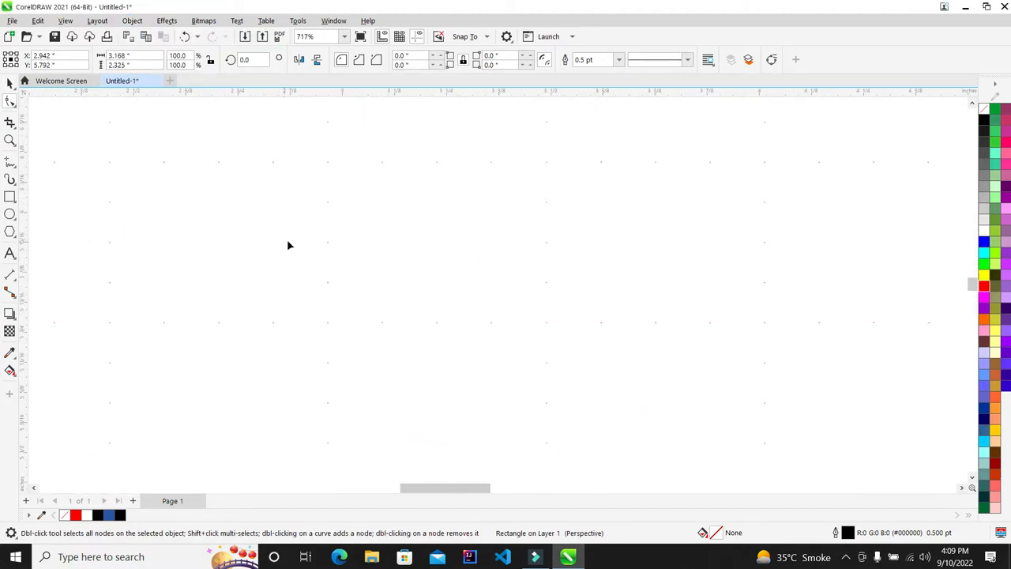
scroll(323, 217, "down", 6)
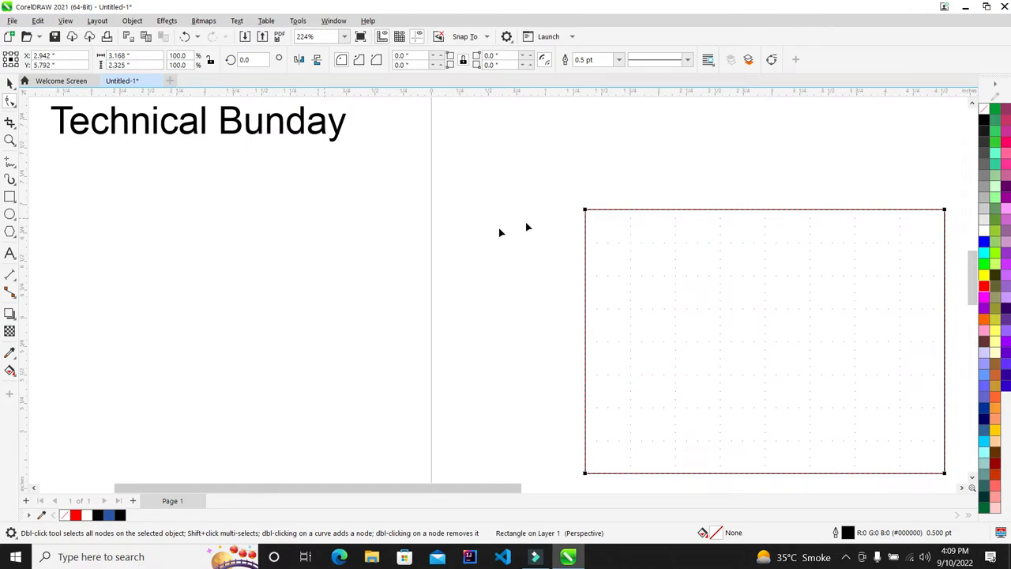
scroll(273, 138, "down", 2)
scroll(570, 221, "up", 2)
scroll(833, 300, "down", 1)
scroll(832, 300, "up", 2)
scroll(569, 281, "down", 2)
scroll(621, 217, "up", 2)
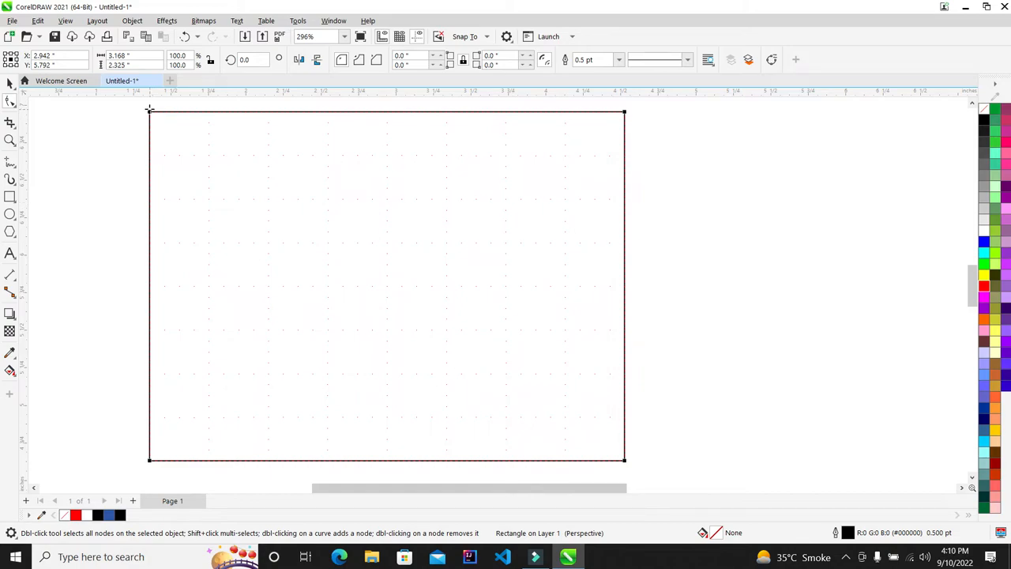
scroll(340, 206, "up", 2)
scroll(340, 206, "down", 2)
scroll(340, 206, "up", 2)
scroll(339, 205, "down", 3)
scroll(340, 205, "up", 4)
scroll(340, 205, "down", 3)
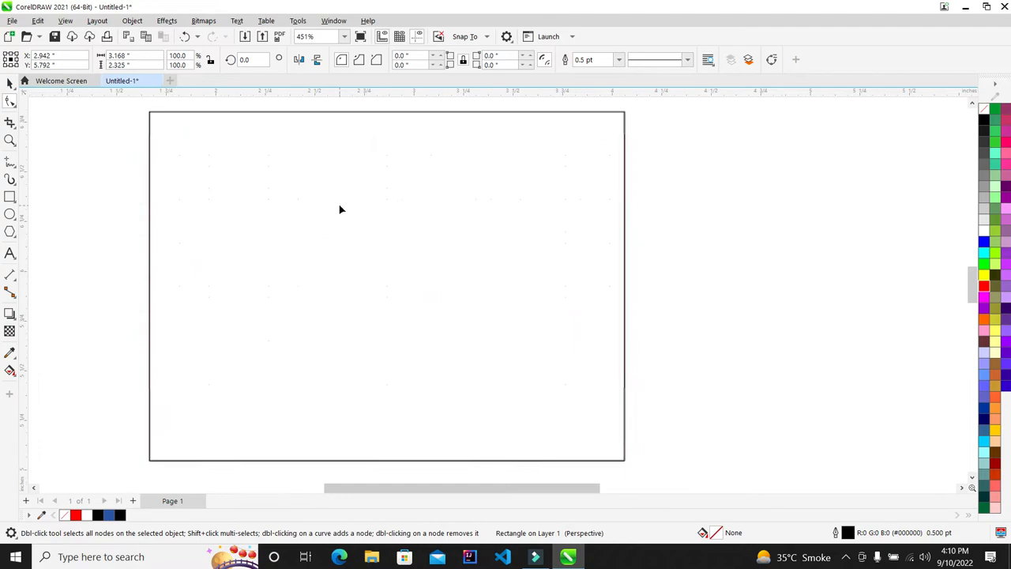
scroll(340, 208, "down", 2)
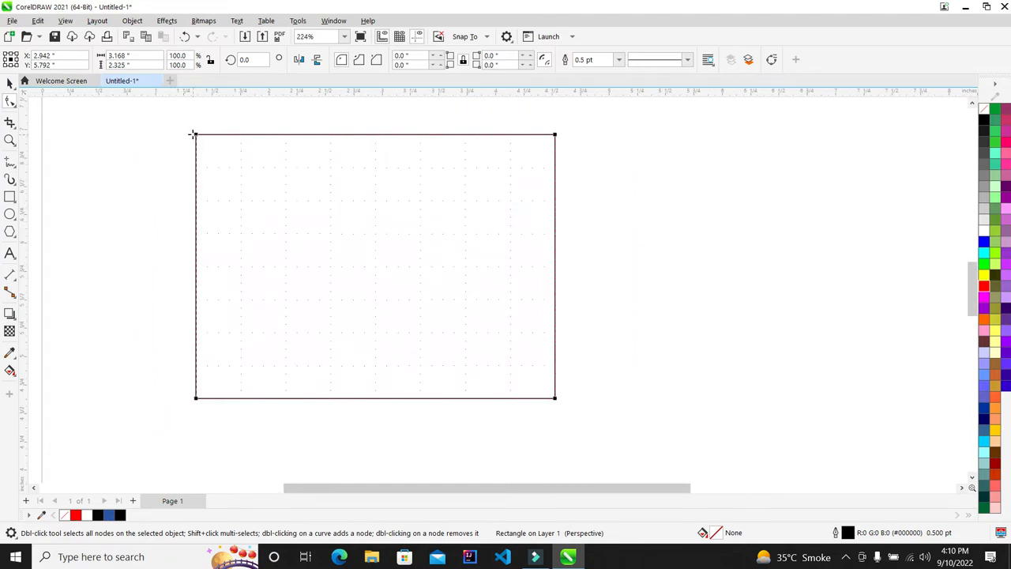
left_click_drag(196, 134, 216, 230)
key("ctrl+z")
left_click_drag(200, 183, 278, 273)
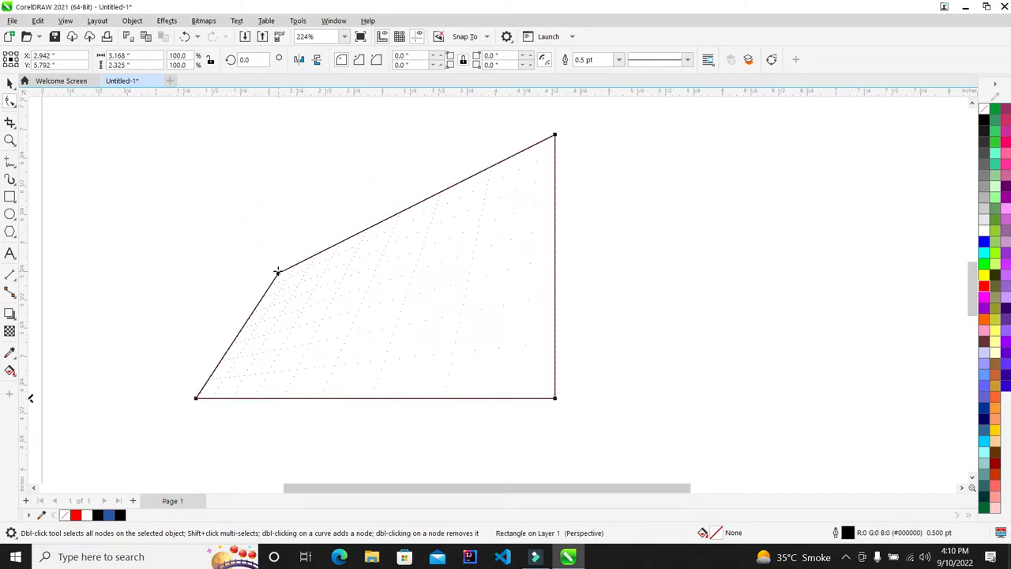
key("ctrl+z")
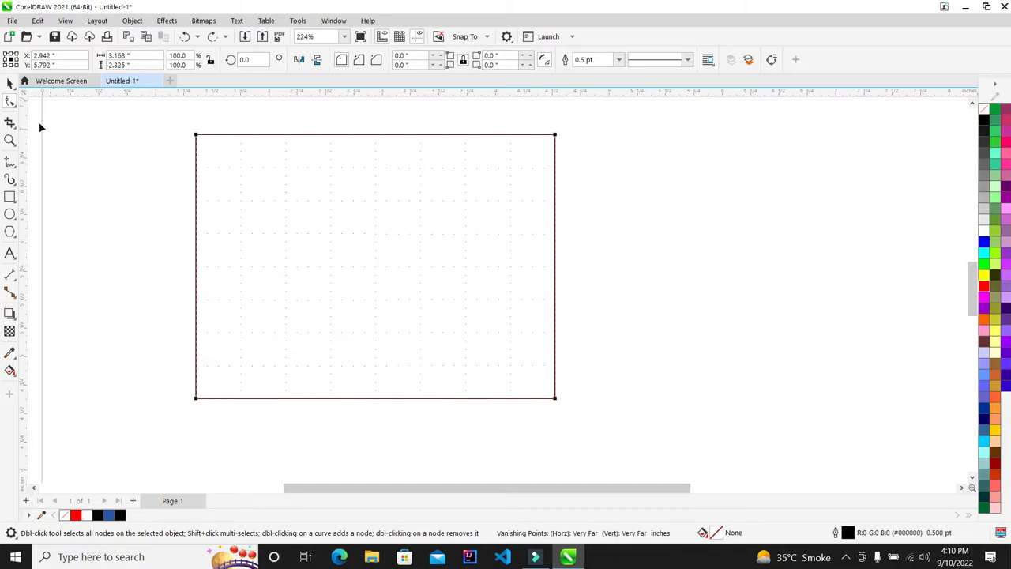
With the Shape tool, drag the top-left node and top segment down to slant the top edge
left_click(12, 102)
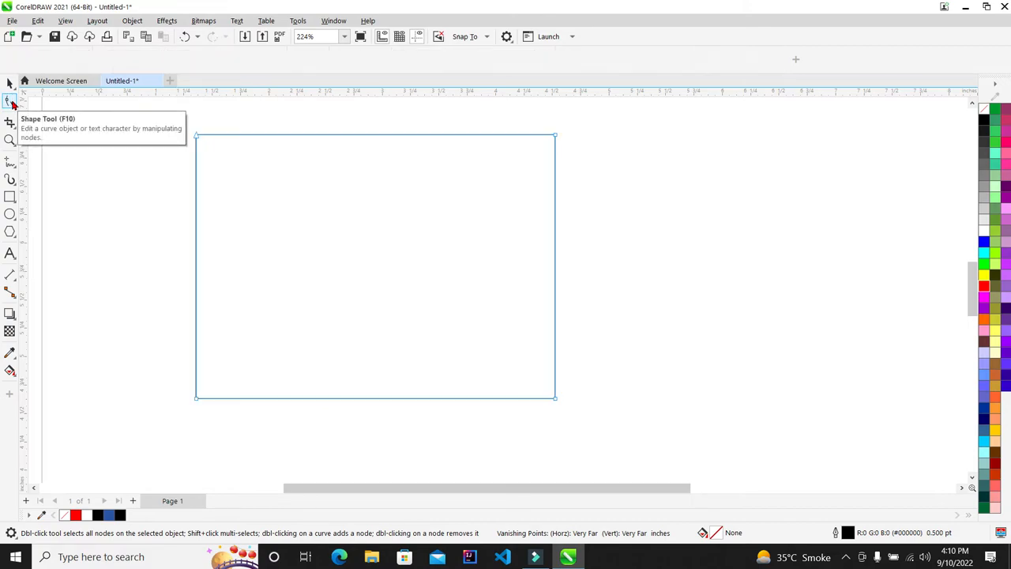
left_click_drag(196, 135, 281, 301)
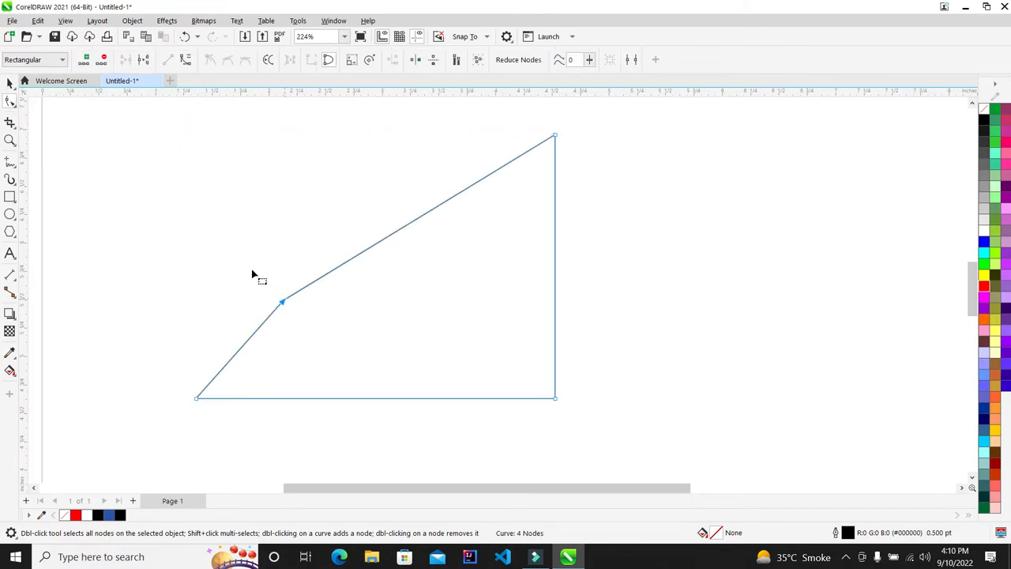
left_click_drag(335, 271, 393, 313)
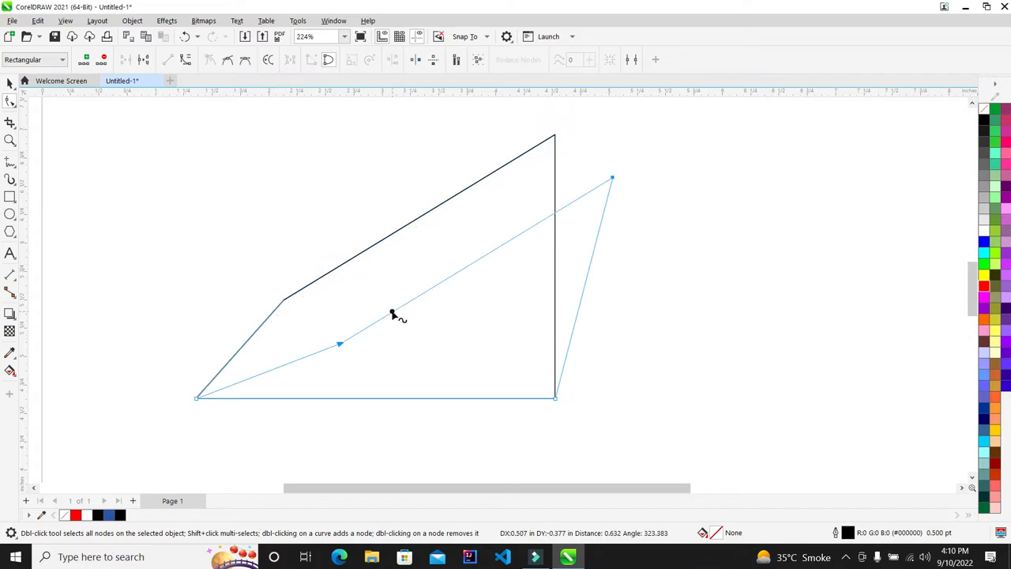
scroll(361, 242, "down", 5)
left_click(9, 83)
Delete the slanted shape and move the Technical Bunday text to the page centre
key("Delete")
left_click_drag(154, 165, 377, 229)
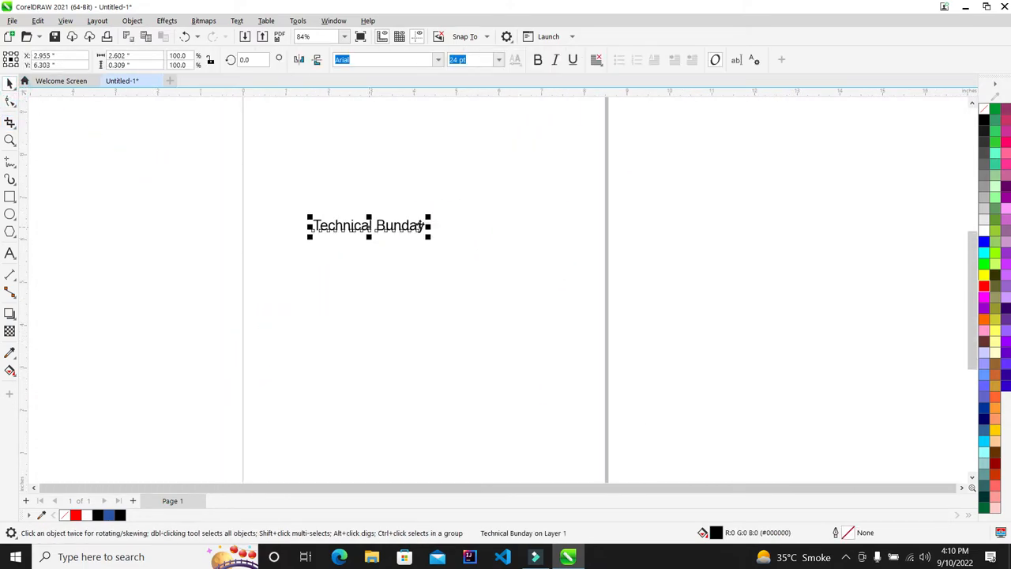
scroll(377, 230, "up", 5)
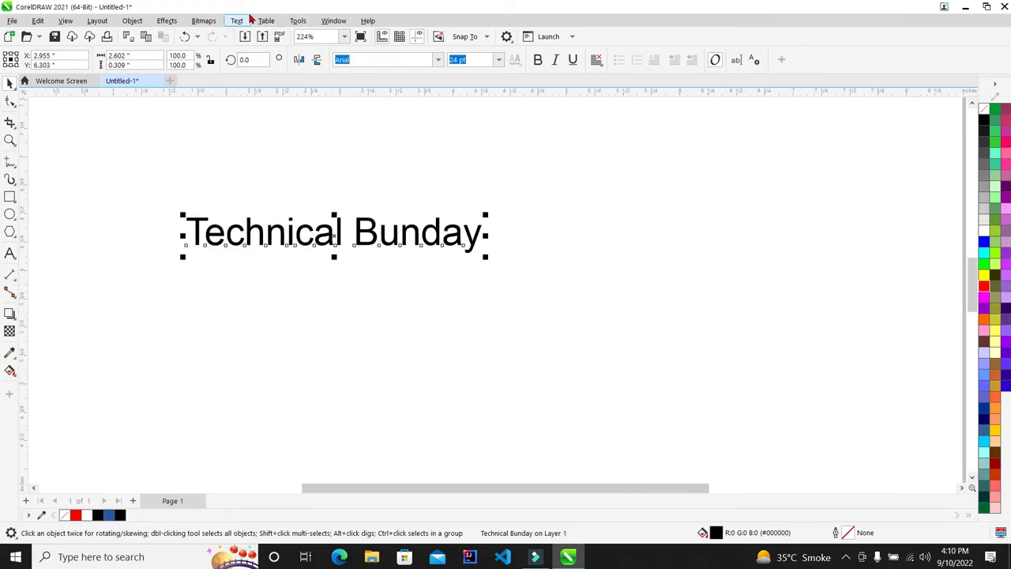
Change the Technical Bunday text's font to Arial Black
left_click(438, 61)
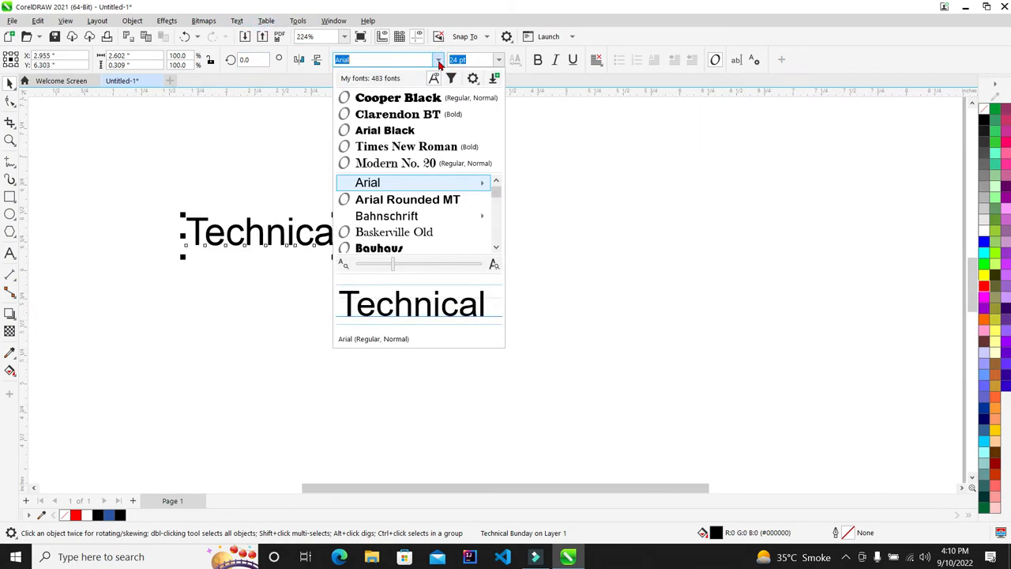
left_click(405, 132)
scroll(431, 255, "down", 1)
scroll(367, 199, "up", 2)
scroll(300, 190, "down", 1)
scroll(347, 186, "up", 2)
Give the text a perspective with a taller left side, then delete the text
left_click(131, 21)
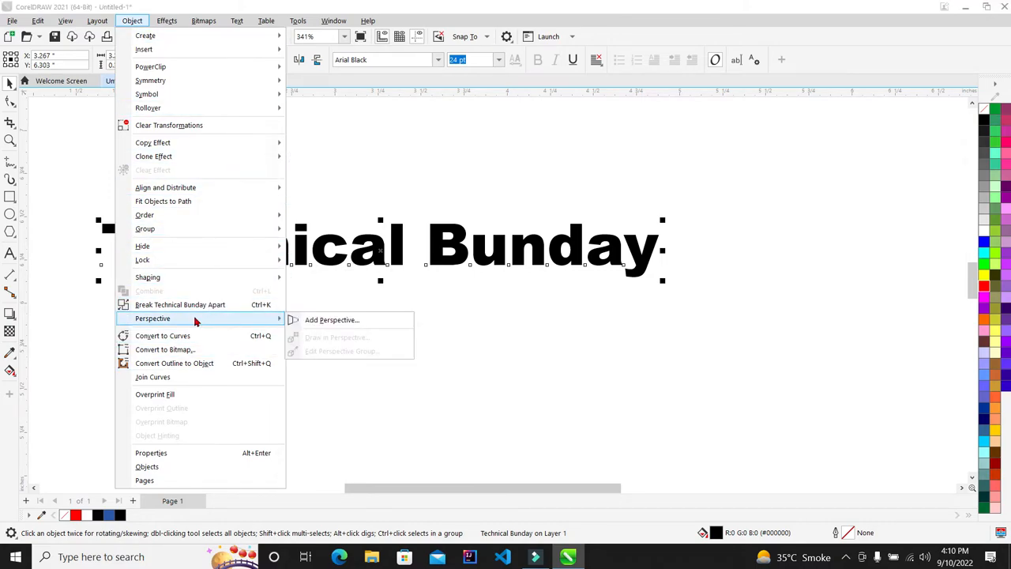
left_click(310, 320)
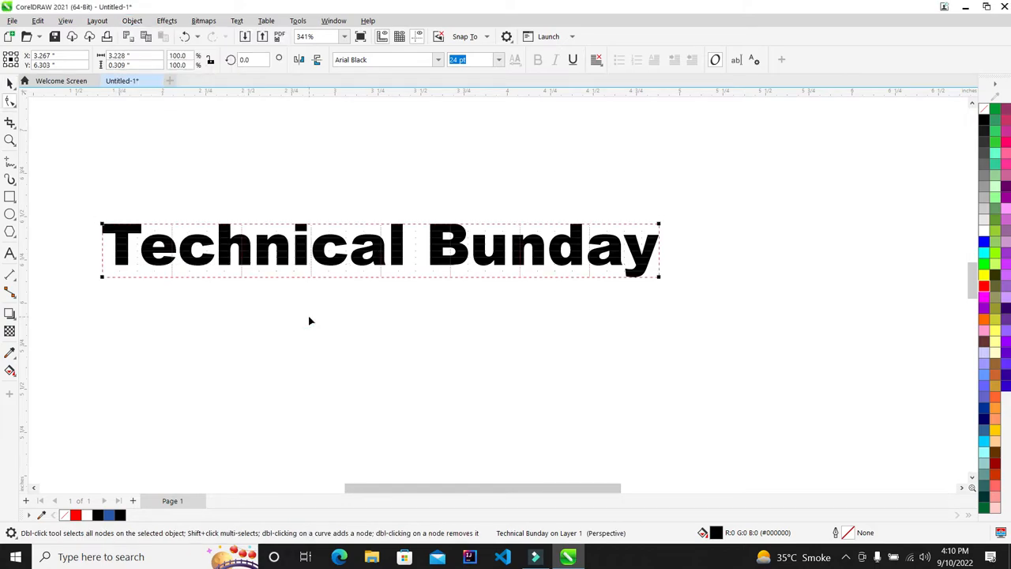
scroll(237, 233, "down", 2)
scroll(190, 209, "up", 4)
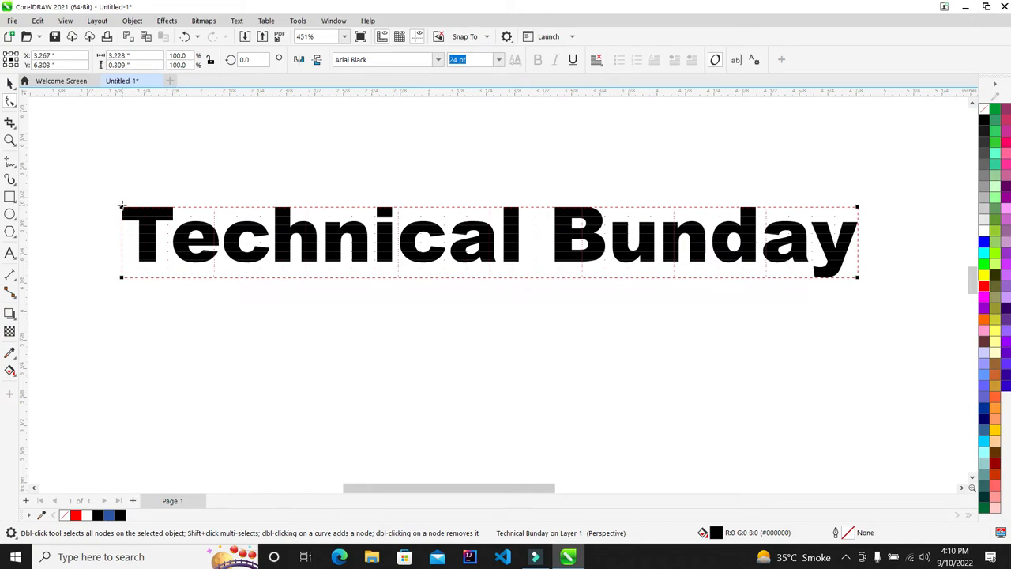
left_click_drag(123, 207, 108, 93)
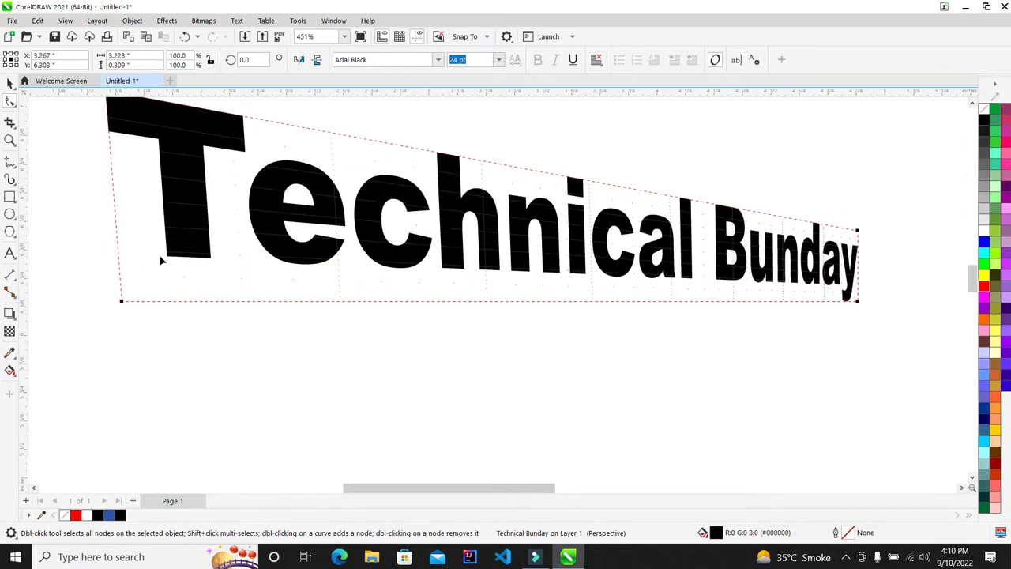
scroll(160, 261, "down", 4)
scroll(211, 178, "up", 2)
left_click_drag(217, 294, 201, 337)
scroll(242, 272, "up", 1)
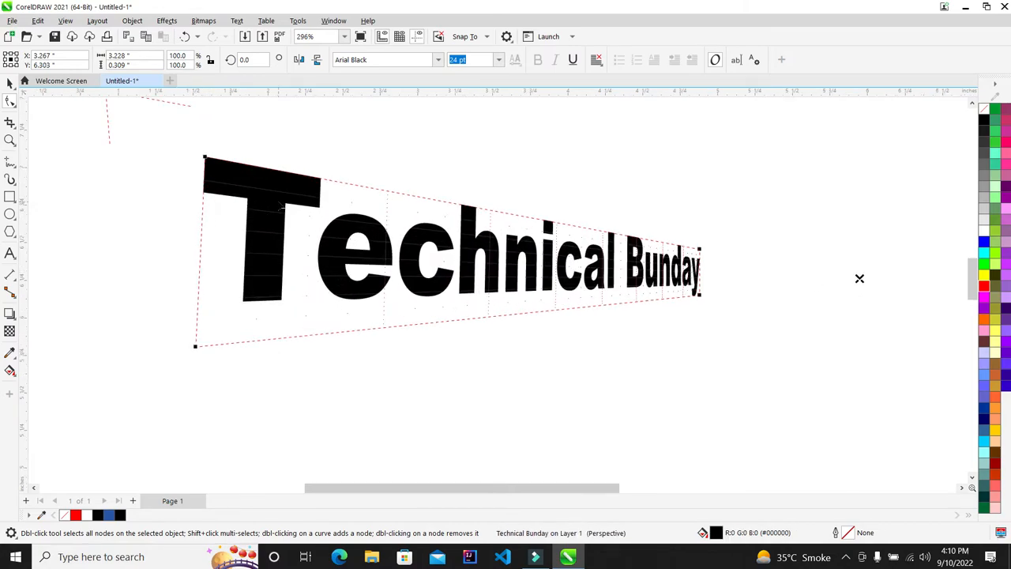
scroll(279, 204, "up", 3)
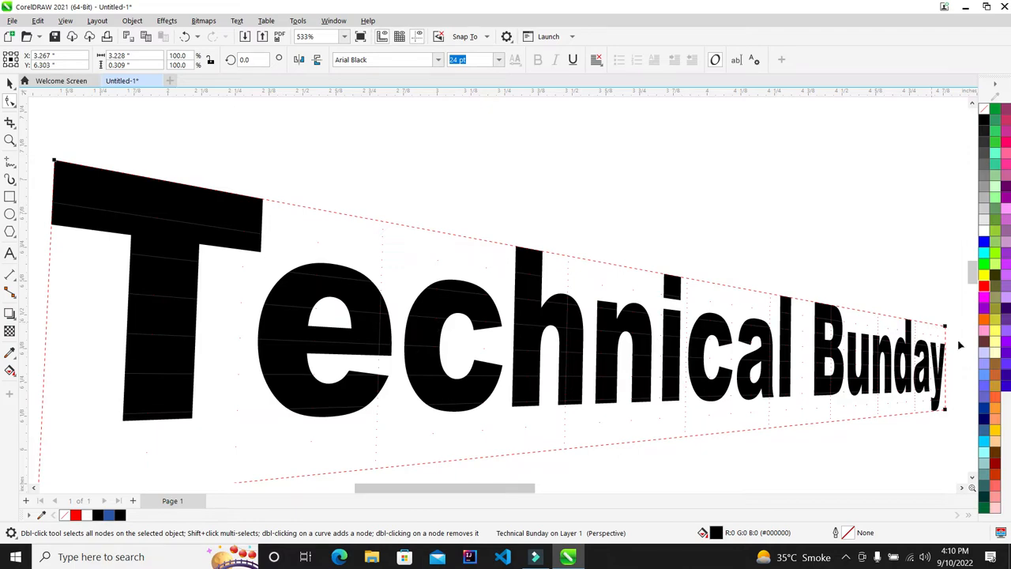
mouse_move(945, 326)
left_mouse_down()
mouse_move(927, 231)
mouse_move(943, 338)
left_mouse_up()
scroll(409, 241, "down", 6)
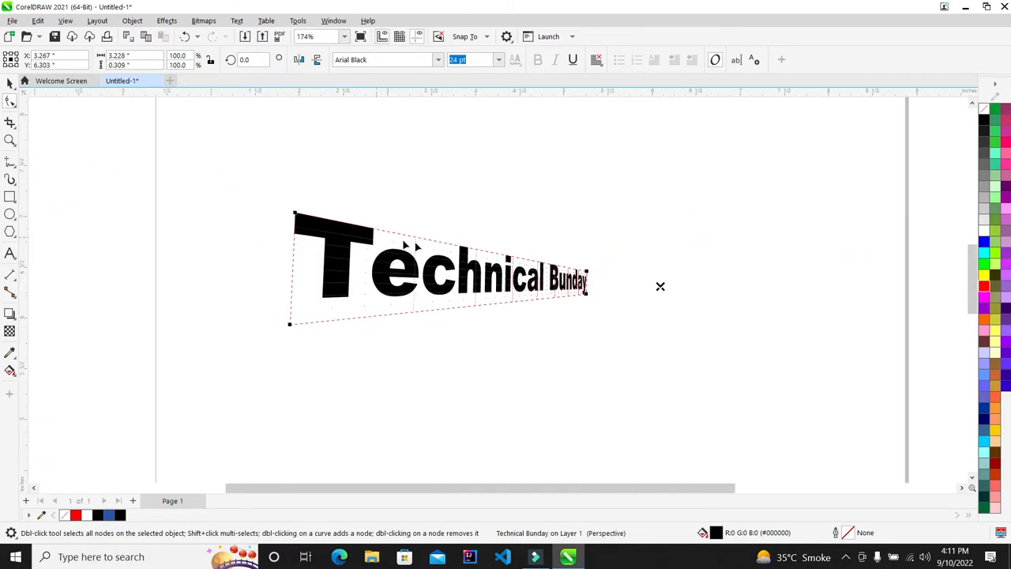
scroll(408, 246, "up", 2)
key("Delete")
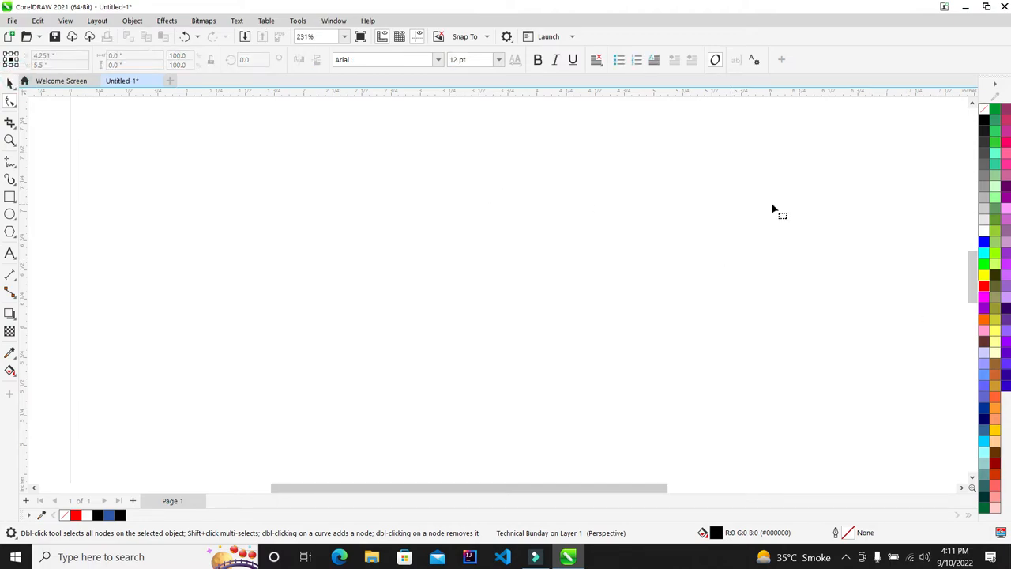
scroll(523, 215, "down", 2)
Type a new 'Welcome' text line to the left of the page
left_click(138, 181)
left_click(9, 253)
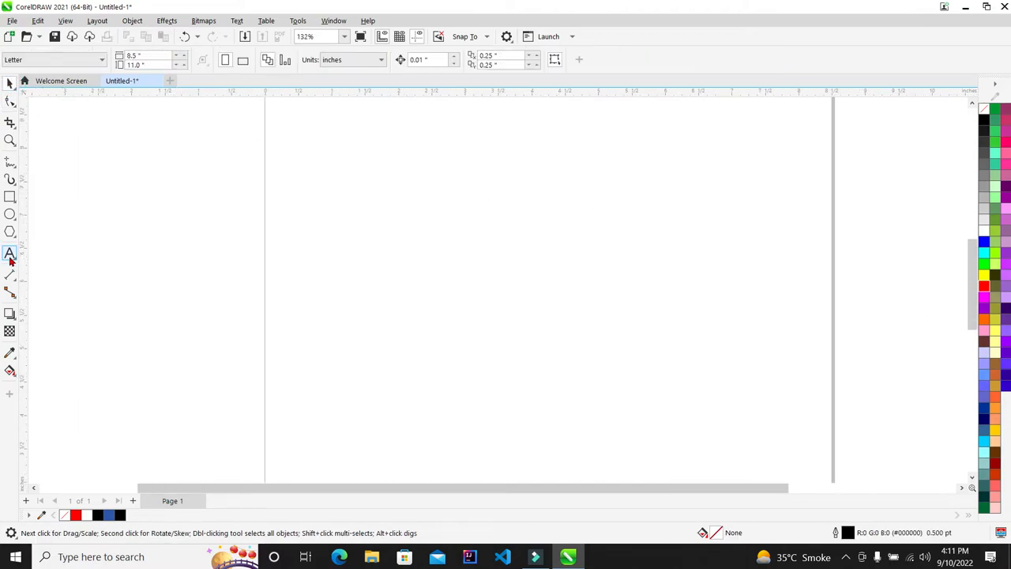
left_click(195, 225)
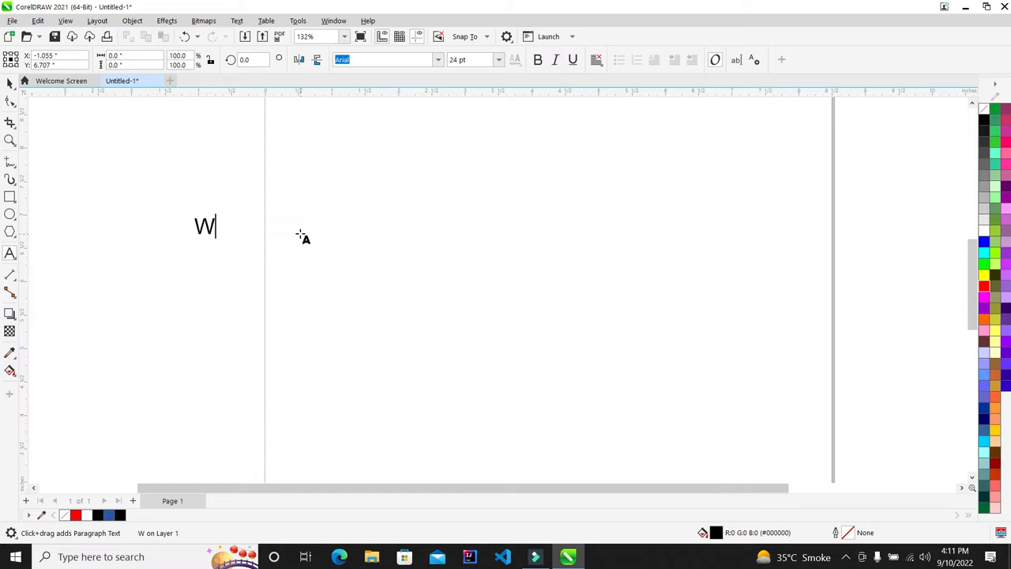
type("come")
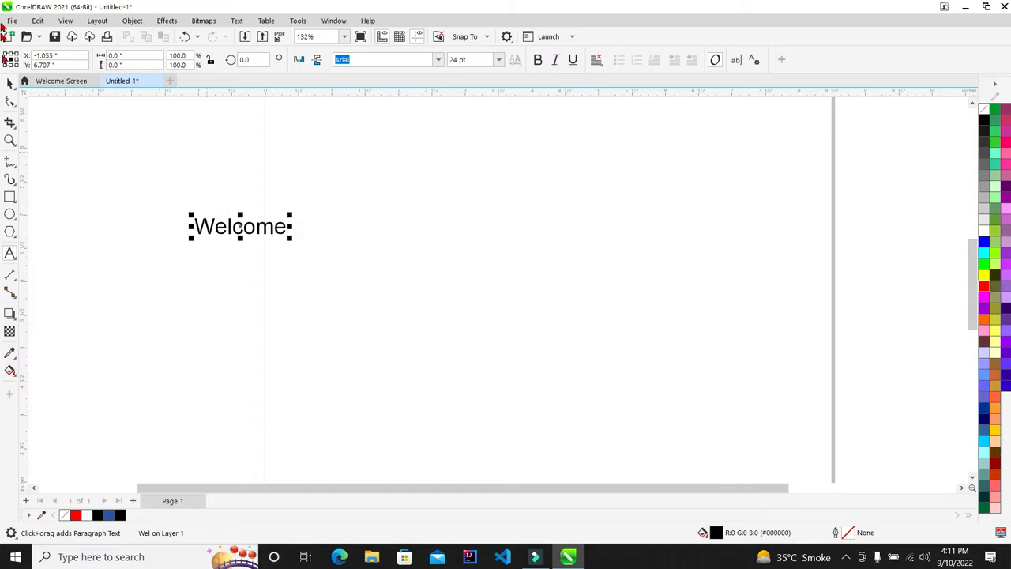
left_click(10, 82)
Set Welcome to Cooper Black and scale it up to about 53.8 pt
left_click(438, 60)
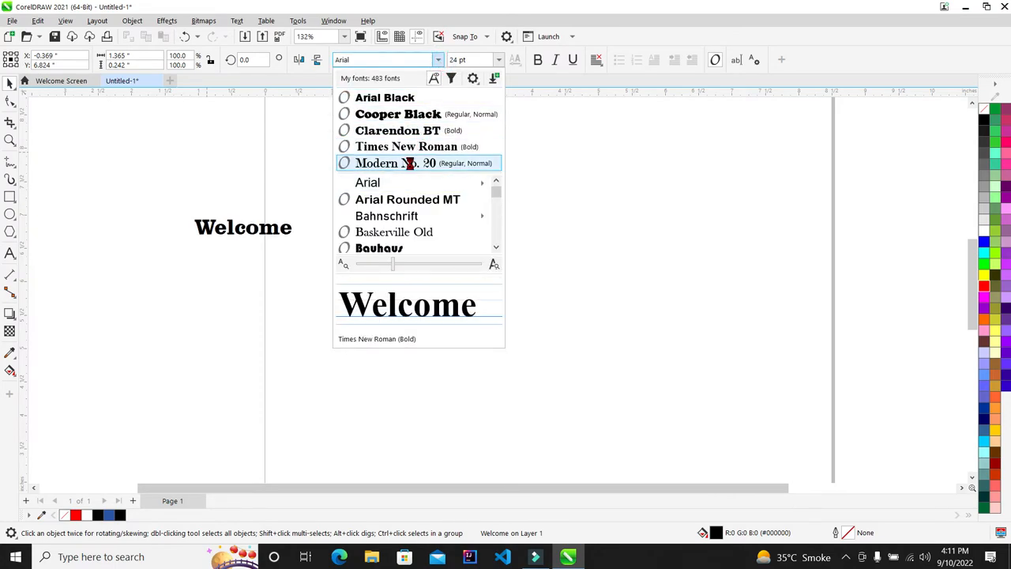
left_click(412, 116)
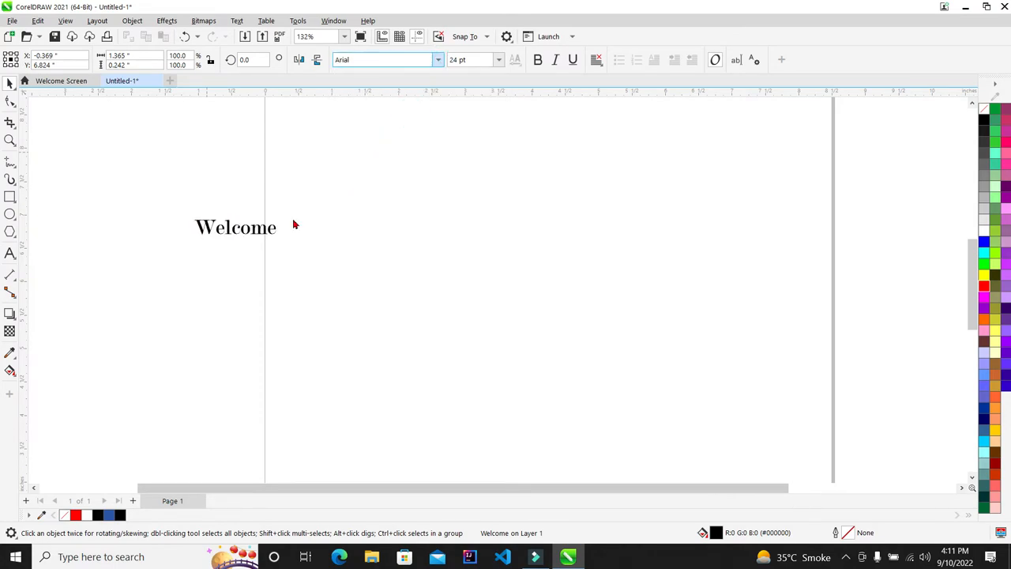
left_click_drag(404, 276, 422, 302)
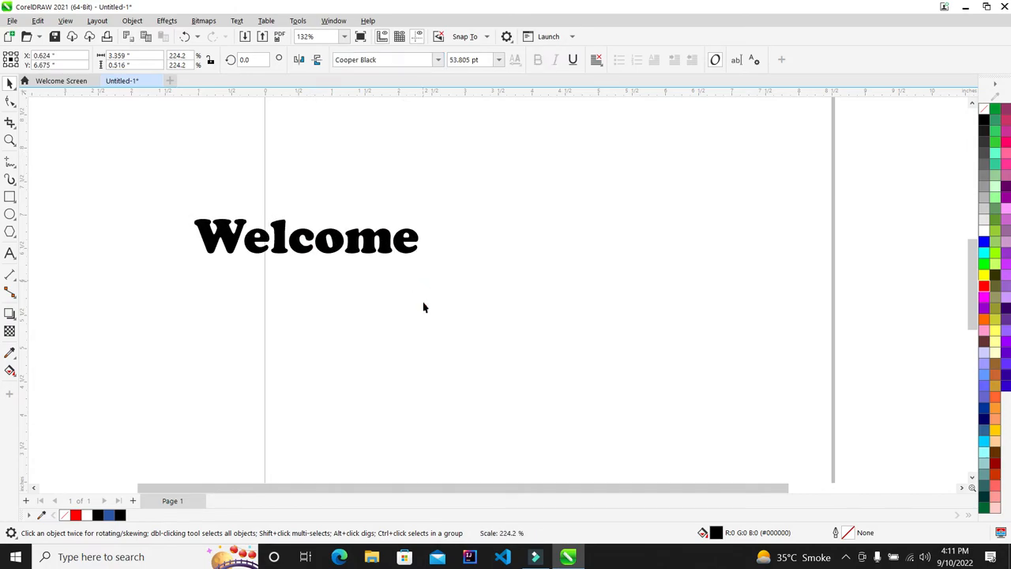
scroll(245, 213, "up", 4)
Reselect the Welcome text and open the Object menu
left_click(168, 208)
scroll(167, 209, "up", 3)
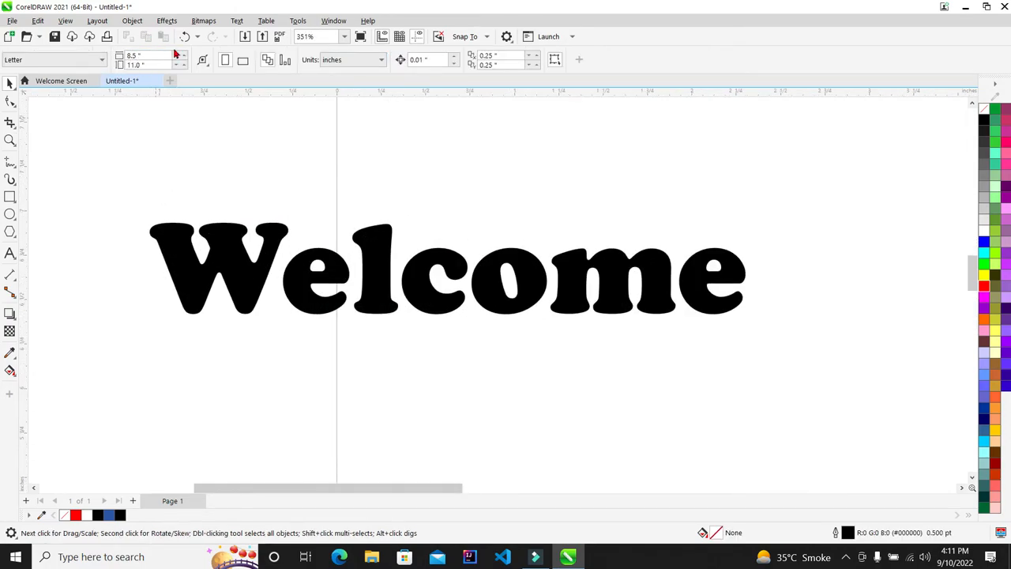
left_click(243, 237)
left_click(132, 20)
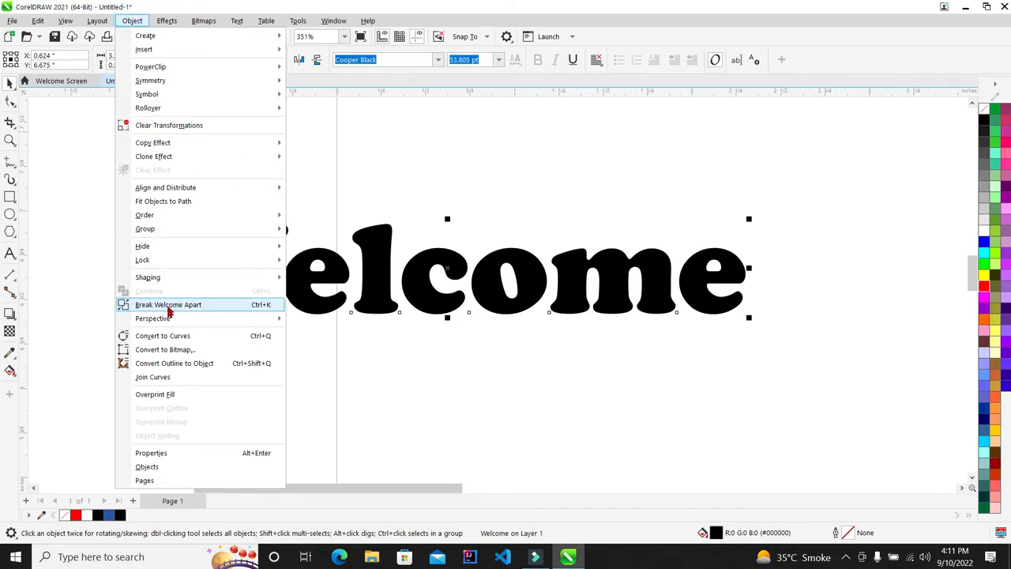
Add a perspective to Welcome, raising the top-left and lowering the bottom-left corners
mouse_move(237, 318)
left_click(359, 321)
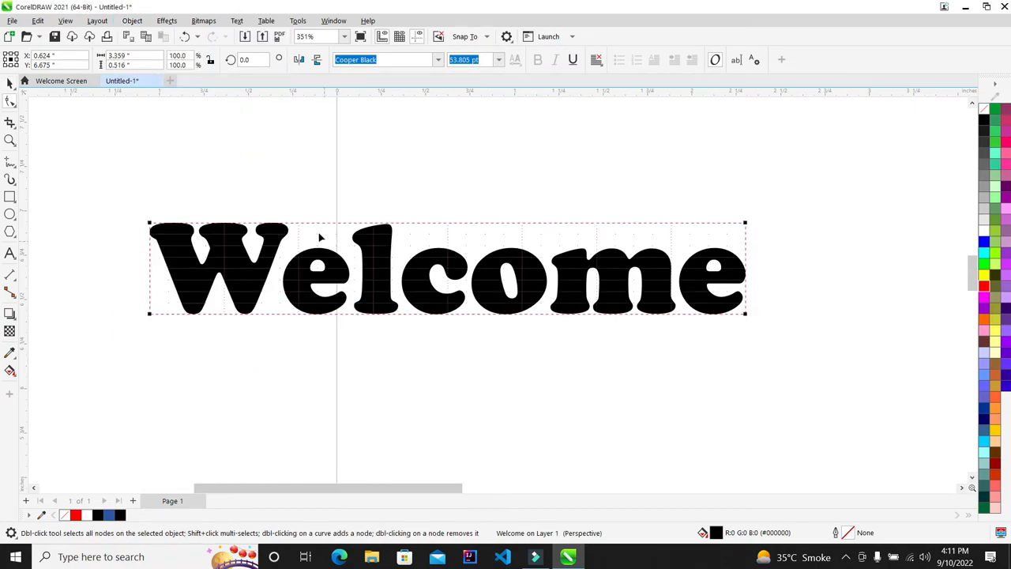
left_click_drag(150, 225, 150, 157)
left_click_drag(151, 392, 153, 423)
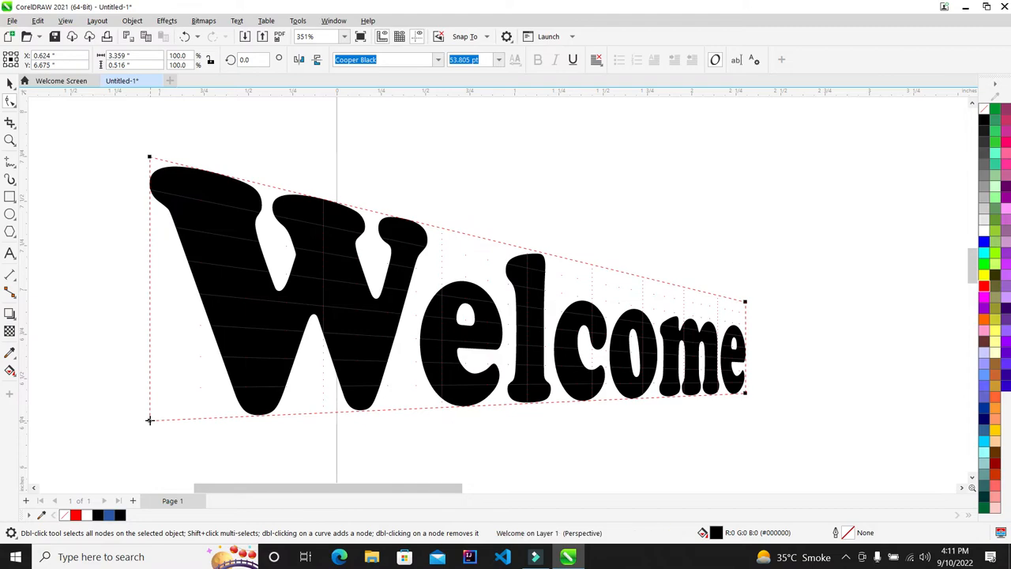
scroll(771, 323, "down", 2)
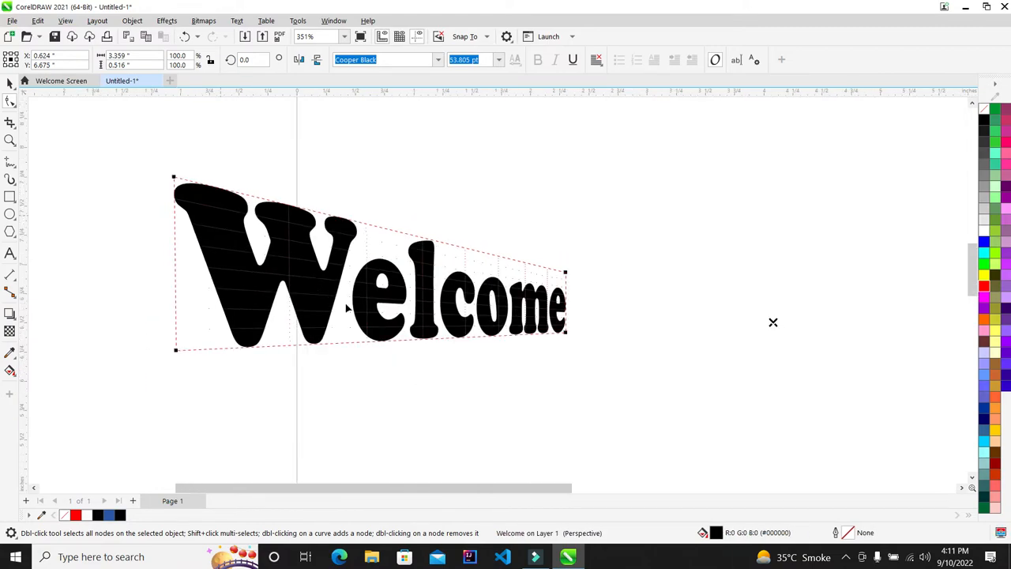
scroll(911, 329, "up", 1)
key("space")
Check the distorted Welcome in Full-Screen Preview and zoom to fit it
scroll(247, 185, "up", 3)
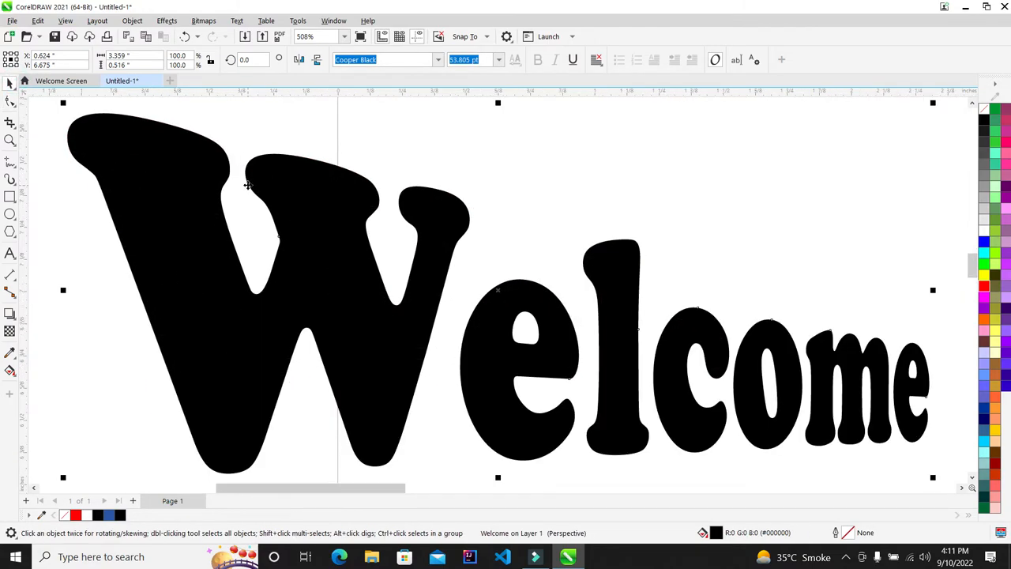
key("F9")
left_click(669, 137)
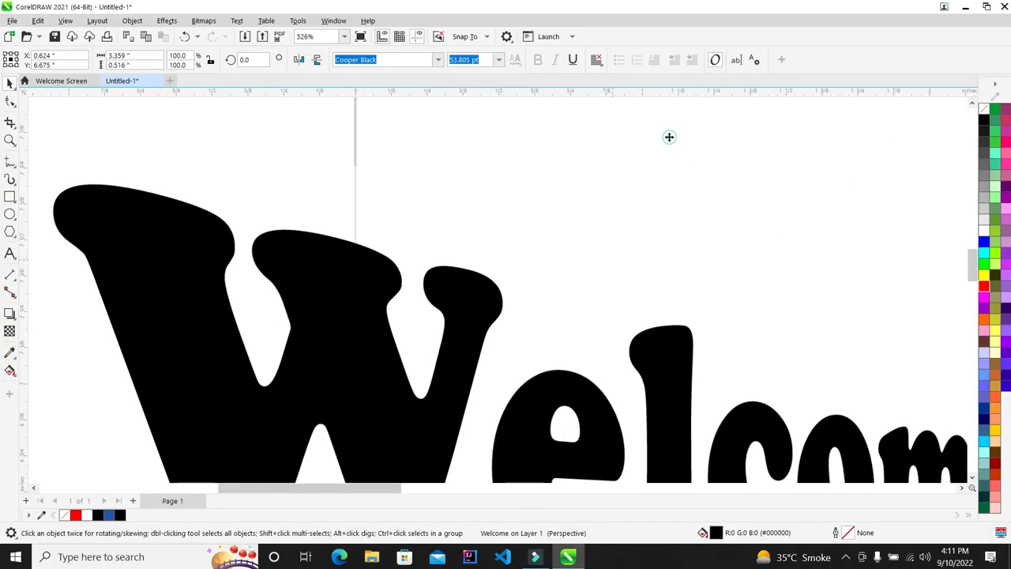
key("F4")
scroll(318, 233, "down", 4)
left_click(698, 238)
scroll(395, 198, "up", 3)
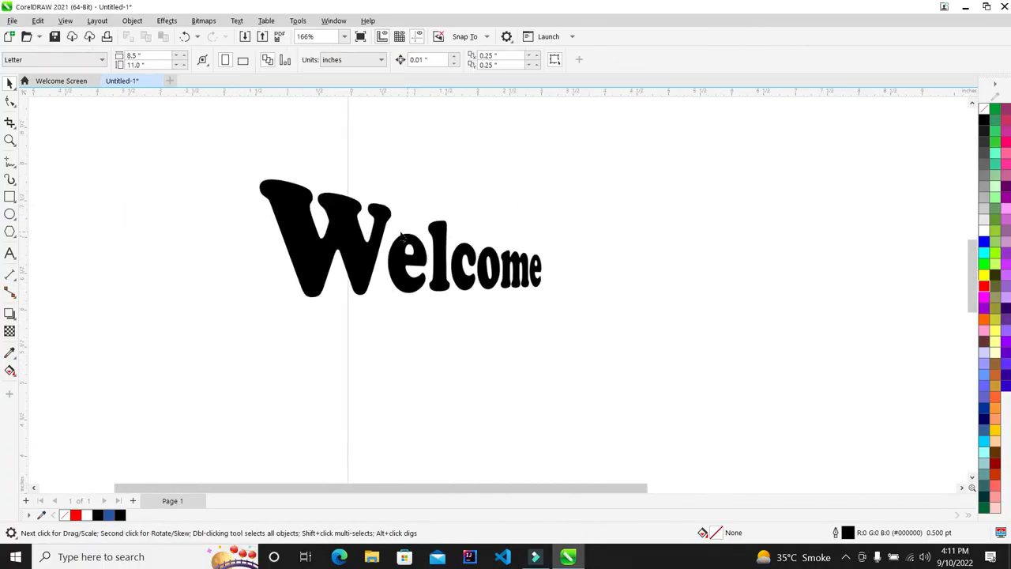
scroll(378, 202, "up", 1)
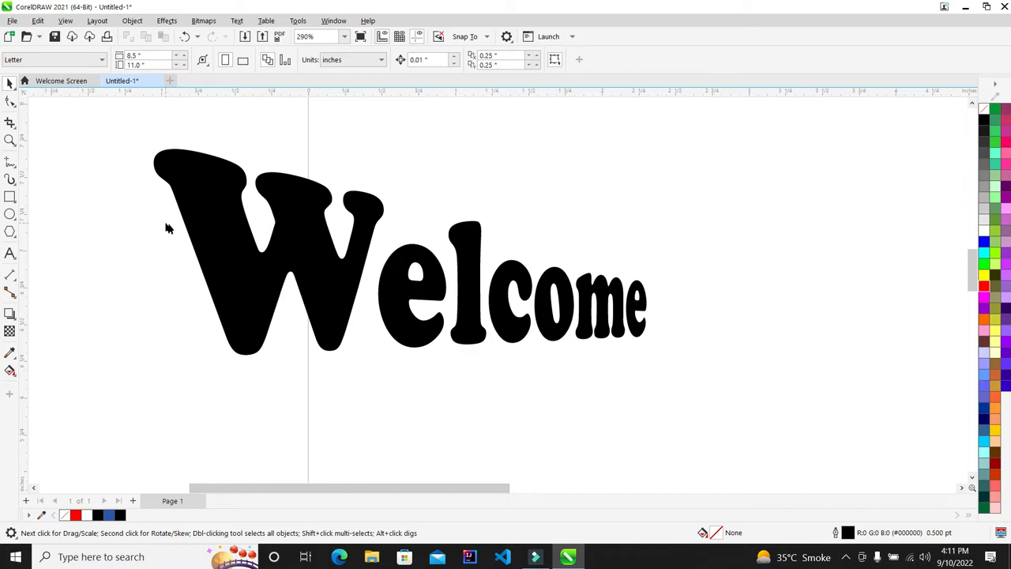
left_click(192, 225)
left_click(720, 234)
Draw an unfilled rectangle about 3.58 by 1.58 inches framing the Welcome text
left_click(12, 203)
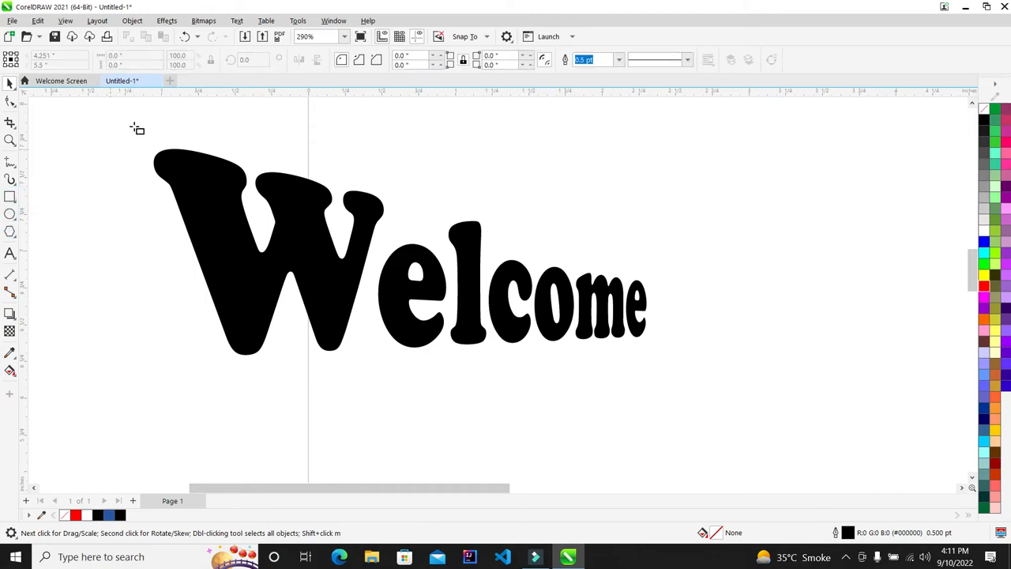
left_click_drag(136, 132, 661, 363)
scroll(379, 250, "down", 1)
scroll(379, 250, "up", 3)
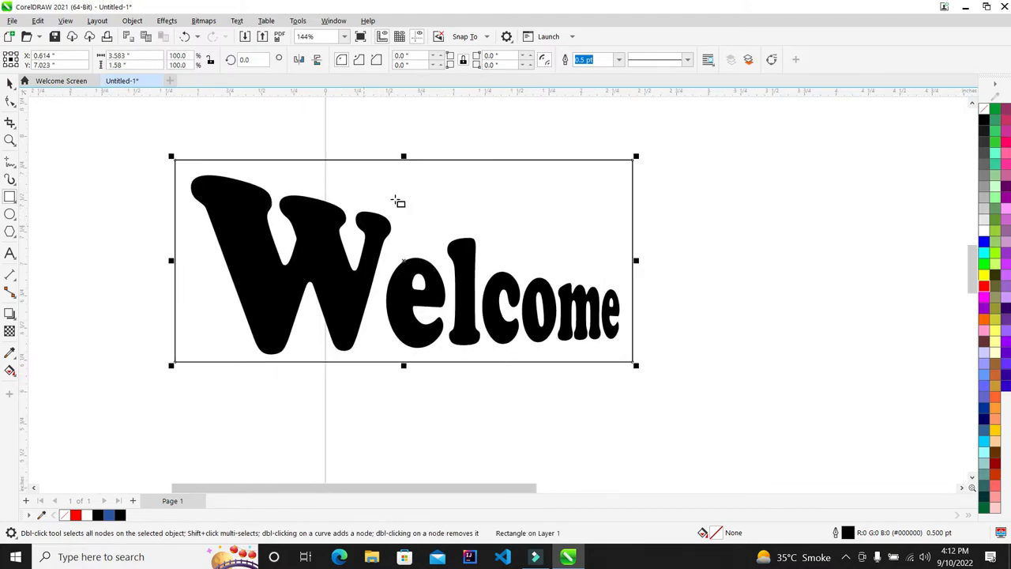
left_click(10, 101)
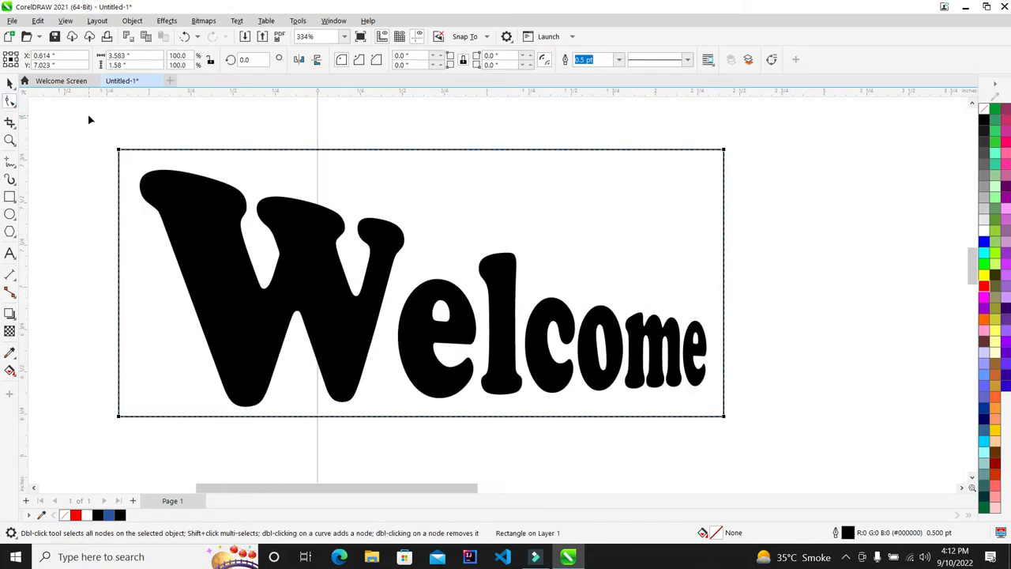
Convert the rectangle to curves, nudging the top-right node down and the top-left node up
key("ctrl+q")
left_click_drag(776, 132, 675, 236)
key("Down")
key("Down")
key("Down")
key("Down")
key("Down")
key("Down")
key("Down")
key("Down")
key("Down")
key("Down")
key("Down")
key("Down")
key("Down")
key("Down")
key("Down")
key("Down")
key("Down")
key("Down")
key("Down")
key("Down")
key("Down")
key("Down")
key("Down")
key("Down")
key("Down")
key("Down")
key("Down")
key("Down")
key("Down")
key("Down")
key("Down")
key("Down")
key("Down")
key("Down")
key("Down")
key("Down")
key("Down")
key("Down")
key("Down")
key("Down")
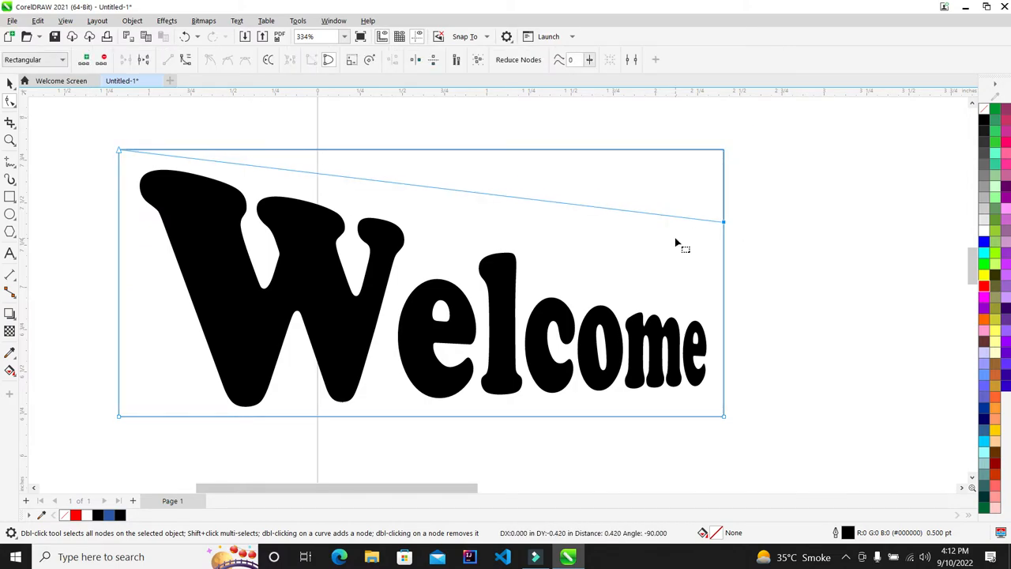
key("Down")
key("Down")
key("Down")
key("Down")
key("Down")
key("Down")
key("Down")
key("Down")
key("Down")
key("Down")
key("Down")
key("Down")
key("Down")
key("Down")
key("Down")
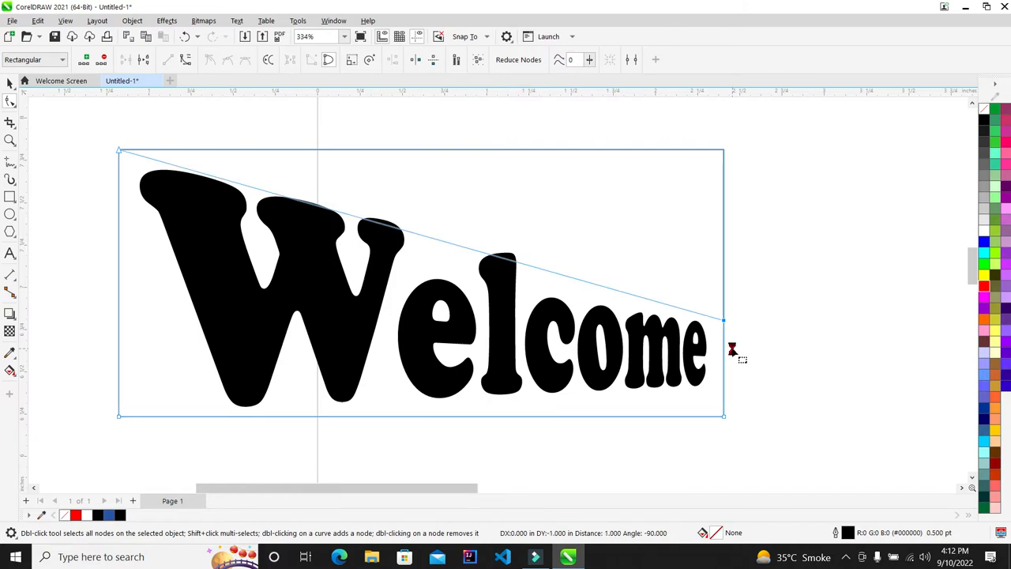
left_click_drag(94, 137, 150, 182)
key("Up")
key("Up")
key("Up")
key("Up")
key("Up")
key("Up")
key("Up")
key("Up")
key("Up")
key("Up")
key("Up")
key("Up")
key("Up")
key("Up")
key("Up")
key("Up")
key("Up")
key("Up")
key("Up")
key("Up")
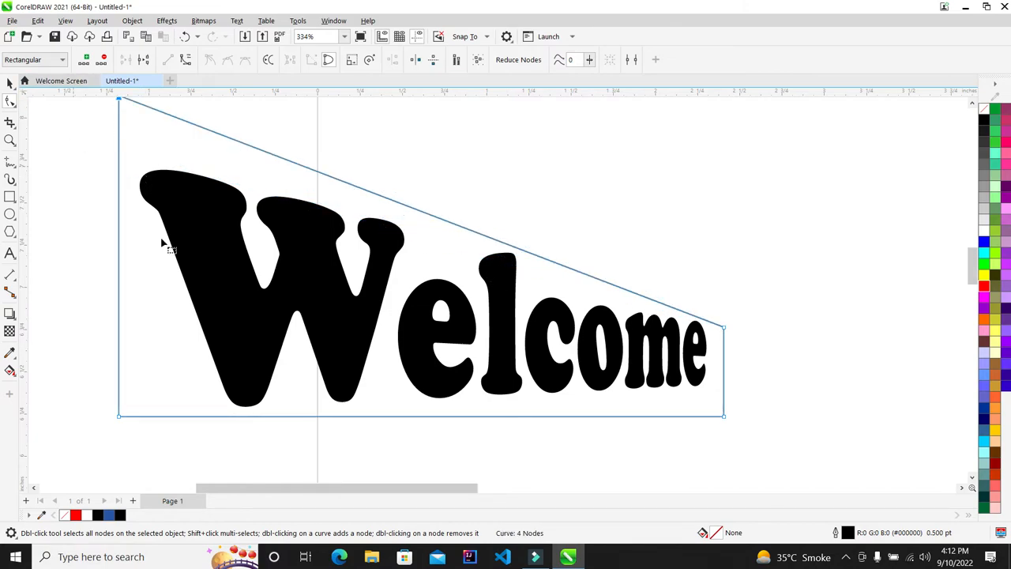
scroll(161, 243, "down", 1)
scroll(158, 323, "up", 1)
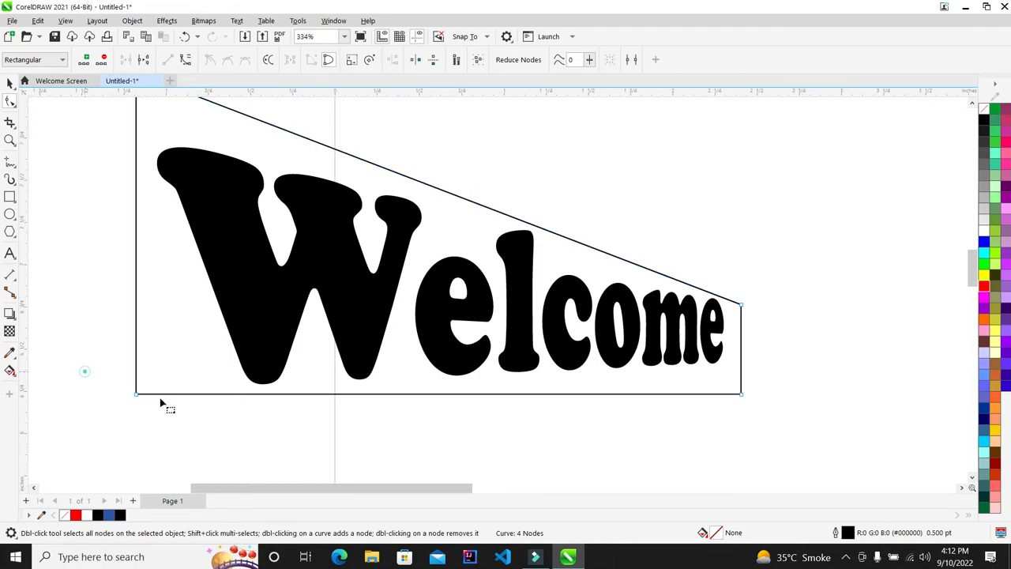
key("Right")
key("Right")
key("Right")
key("Right")
key("Right")
key("Right")
key("Right")
key("Right")
key("Right")
key("Right")
key("Right")
key("Right")
key("Right")
key("Right")
key("Right")
key("Right")
key("Right")
key("Right")
key("Right")
key("Right")
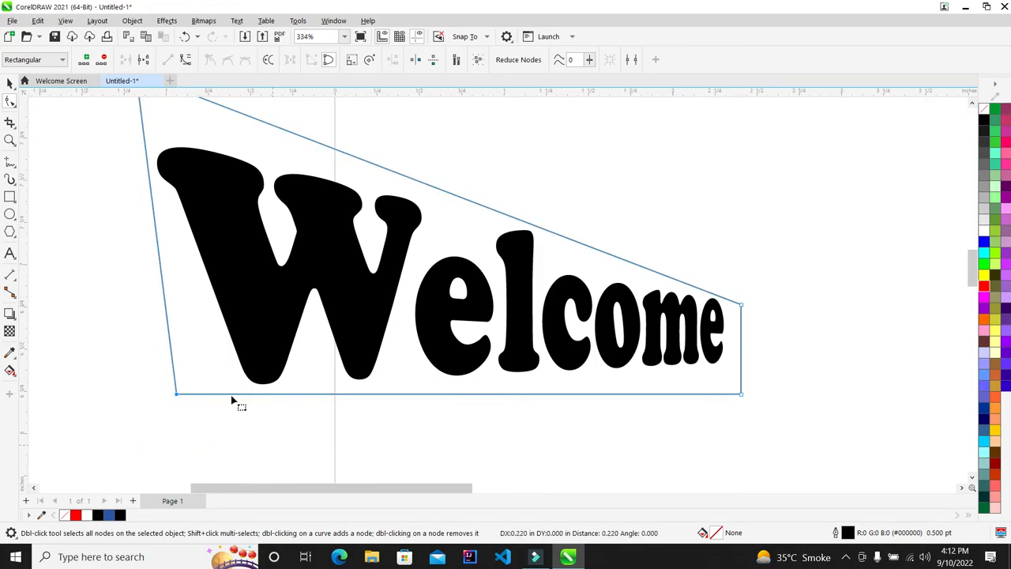
key("ctrl+z")
key("ctrl+z")
key("ctrl+shift+z")
scroll(11, 251, "down", 1)
scroll(472, 319, "down", 1)
scroll(353, 263, "up", 1)
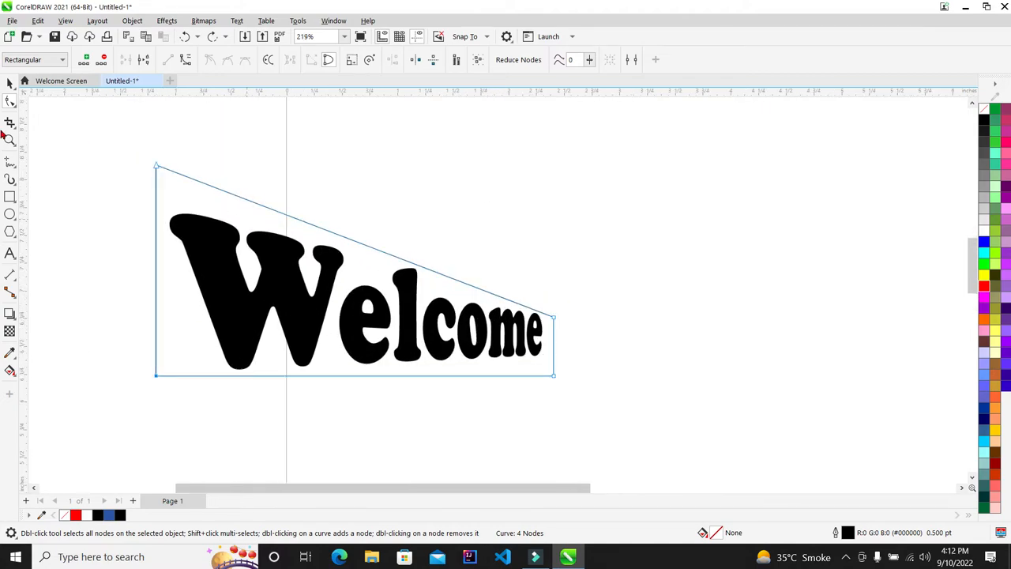
Fill the trapezoid red and send it behind the Welcome text
left_click(9, 82)
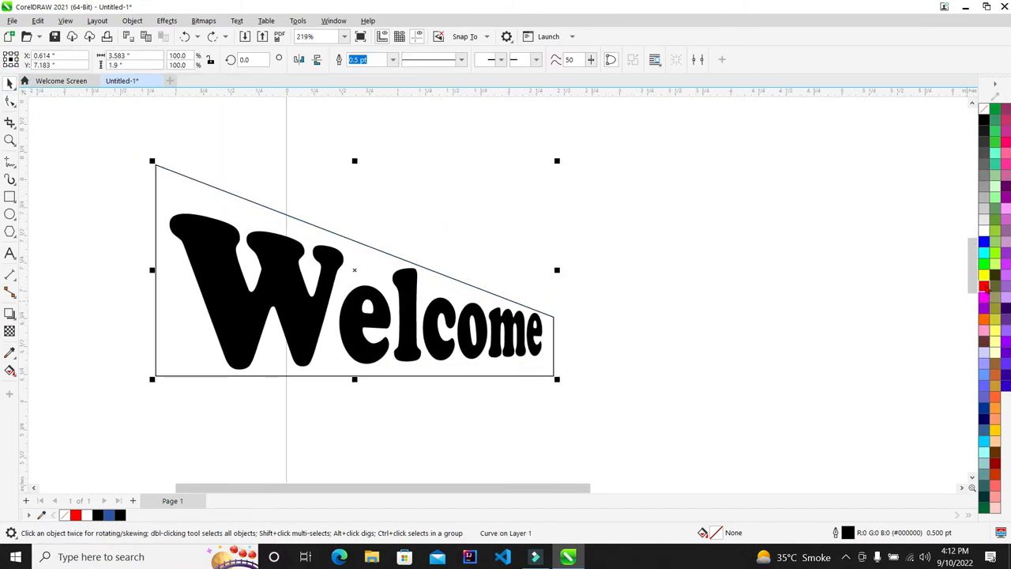
left_click(984, 287)
key("shift+Page_Down")
Make the Welcome lettering white and review the finished banner
left_click(373, 355)
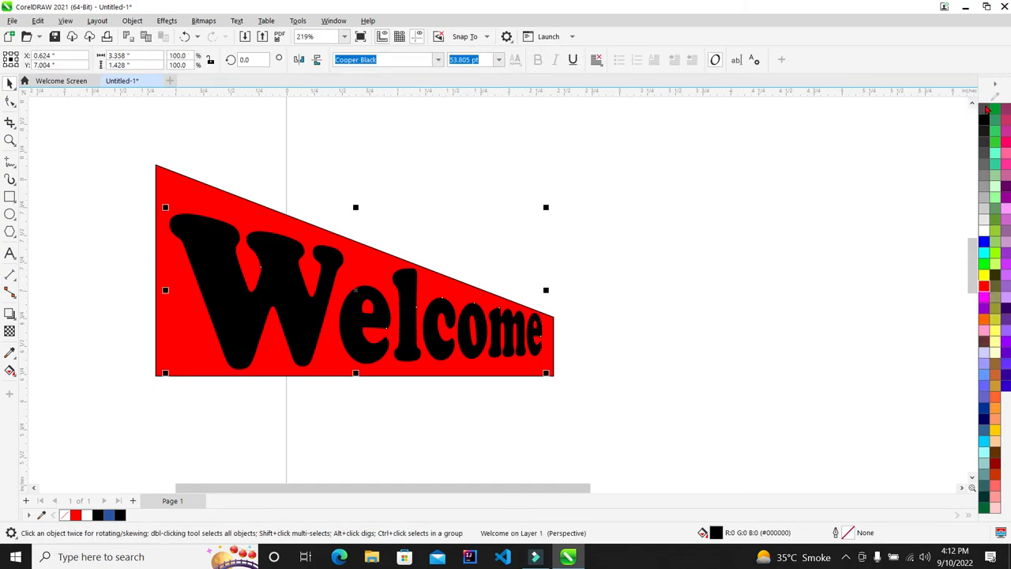
left_click(985, 110)
left_click(985, 229)
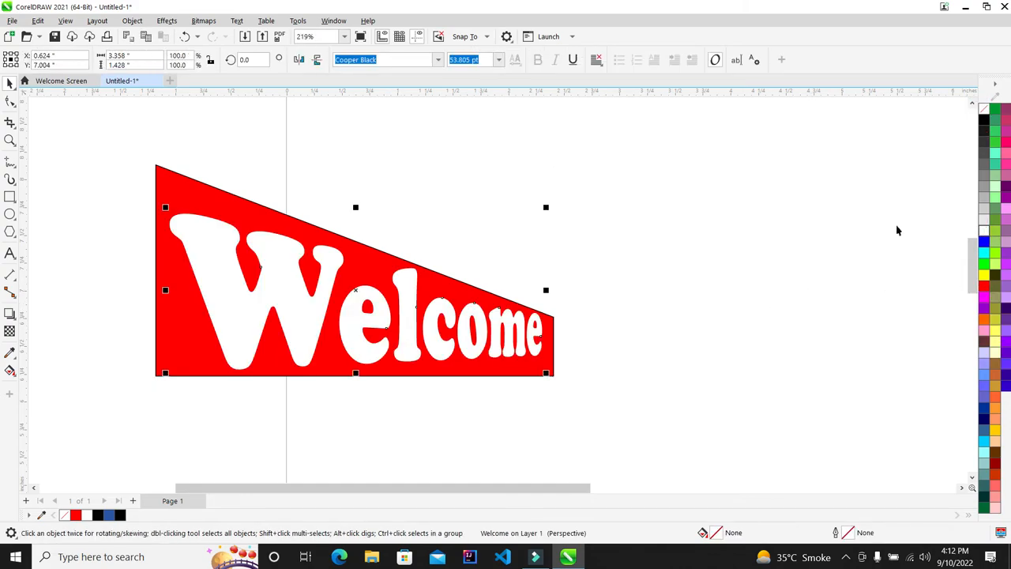
left_click(610, 199)
key("F4")
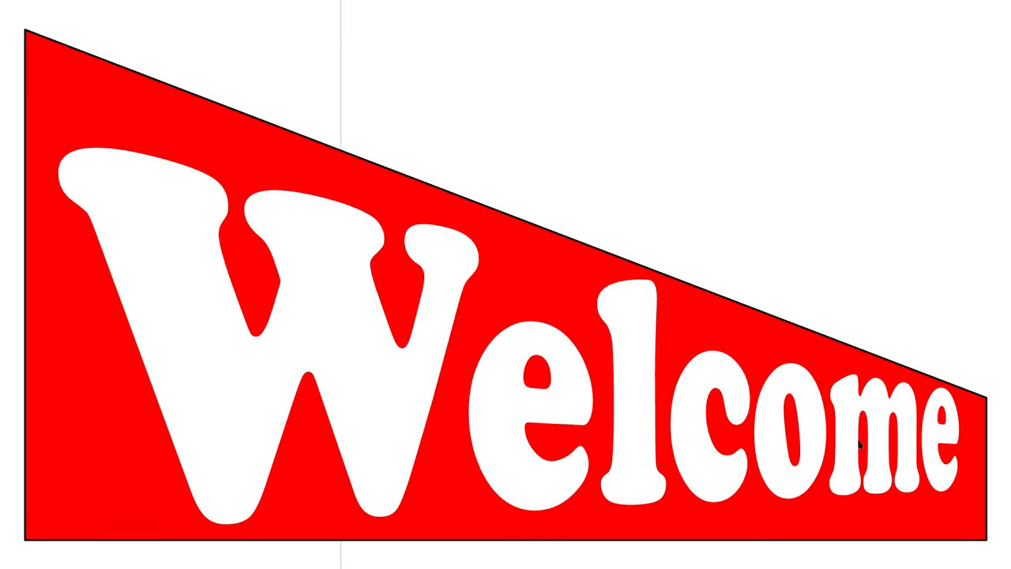
key("Escape")
scroll(355, 237, "down", 2)
scroll(385, 266, "up", 2)
left_click(402, 279)
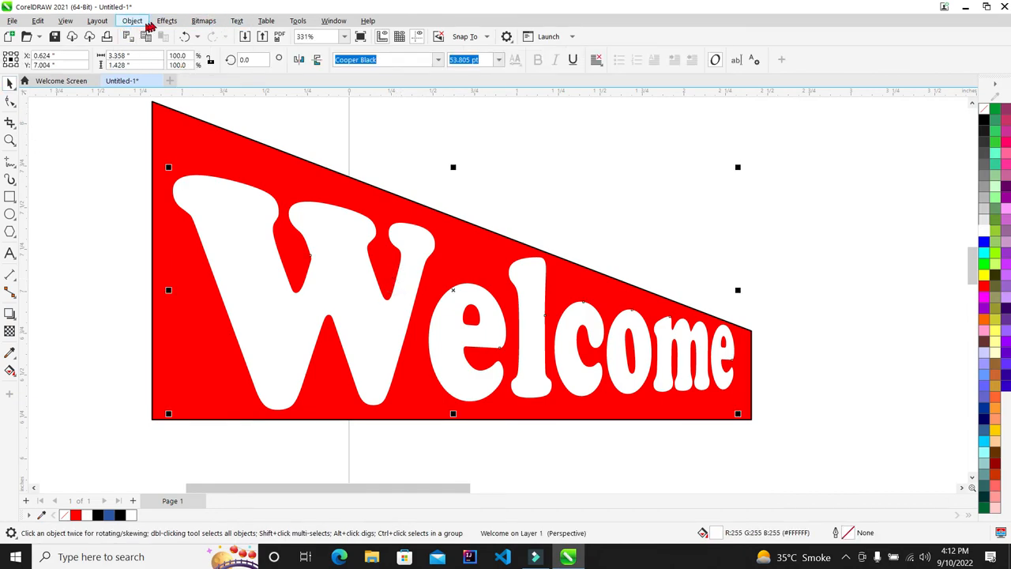
left_click(167, 21)
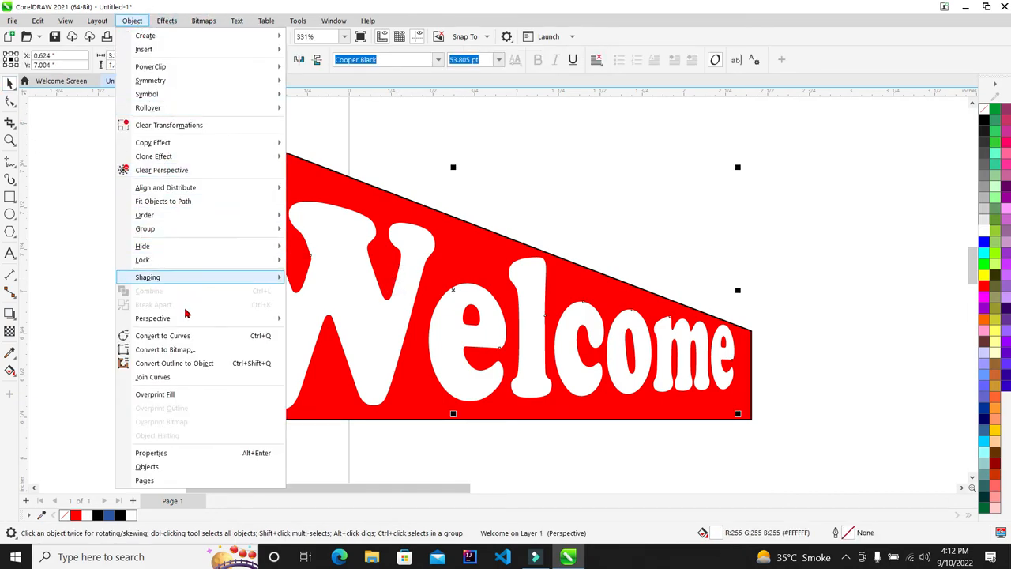
mouse_move(189, 318)
left_click(327, 319)
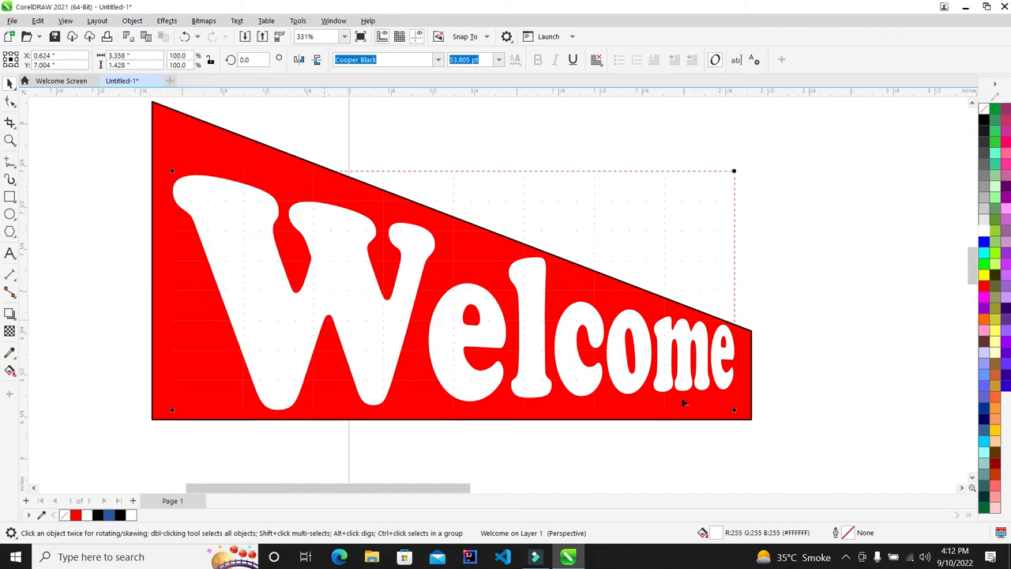
scroll(684, 403, "up", 1)
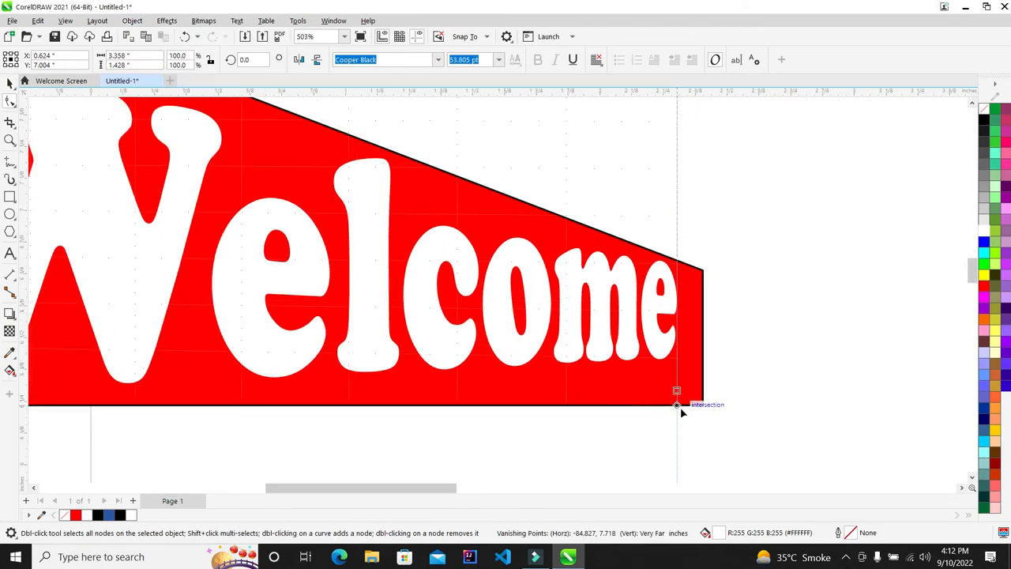
scroll(664, 343, "down", 2)
scroll(535, 316, "up", 1)
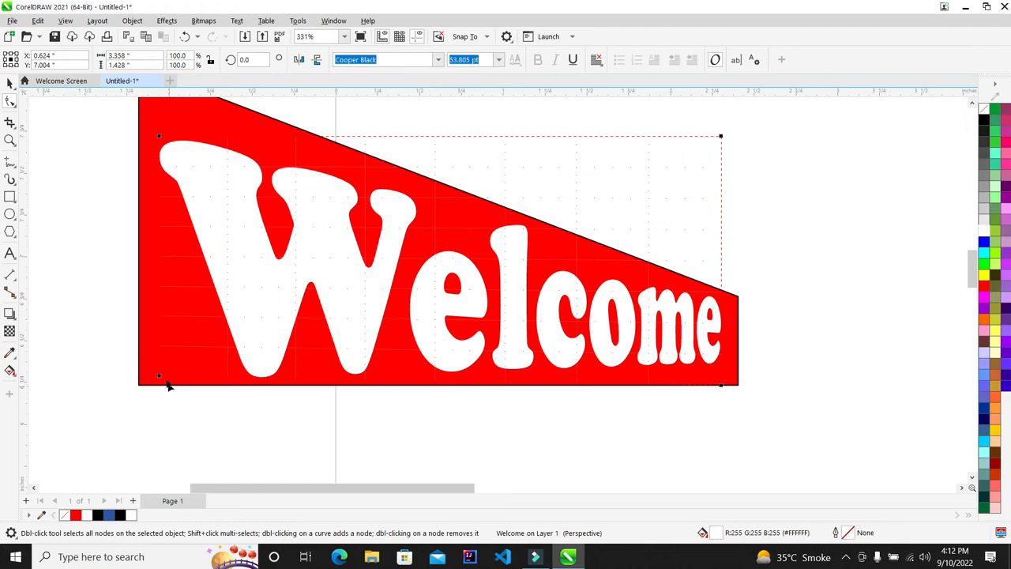
left_click_drag(159, 378, 153, 371)
left_click_drag(718, 386, 722, 400)
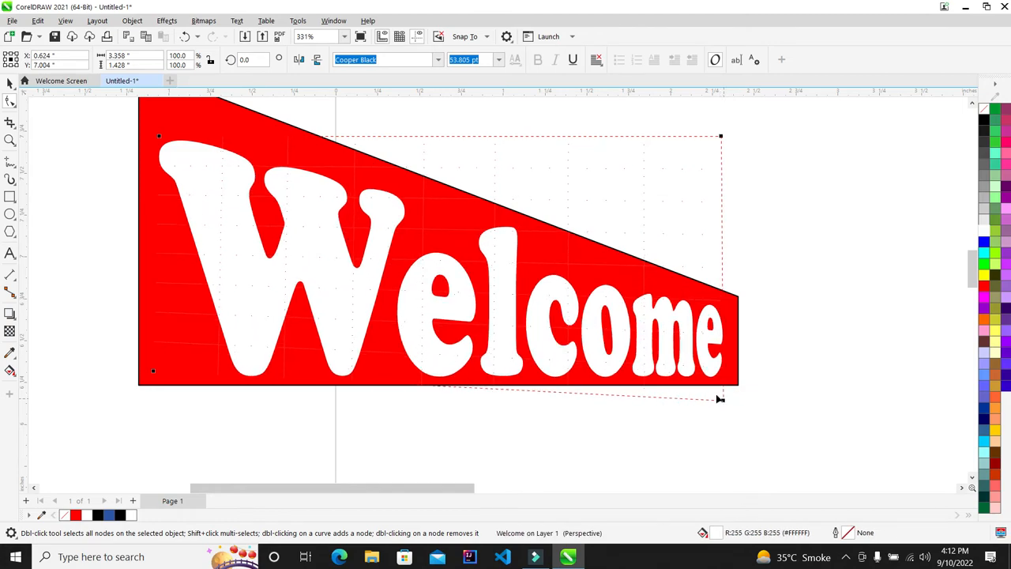
left_click_drag(154, 372, 143, 372)
scroll(199, 329, "down", 1)
scroll(199, 328, "down", 2)
scroll(266, 276, "up", 2)
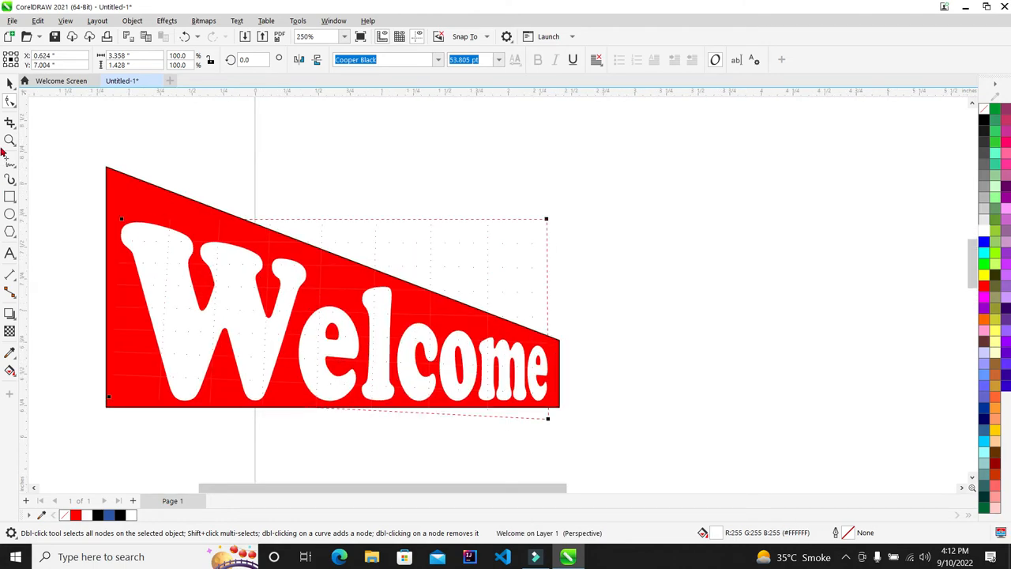
left_click(9, 84)
left_click(421, 167)
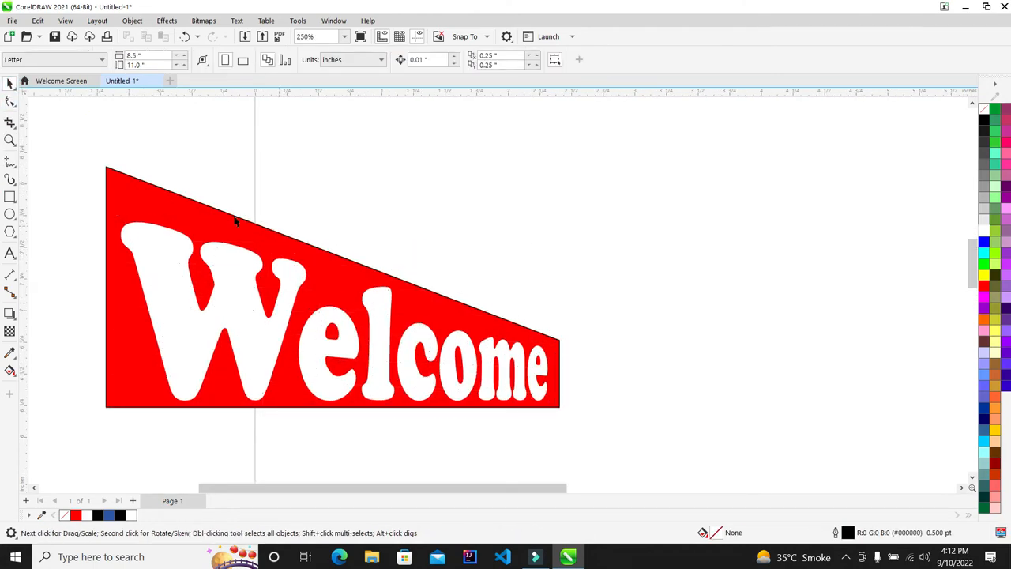
scroll(235, 221, "up", 2)
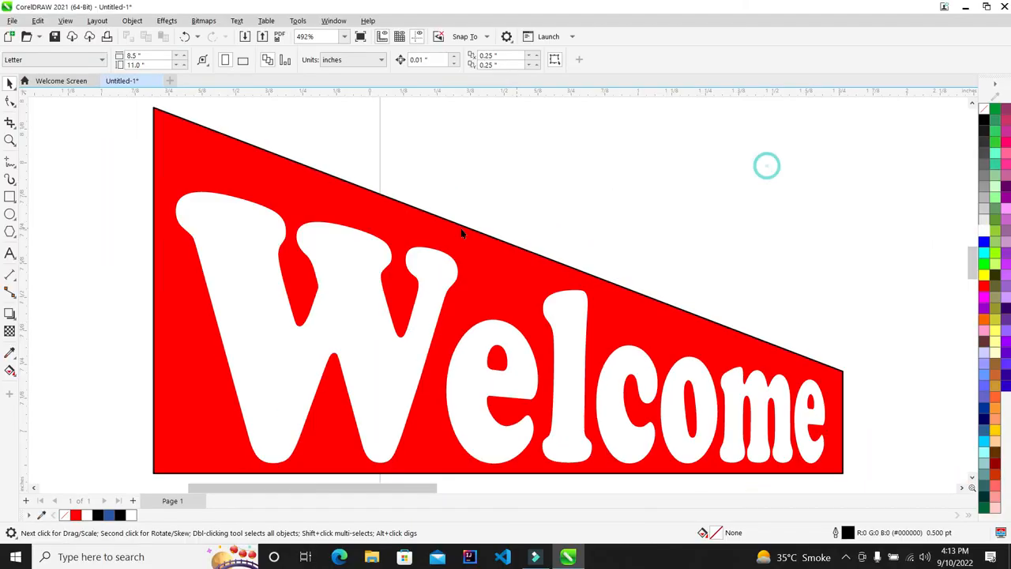
scroll(332, 129, "down", 2)
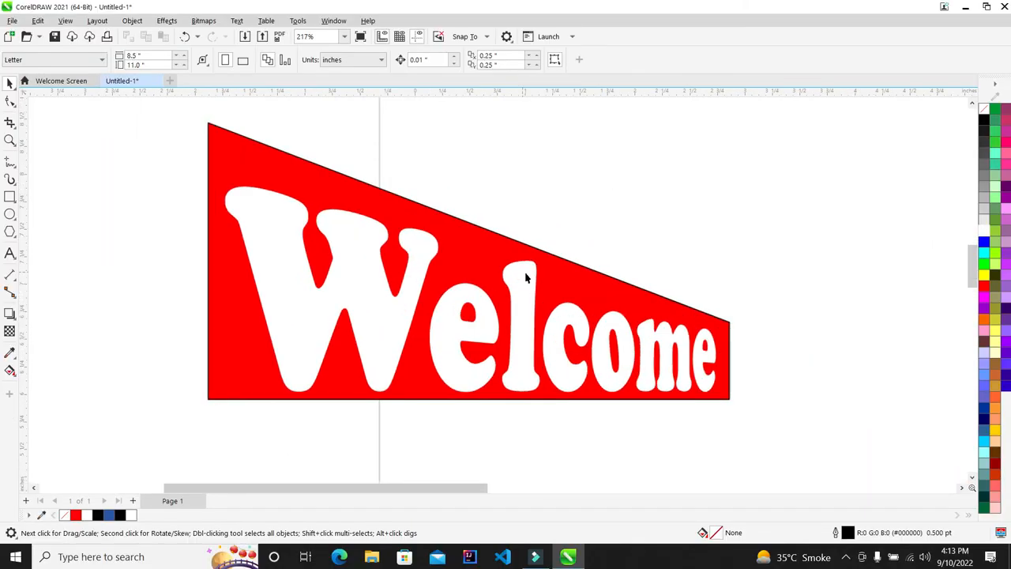
Add a perspective envelope to the white Welcome text
left_click(523, 330)
scroll(523, 331, "up", 1)
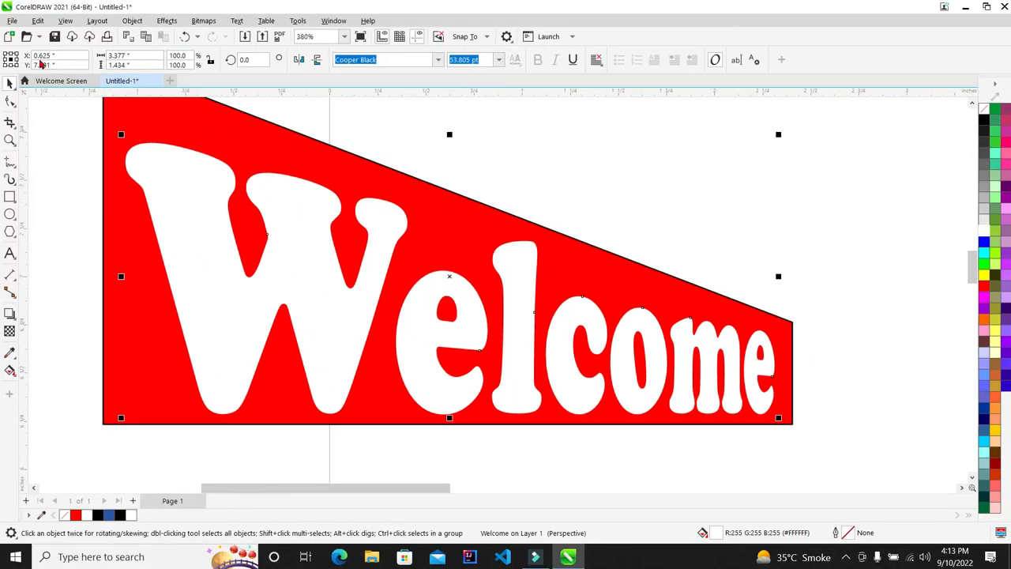
left_click(139, 25)
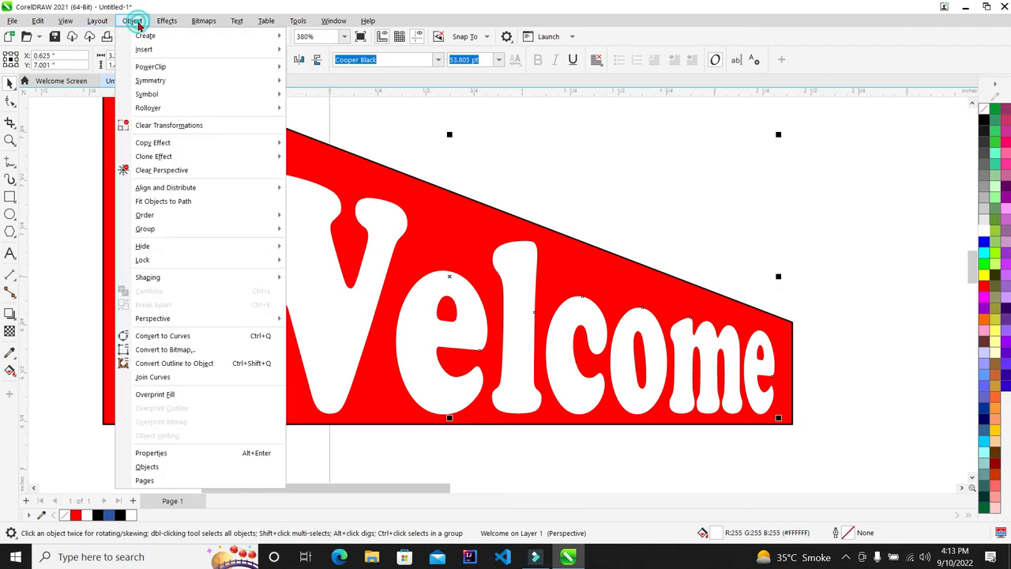
mouse_move(190, 319)
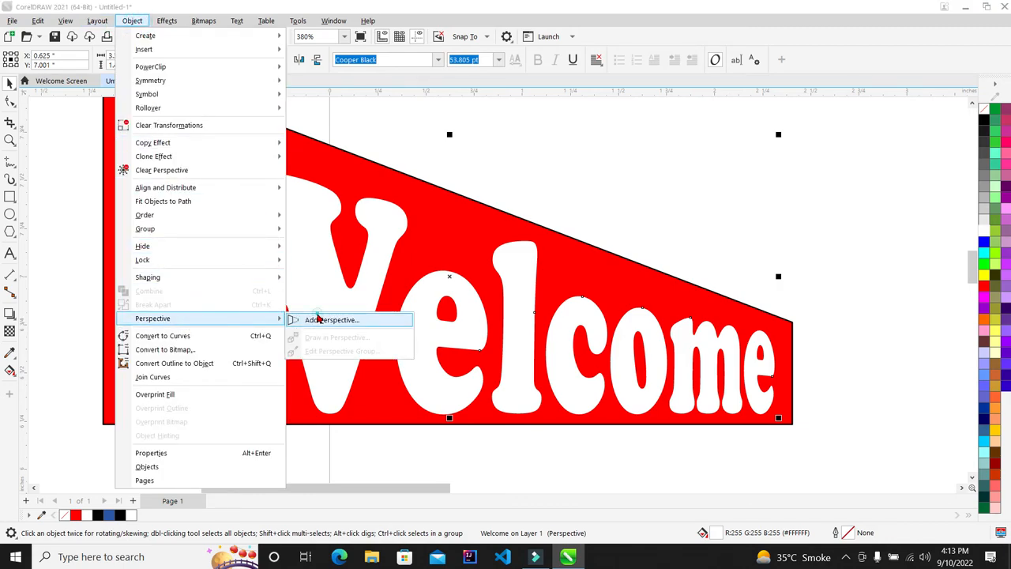
left_click(320, 319)
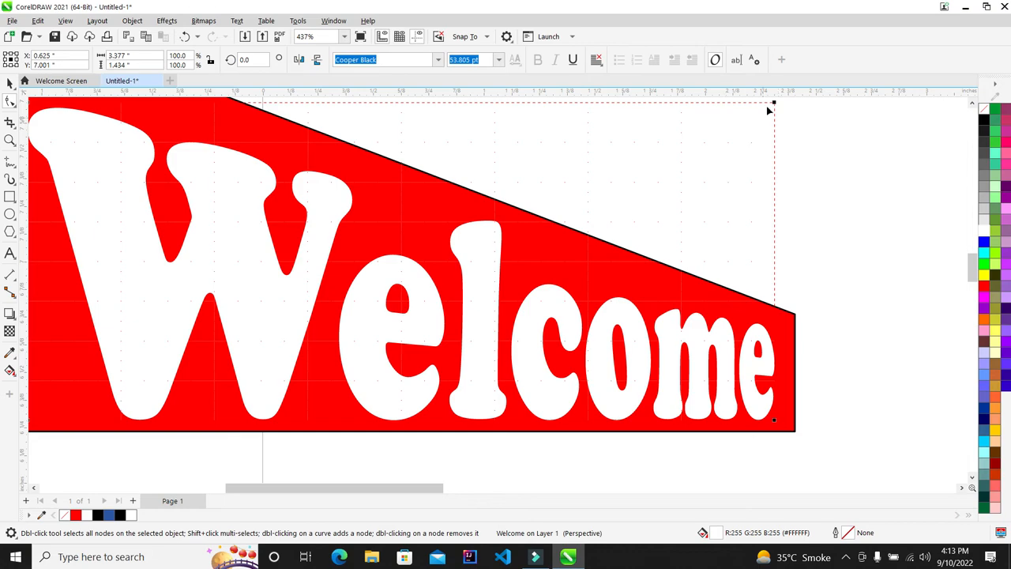
Drag the perspective corners so Welcome leans with the banner's downward slope
scroll(773, 100, "down", 1)
left_click_drag(790, 198, 856, 242)
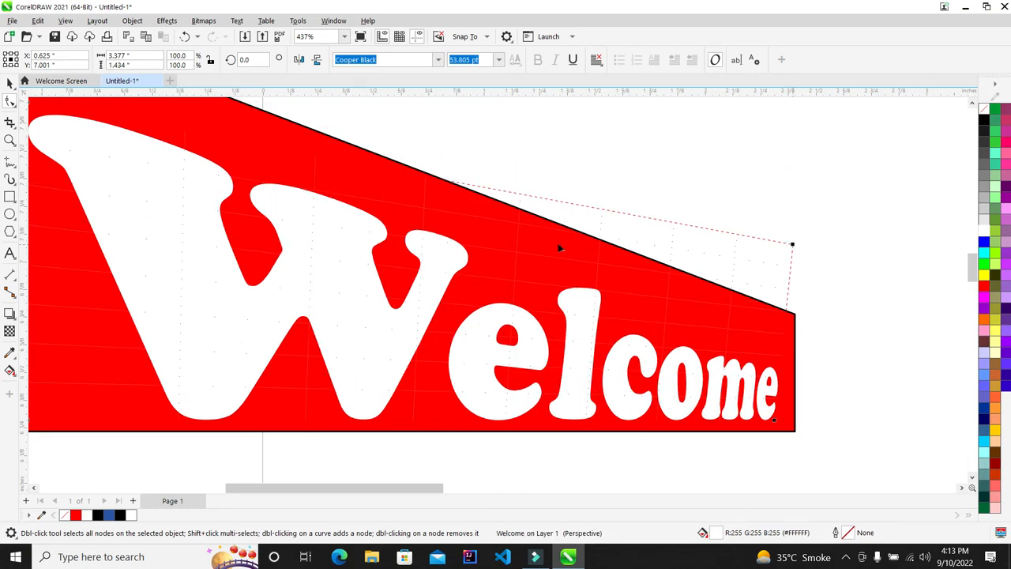
scroll(551, 250, "down", 1)
scroll(551, 250, "up", 1)
left_click_drag(204, 154, 168, 100)
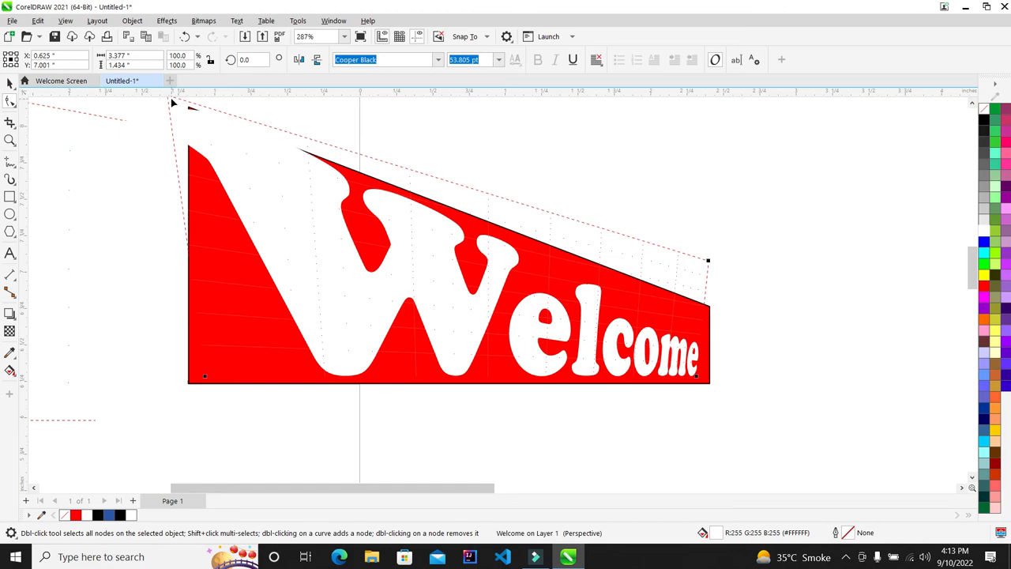
scroll(185, 195, "down", 3)
scroll(175, 120, "up", 3)
left_click_drag(170, 133, 194, 158)
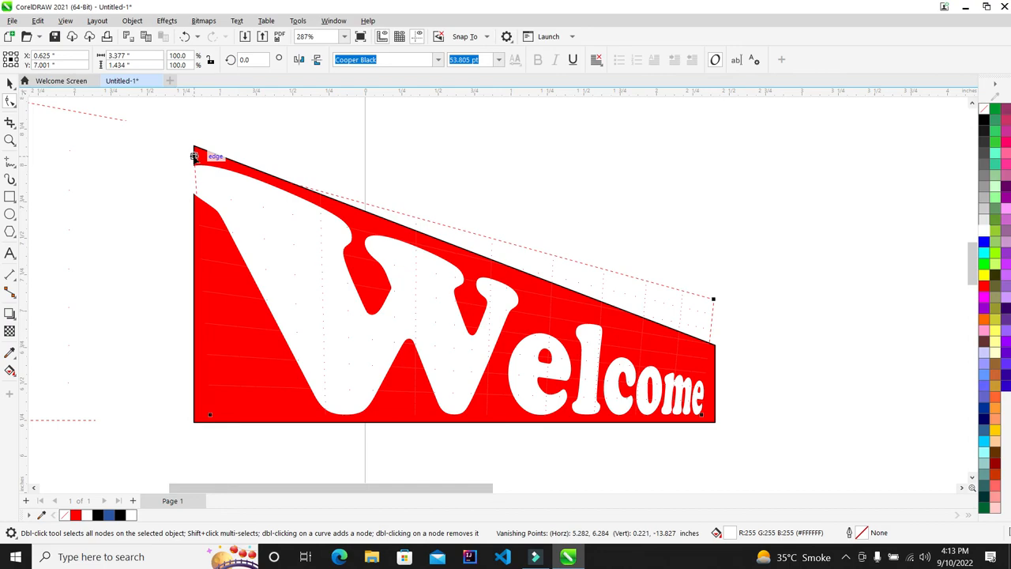
left_click_drag(712, 299, 731, 326)
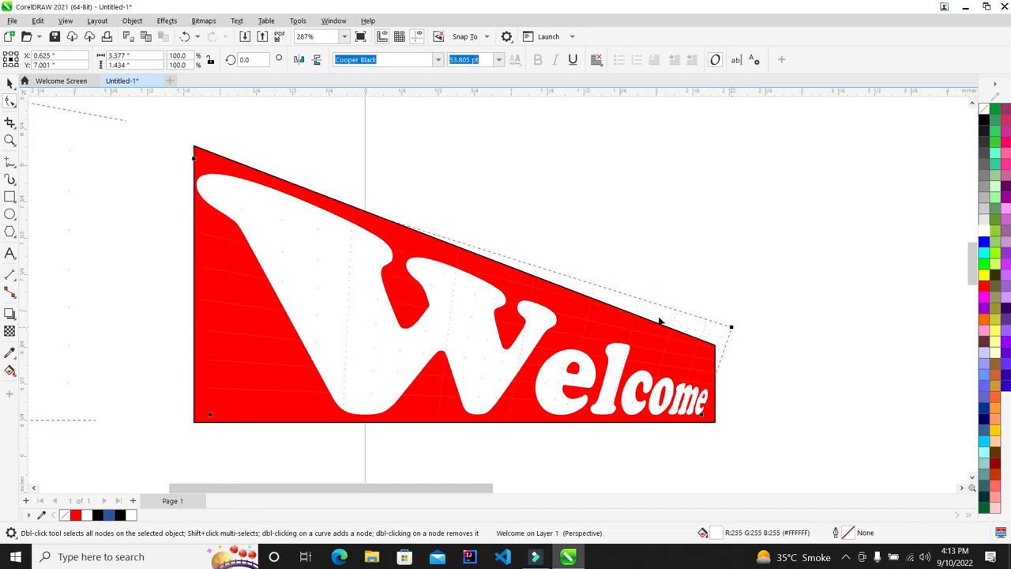
scroll(660, 321, "down", 2)
key("space")
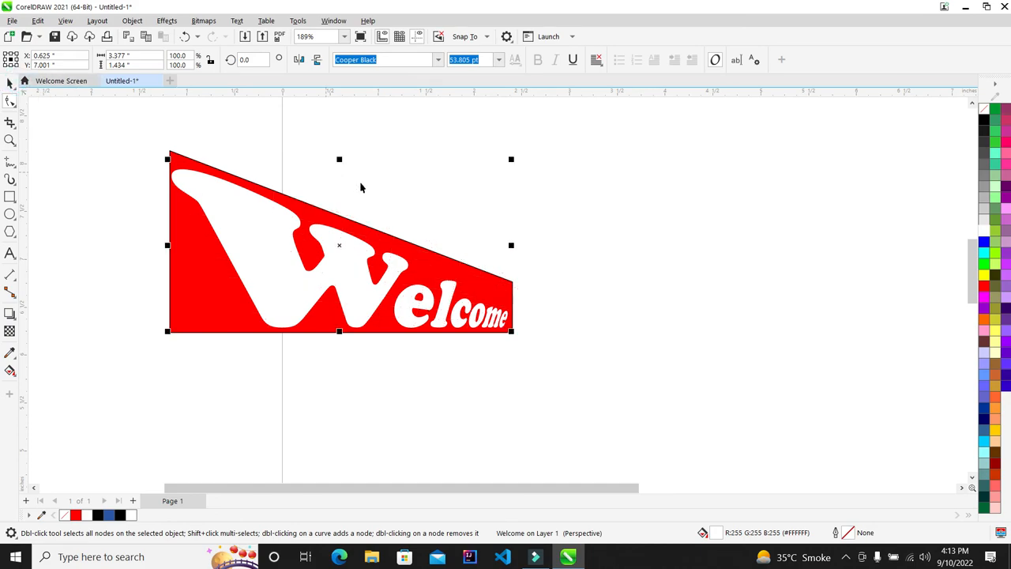
Preview the banner full screen, then delete it from the page
key("shift+F2")
key("F9")
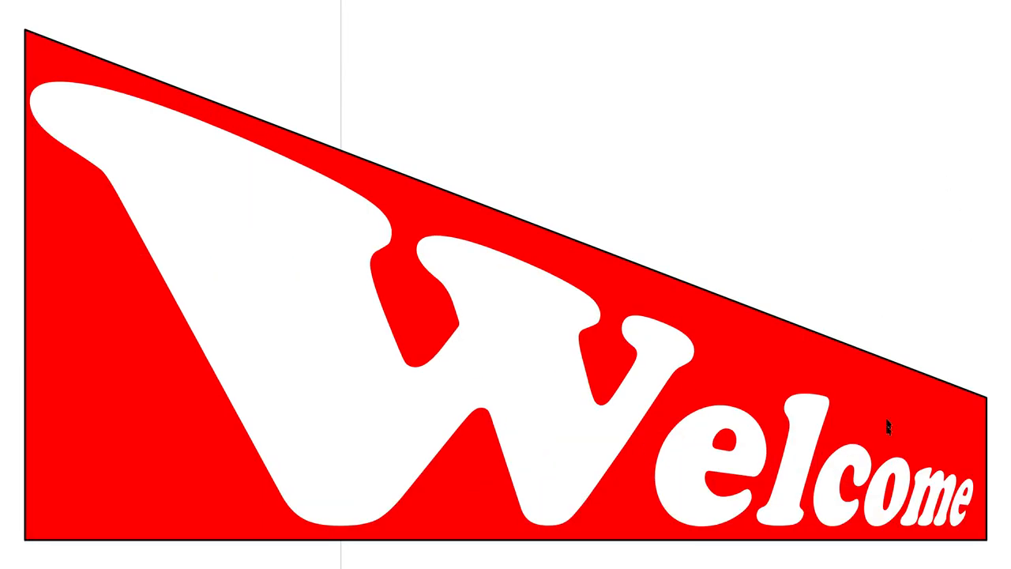
key("Escape")
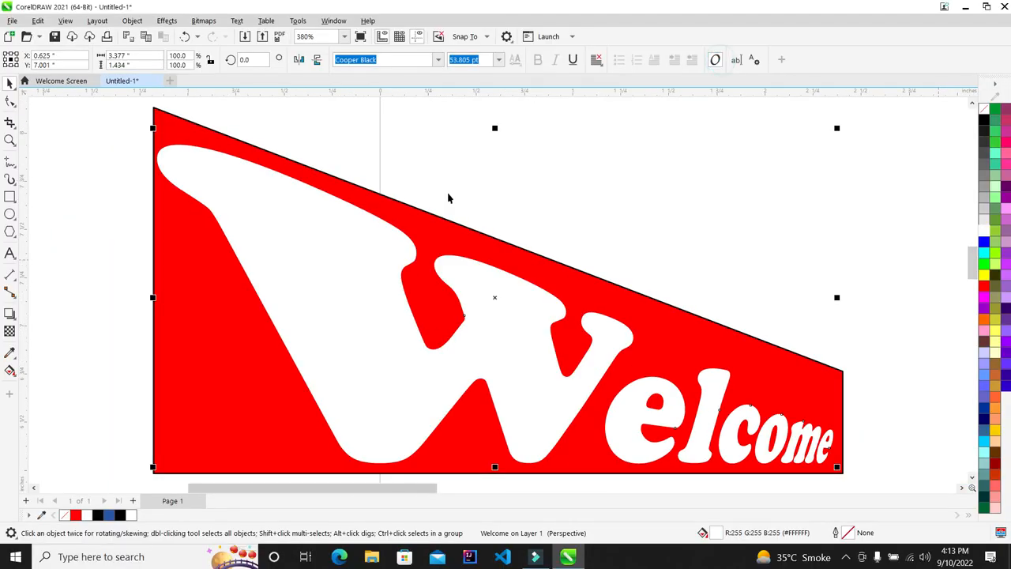
scroll(485, 169, "down", 4)
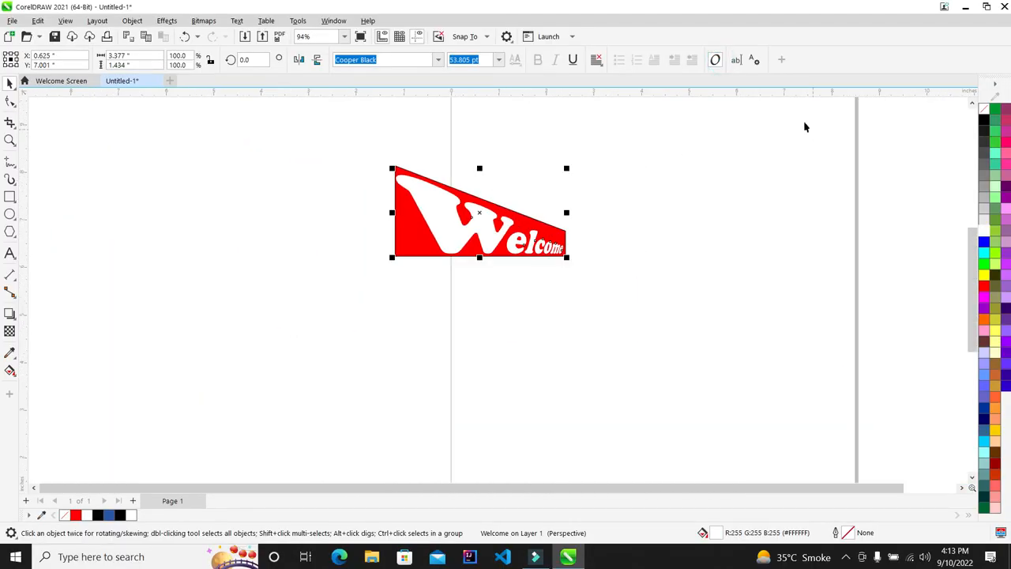
key("Delete")
scroll(553, 225, "up", 1)
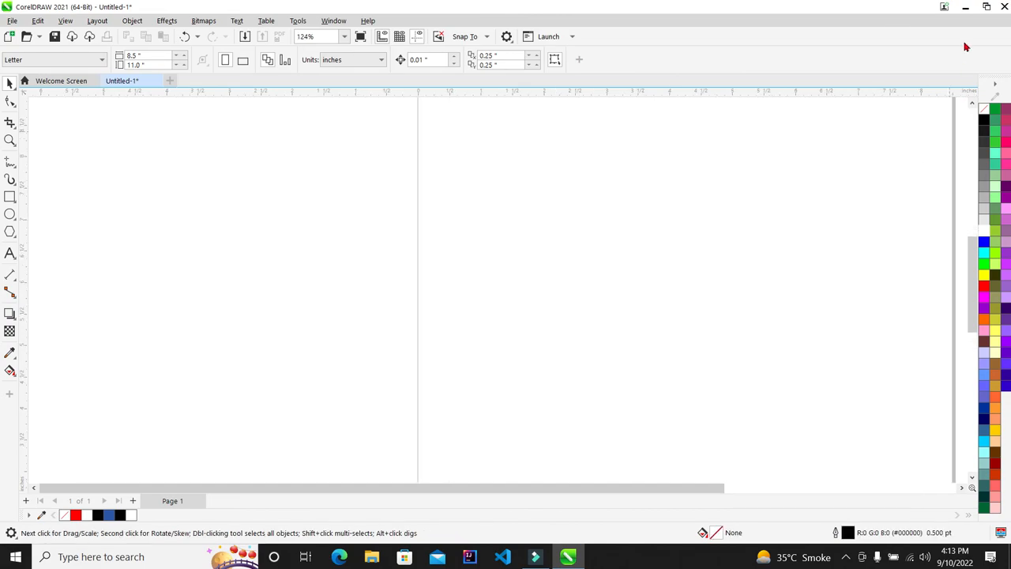
left_click(965, 6)
right_click(657, 135)
left_click(676, 171)
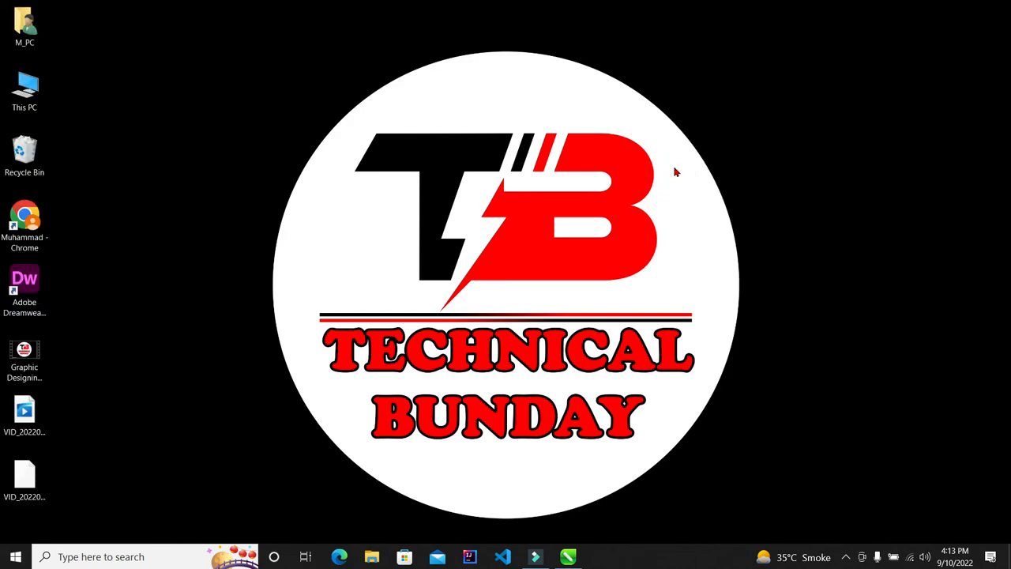
right_click(734, 94)
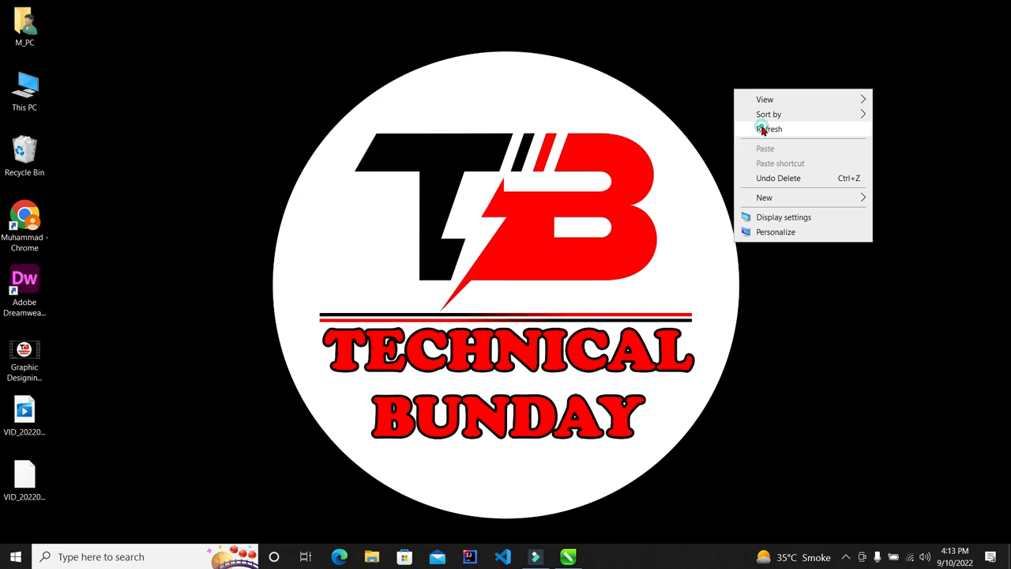
left_click(763, 130)
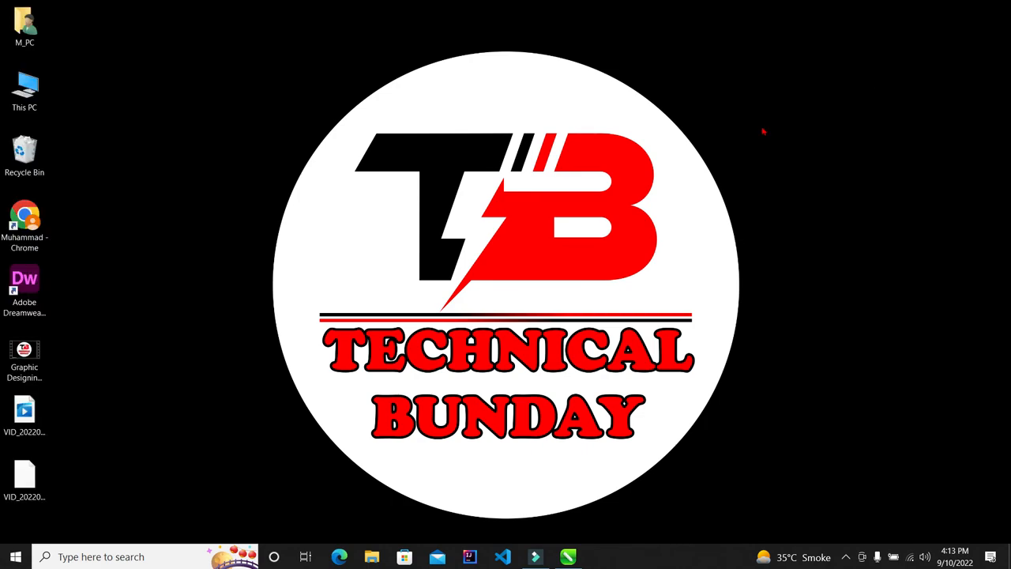
left_click(536, 557)
Start a 24 pt Arial text block near the page centre containing two phone numbers on separate lines
left_click(568, 557)
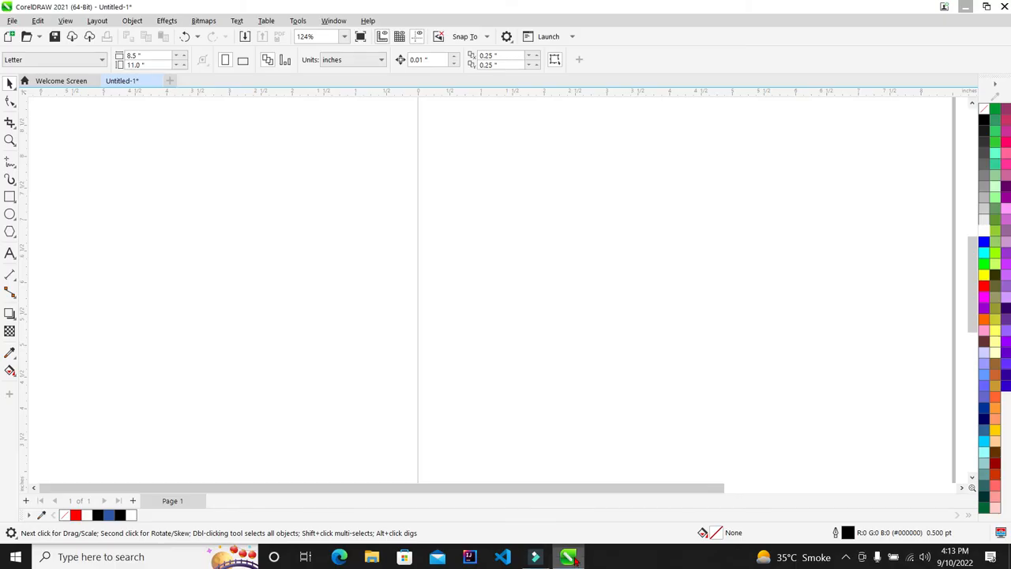
scroll(384, 167, "down", 2)
scroll(540, 212, "up", 2)
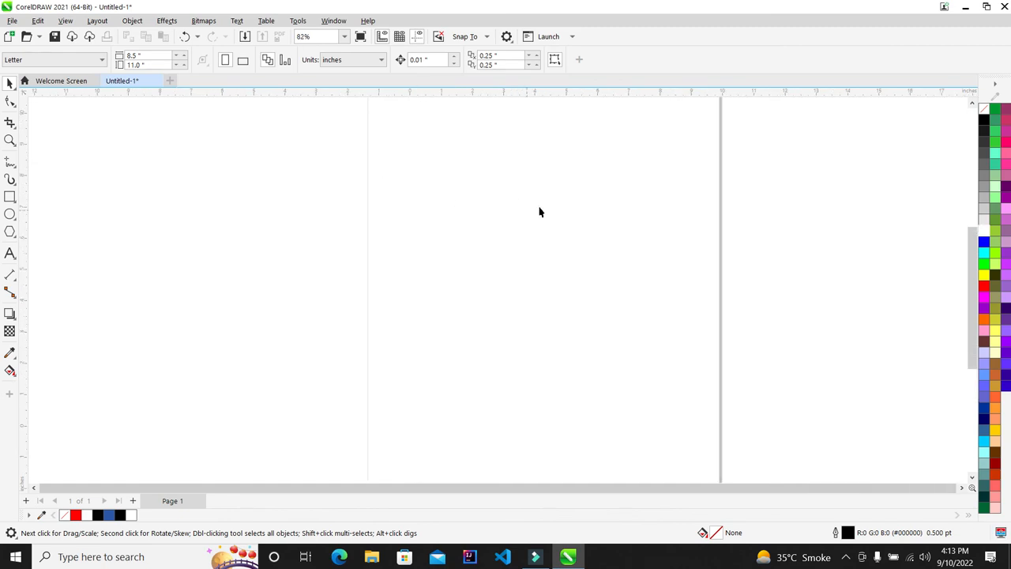
left_click(10, 254)
left_click(422, 255)
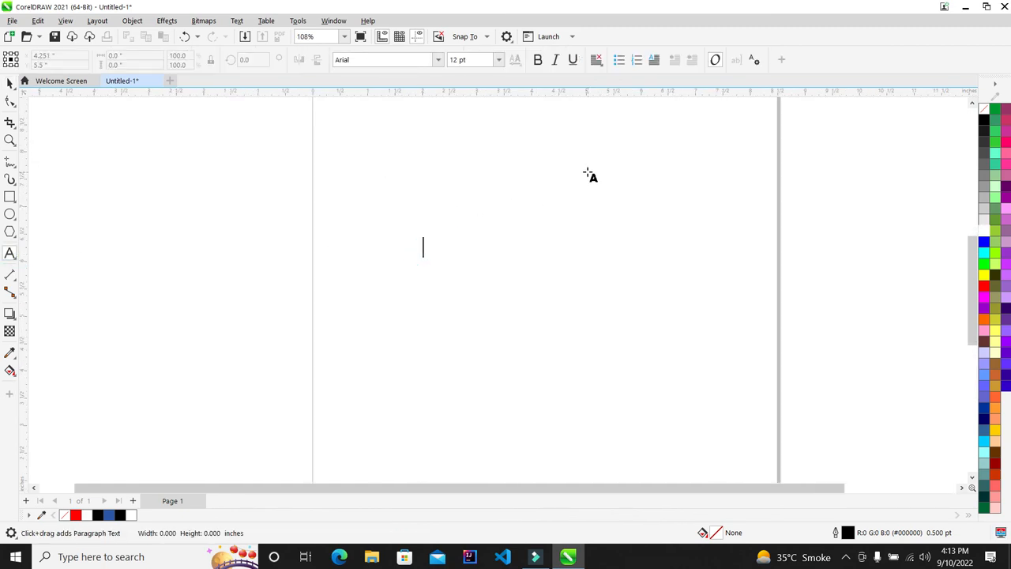
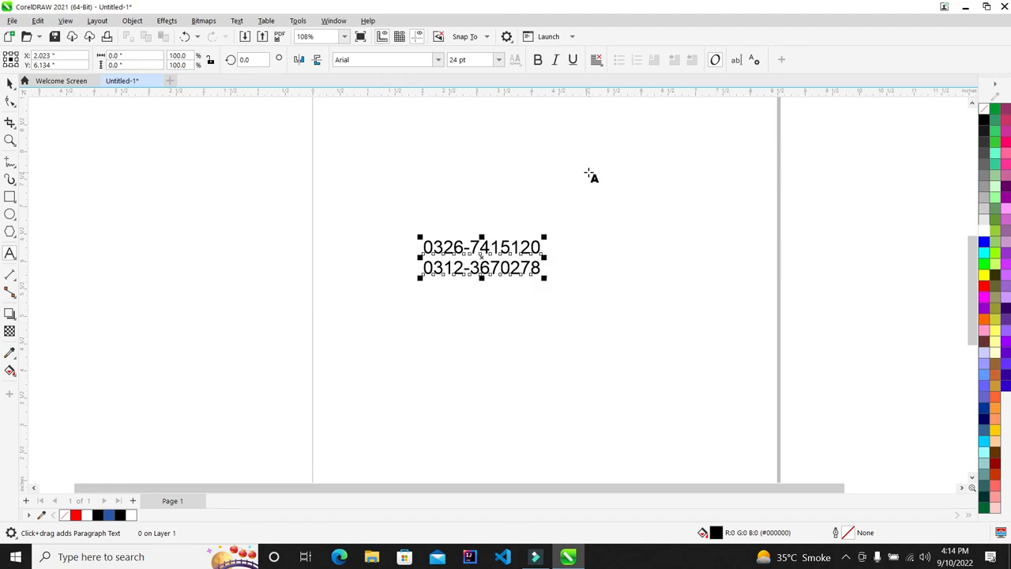
Zoom to the phone-number text and check it in the F9 full-screen preview
key("F4")
key("F9")
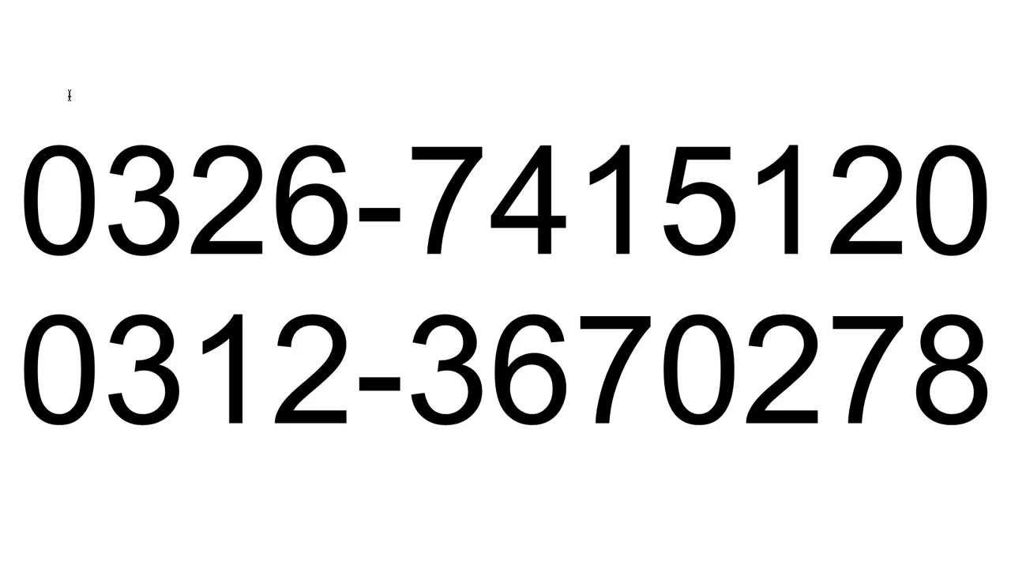
key("Escape")
scroll(98, 163, "down", 4)
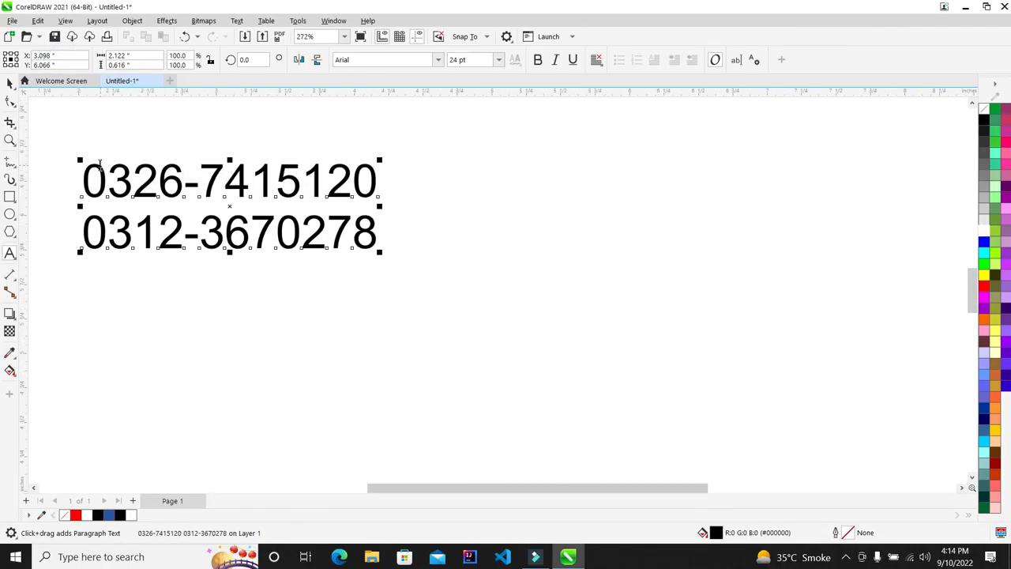
scroll(43, 131, "up", 2)
left_click(345, 115)
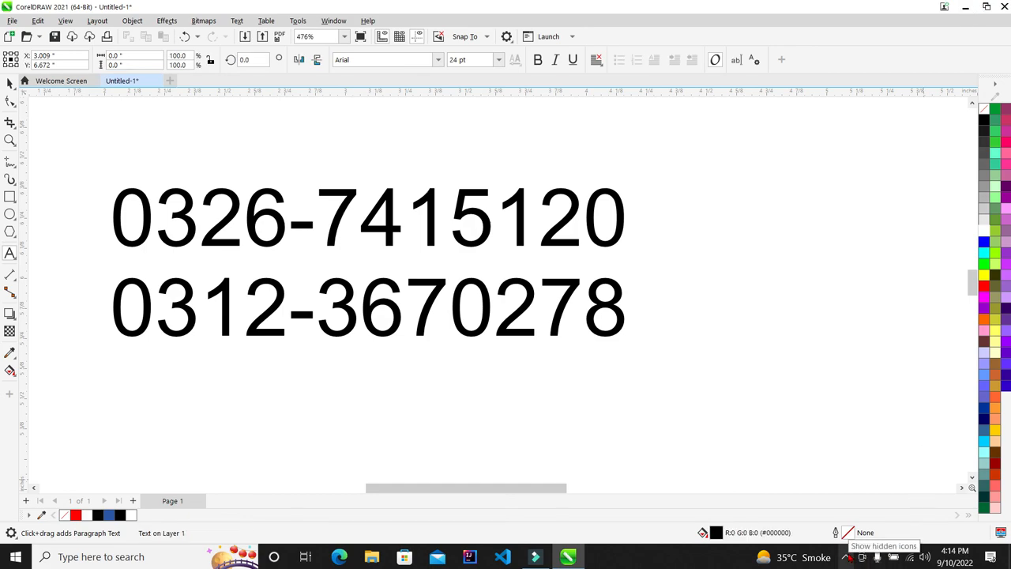
left_click(849, 558)
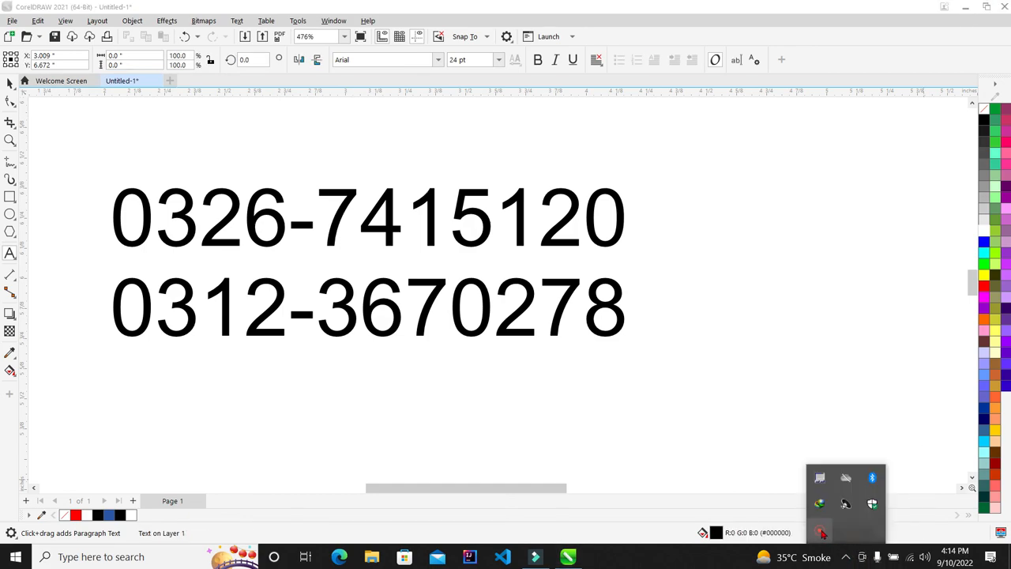